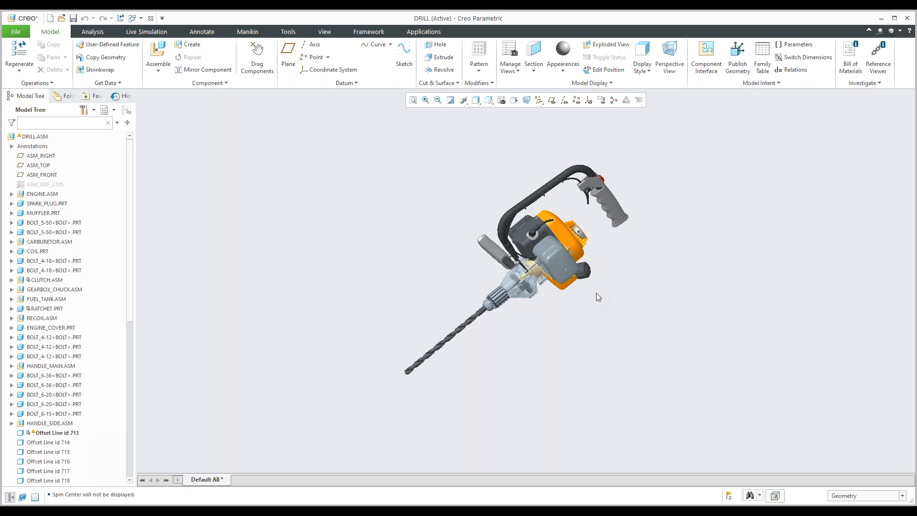
- Switch to the DRILL_REGEN drawing and examine its views, detail dimensions, parts table and title block
mouse_move(131, 211)
mouse_down()
mouse_move(141, 290)
mouse_move(138, 200)
mouse_up()
click(141, 18)
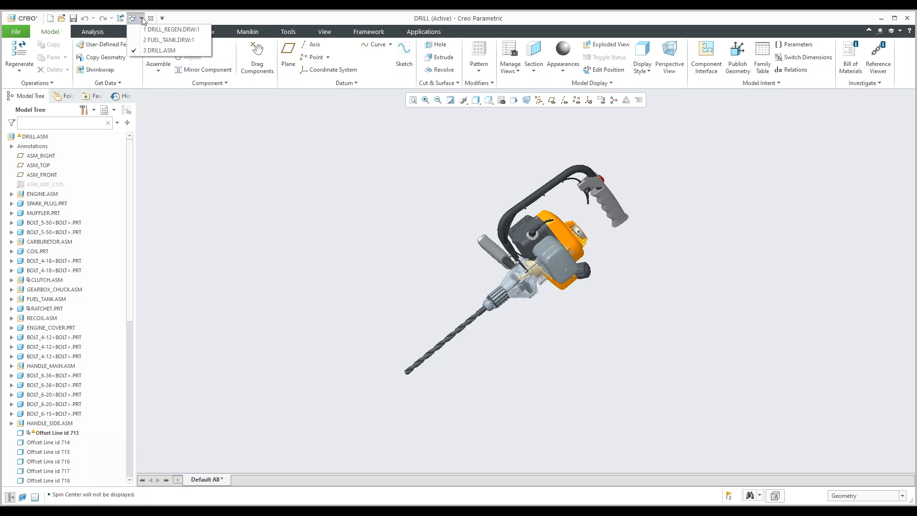
click(172, 30)
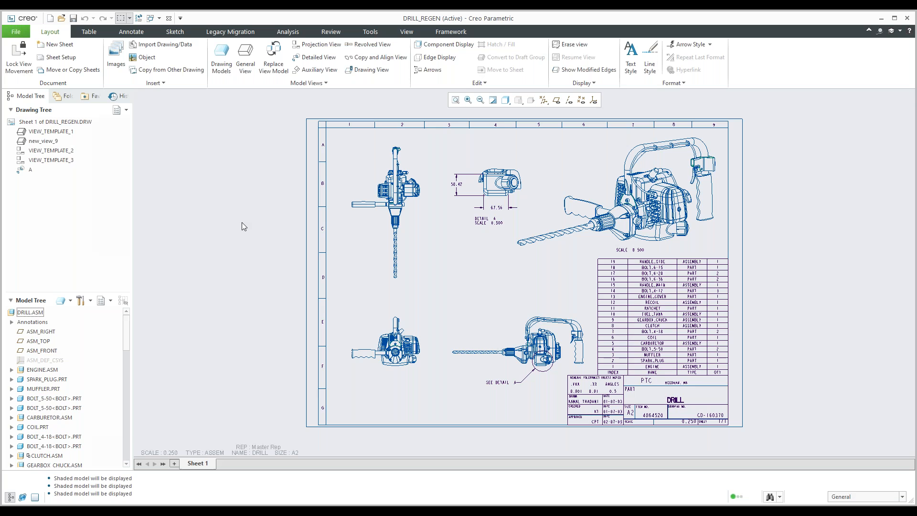
scroll(449, 233, up, 2)
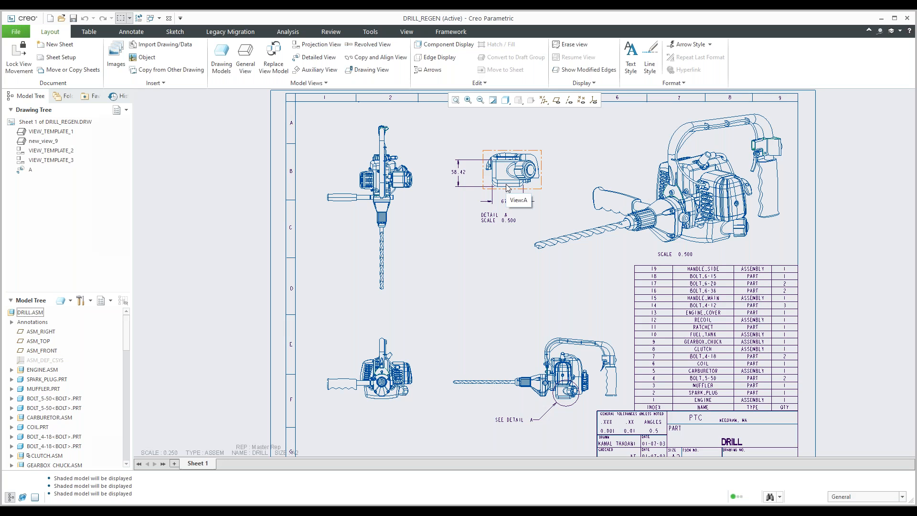
scroll(654, 303, up, 1)
scroll(706, 438, down, 4)
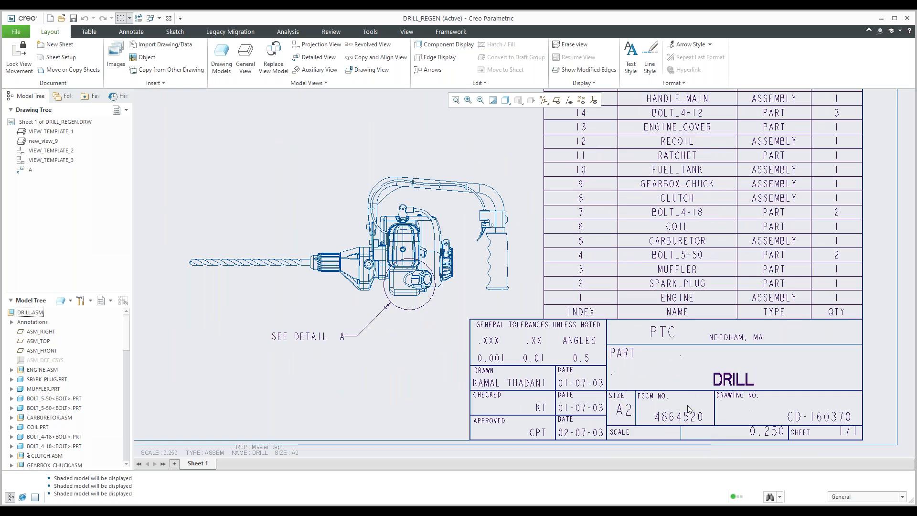
scroll(681, 429, down, 1)
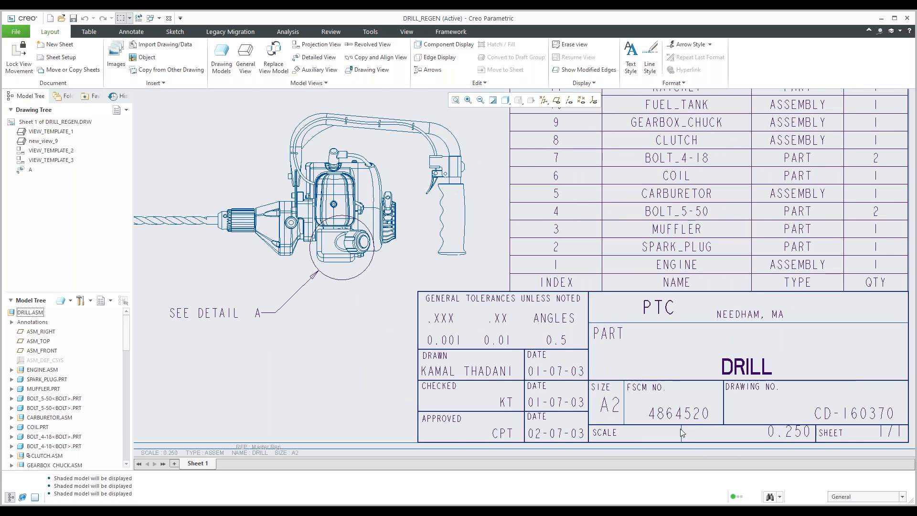
scroll(680, 429, down, 1)
scroll(653, 399, up, 1)
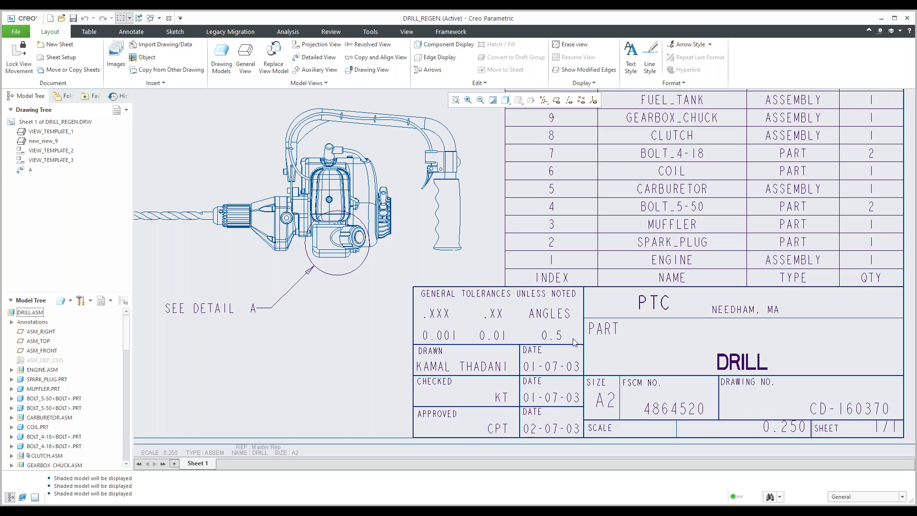
scroll(573, 342, down, 5)
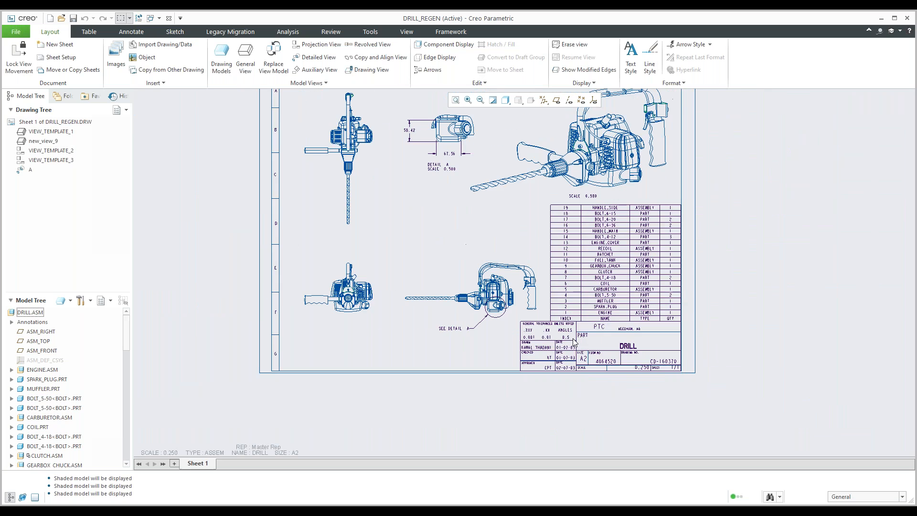
middle_drag(506, 230, 507, 277)
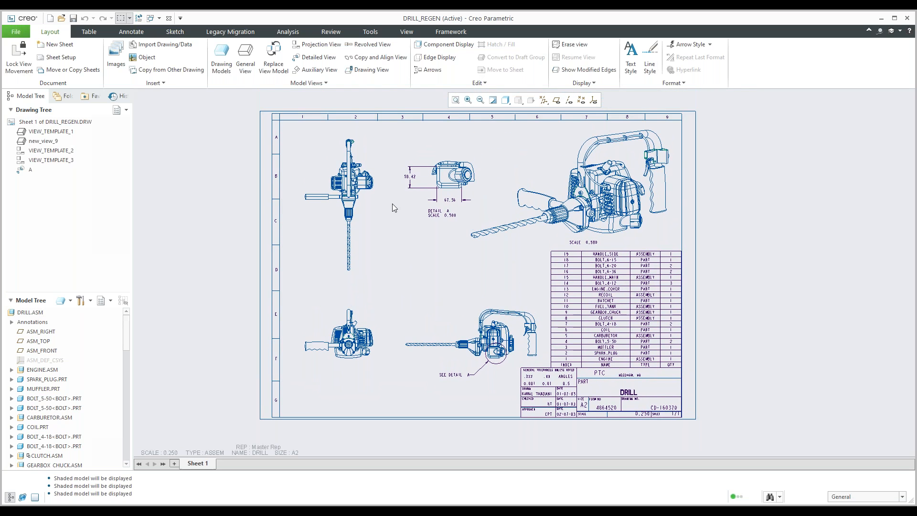
- Switch to the FUEL_TANK drawing and examine its dimensioned views, sections, notes and the available annotation commands
click(159, 19)
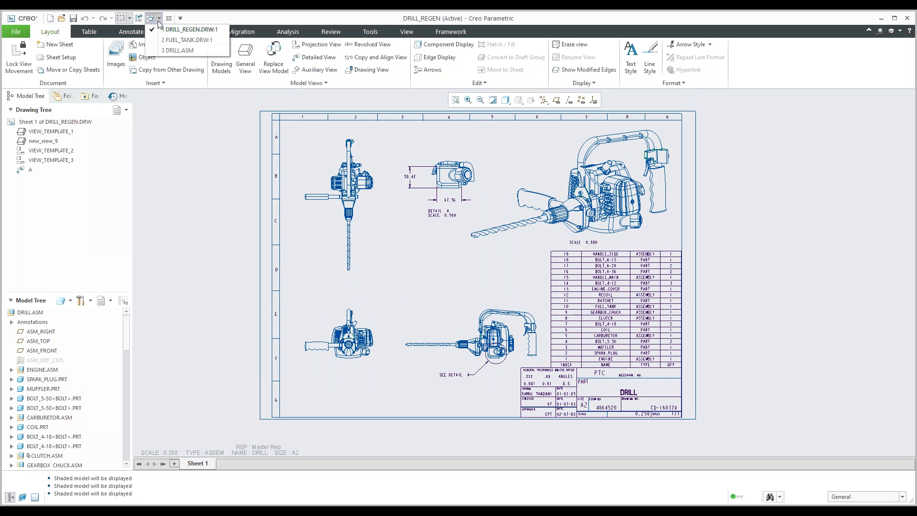
click(176, 40)
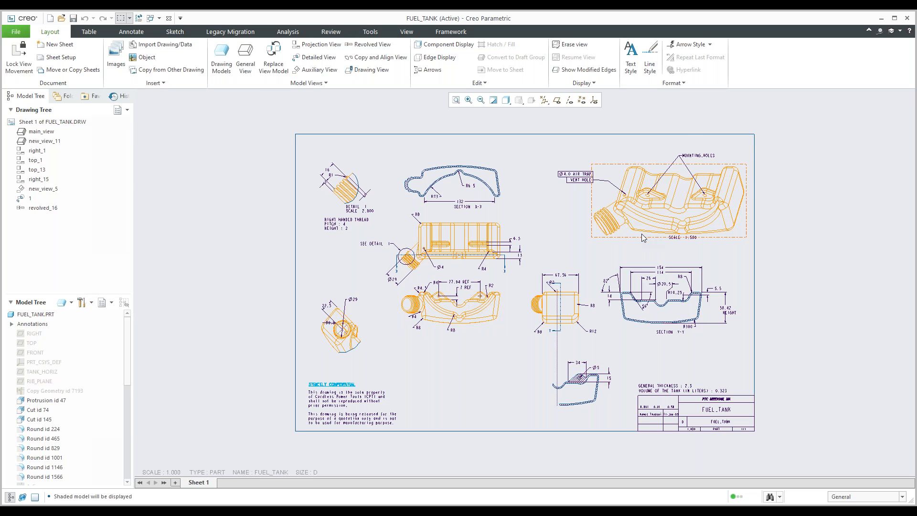
scroll(641, 233, up, 1)
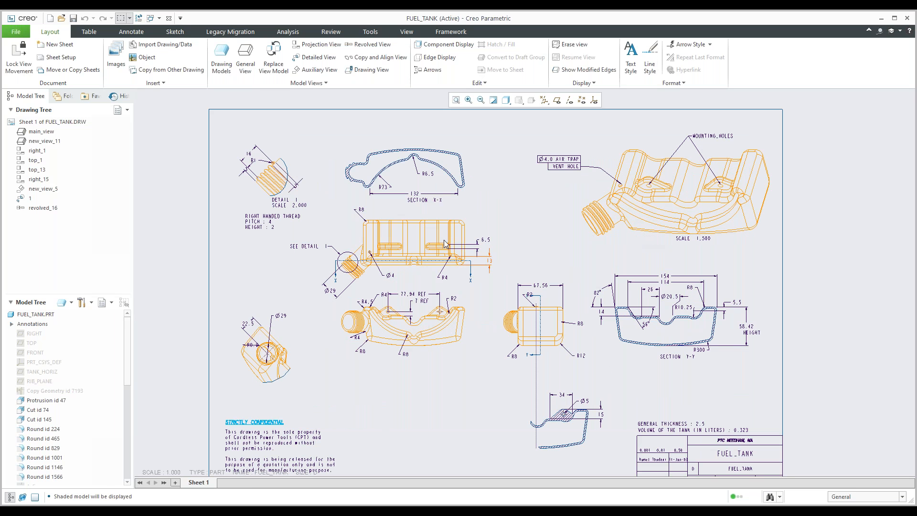
scroll(673, 334, up, 1)
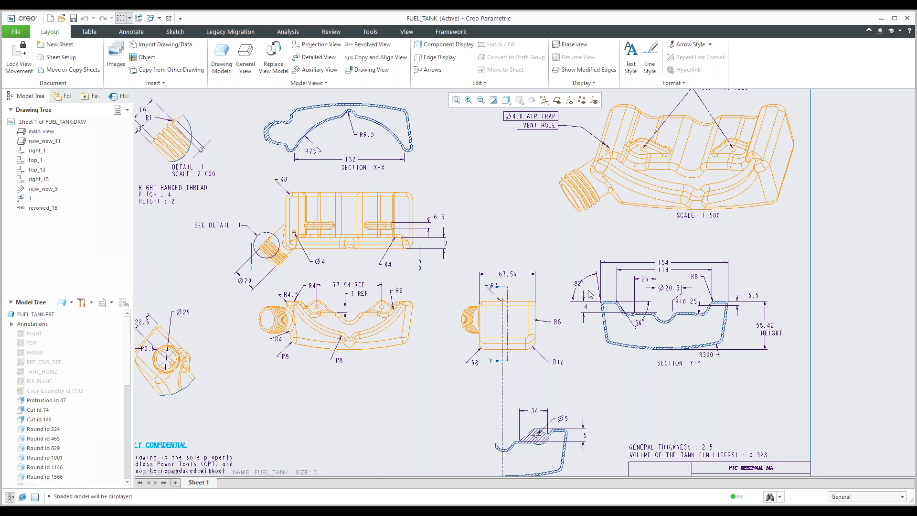
scroll(590, 294, down, 1)
scroll(590, 294, down, 1)
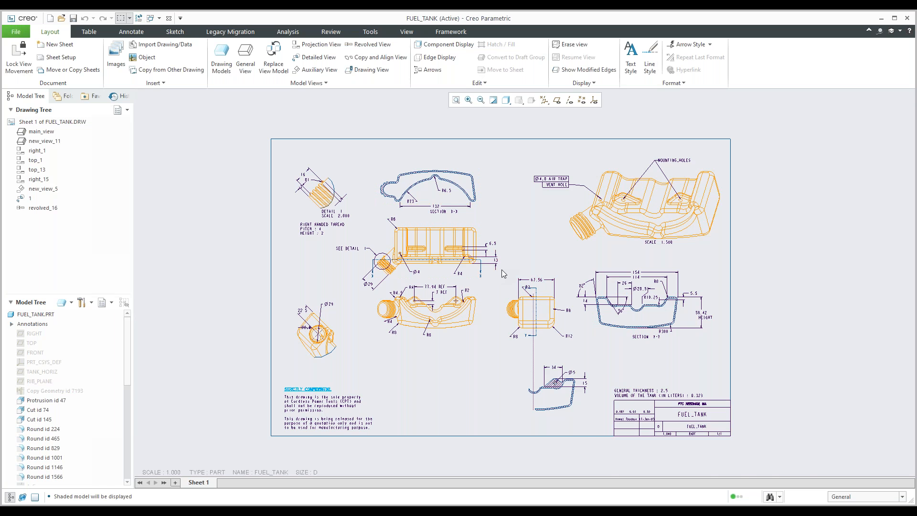
scroll(500, 273, up, 3)
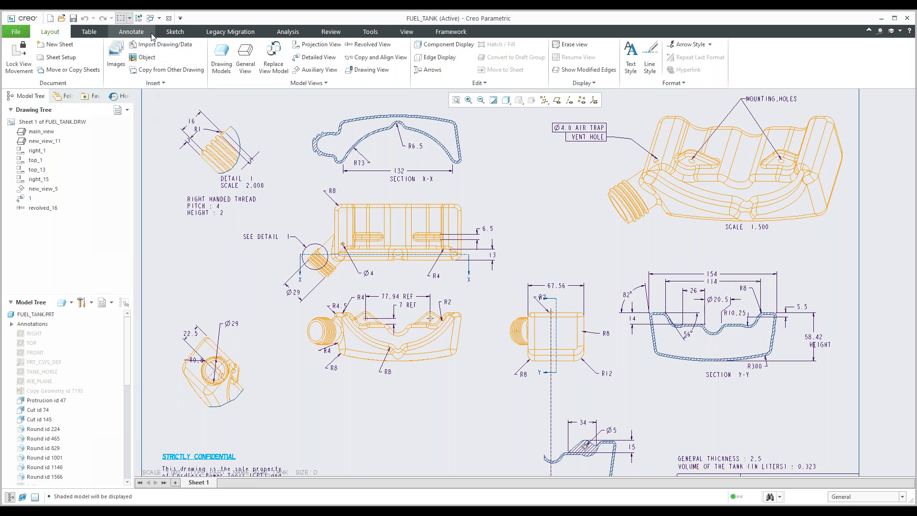
click(159, 18)
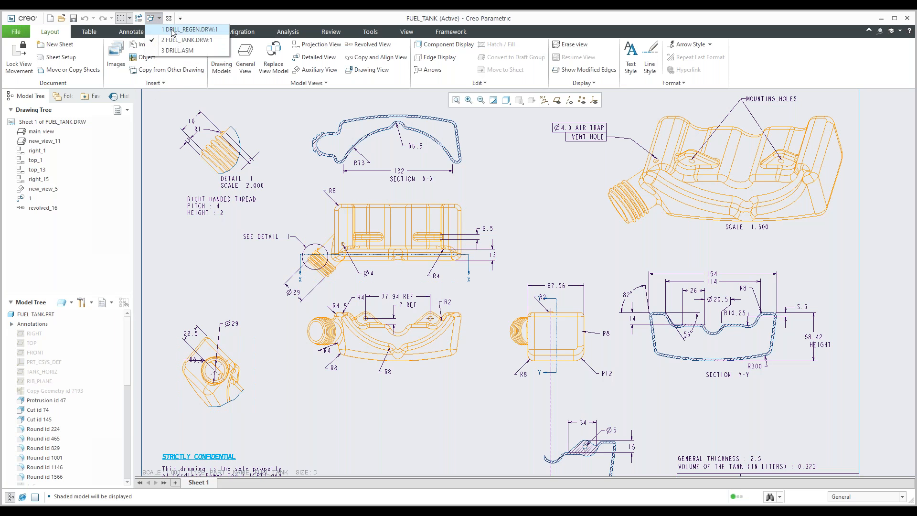
click(257, 136)
click(129, 36)
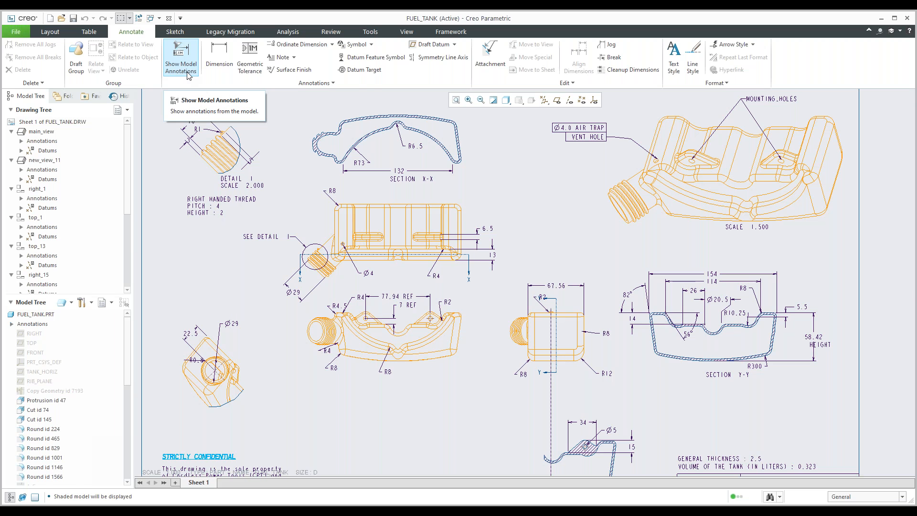
- Return to the DRILL_REGEN drawing and from there to the DRILL.ASM assembly
click(157, 20)
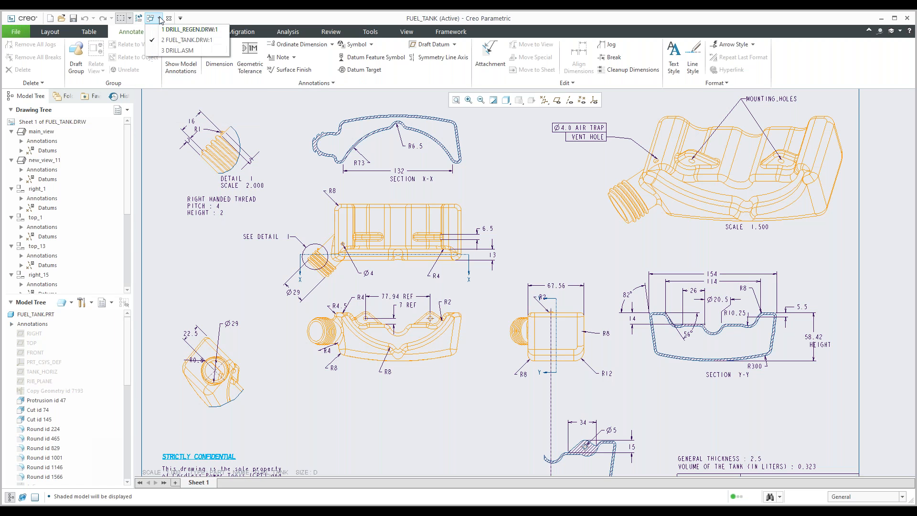
click(189, 32)
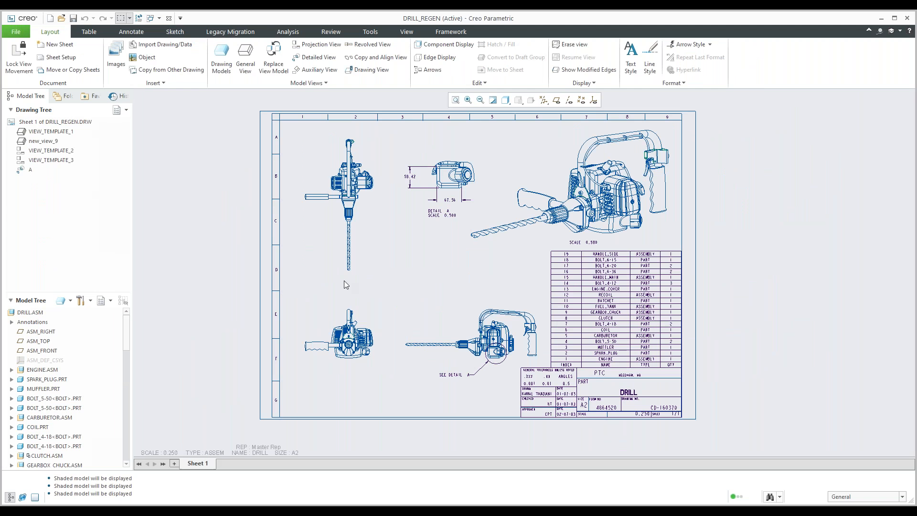
click(160, 20)
click(178, 50)
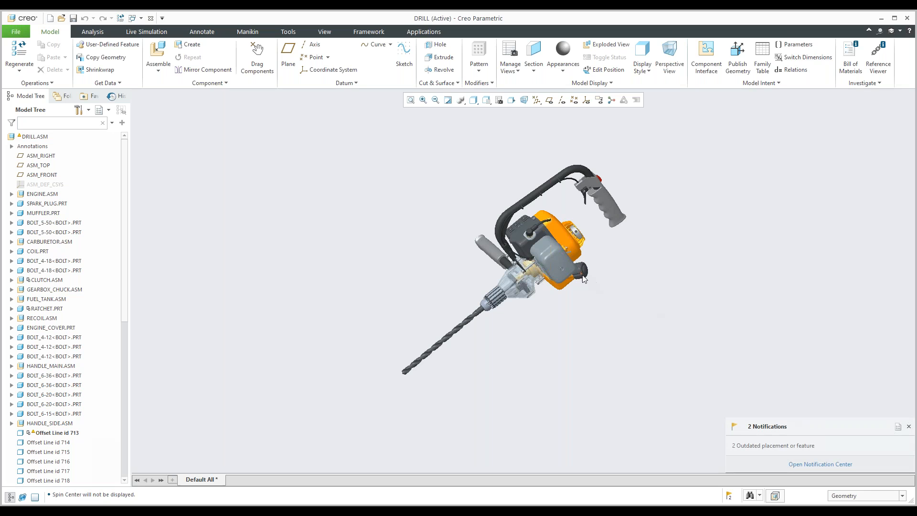
- Start a new drawing named Drill_02 with both the default template and the drawing model file name options off
click(50, 20)
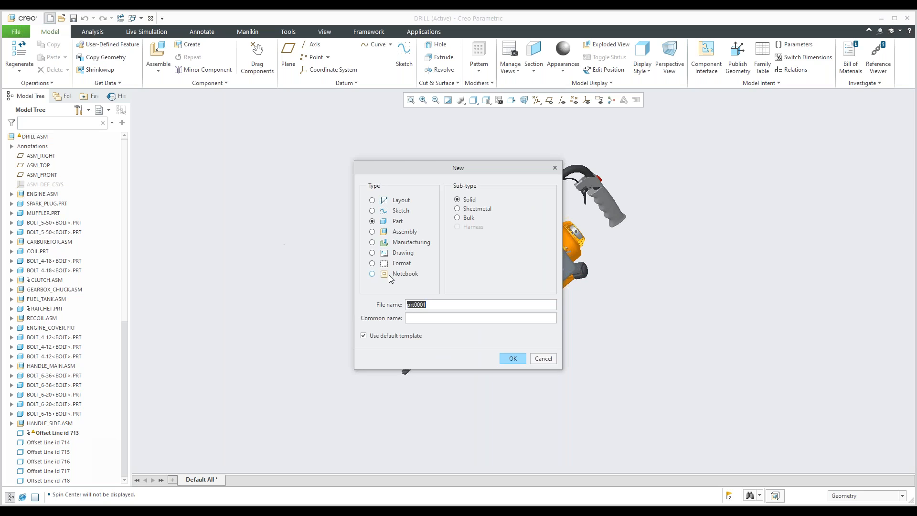
click(397, 253)
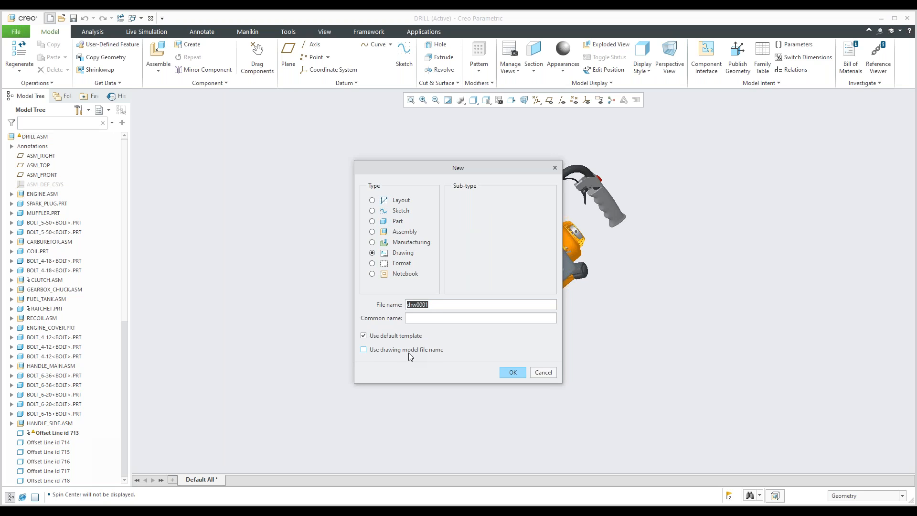
click(365, 349)
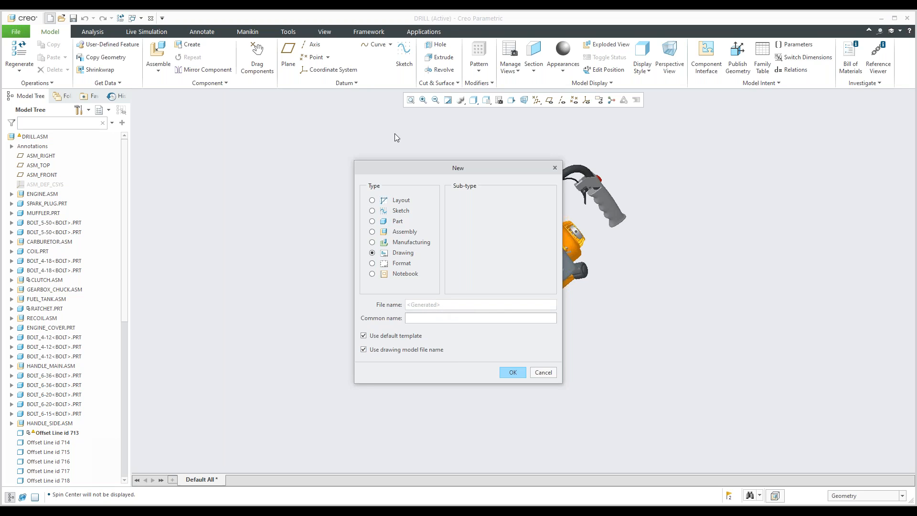
click(363, 349)
drag(432, 306, 407, 306)
text(Drill_02)
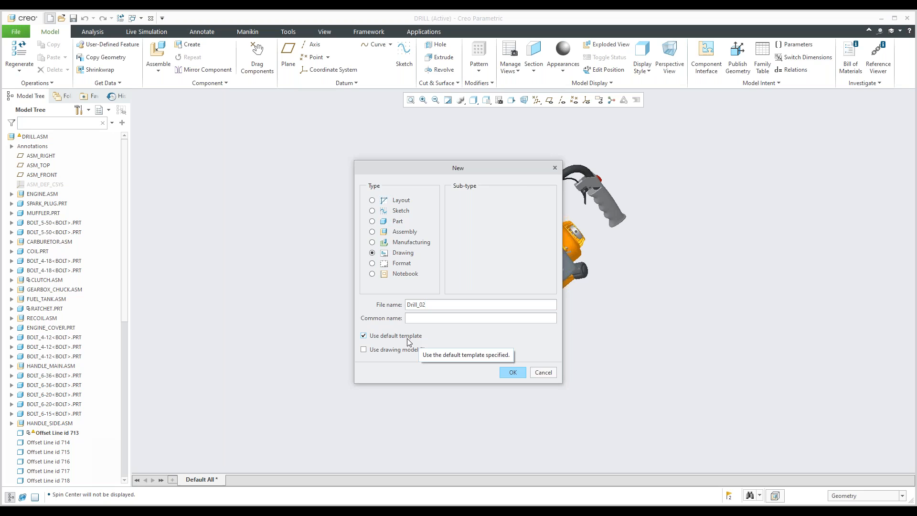
click(364, 337)
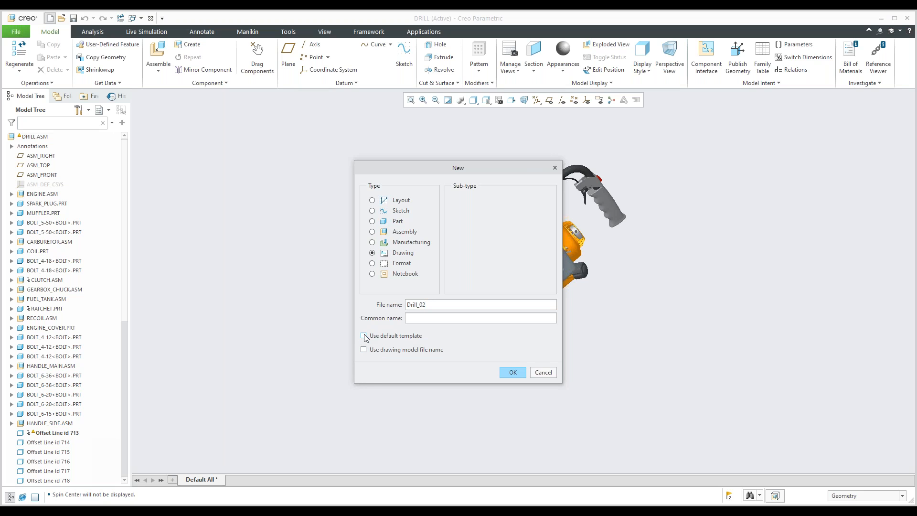
click(517, 373)
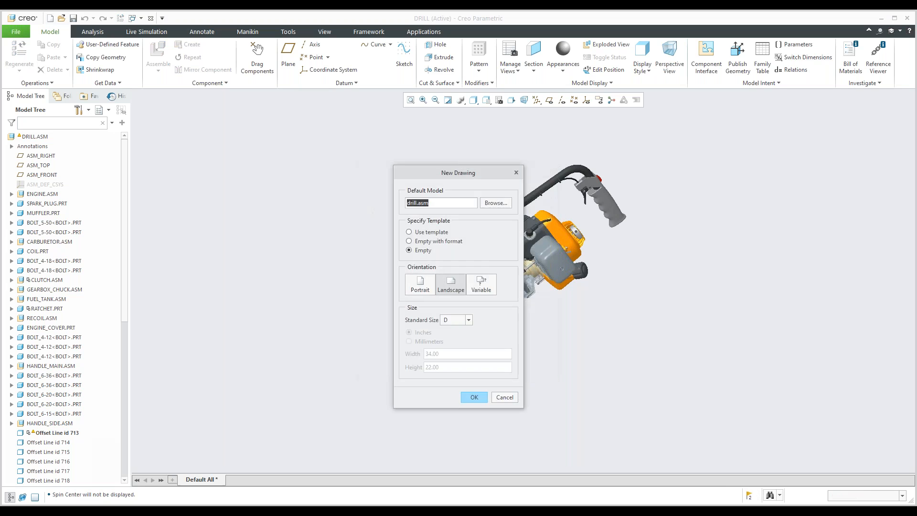
- Try the Use template option for the drill.asm drawing and look through the list of available templates
drag(472, 173, 465, 167)
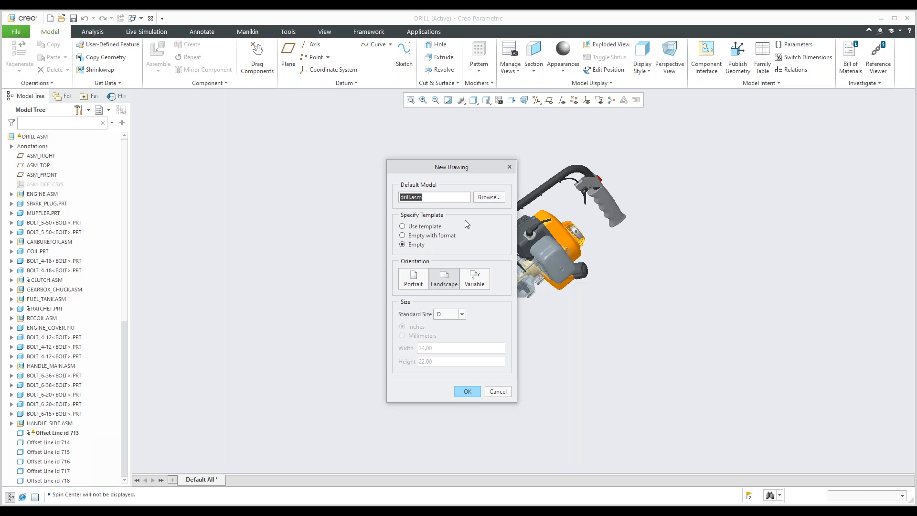
click(402, 227)
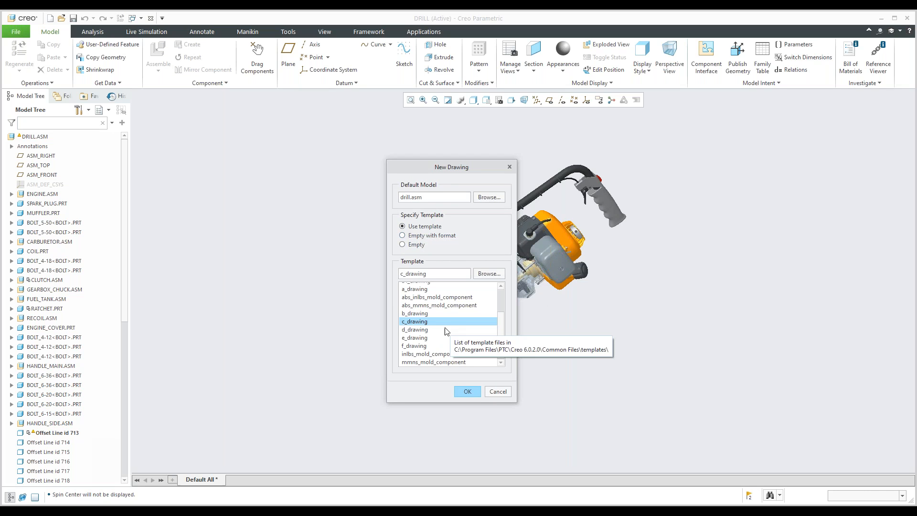
drag(501, 331, 502, 304)
scroll(501, 311, down, 2)
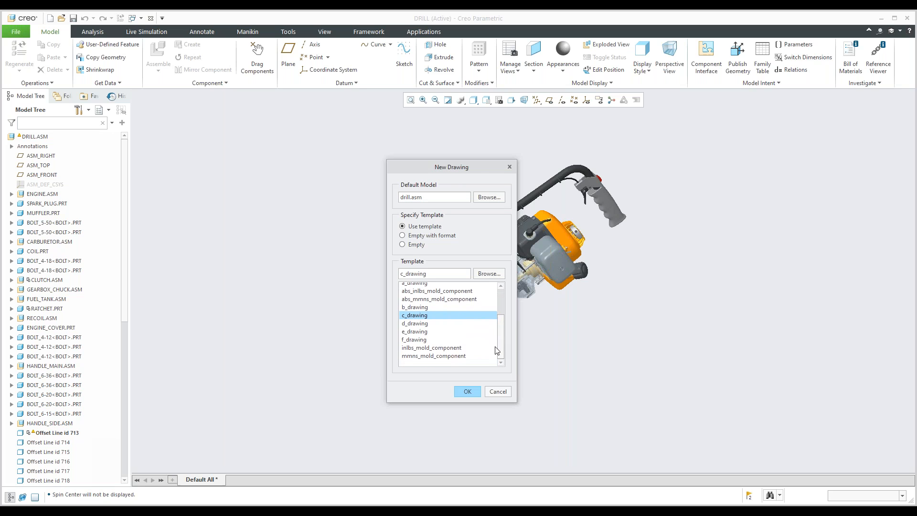
scroll(502, 347, up, 1)
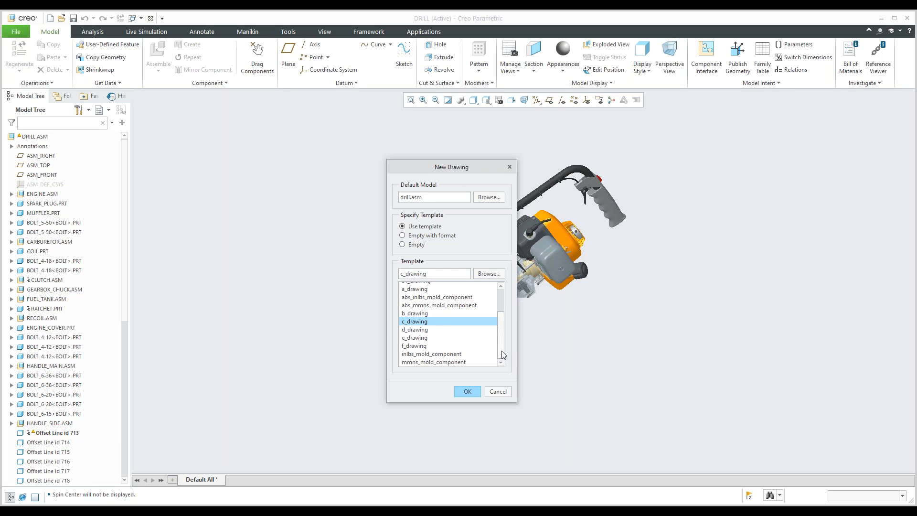
drag(502, 351, 502, 339)
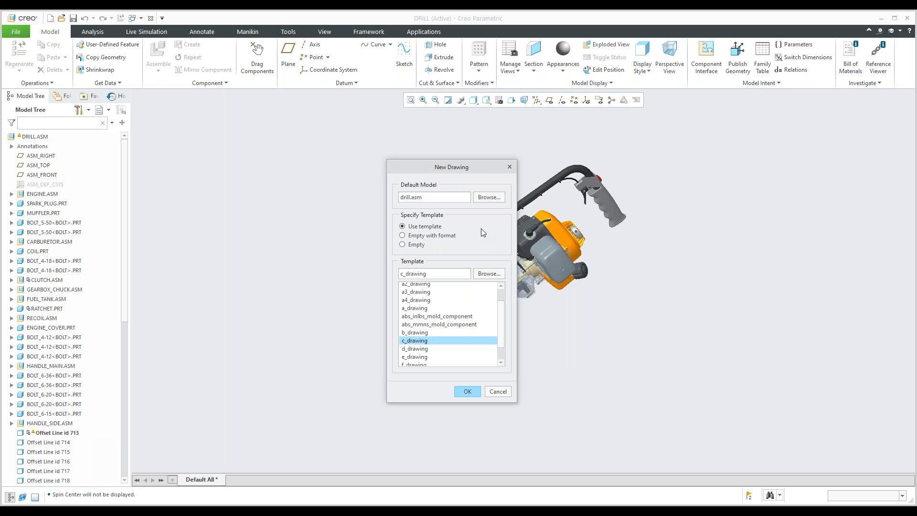
- Create the drill.asm drawing as Empty with format, using a2_finished.frm from the Format folder under Assembly Drawings
click(405, 238)
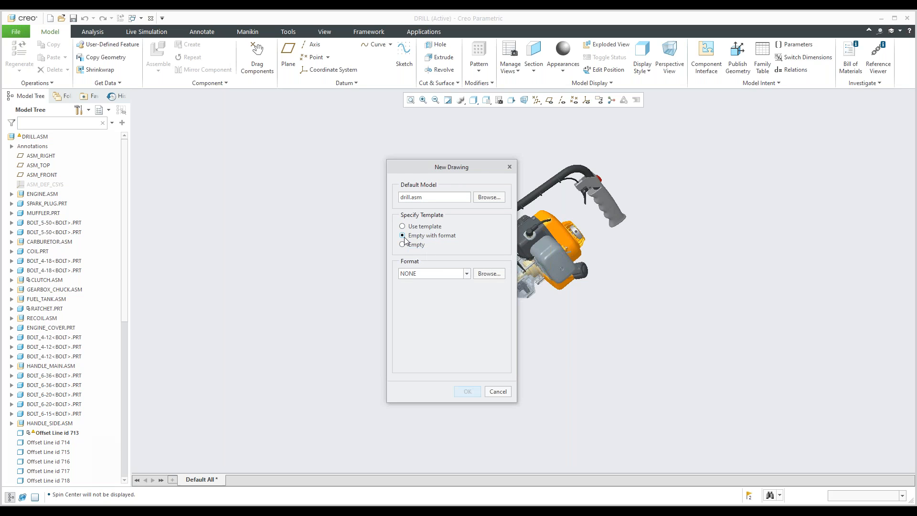
click(467, 275)
click(486, 275)
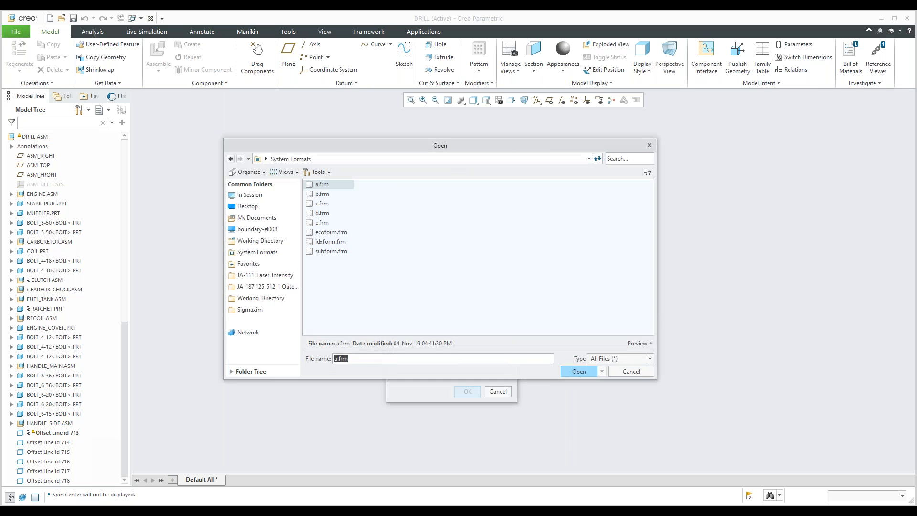
click(274, 242)
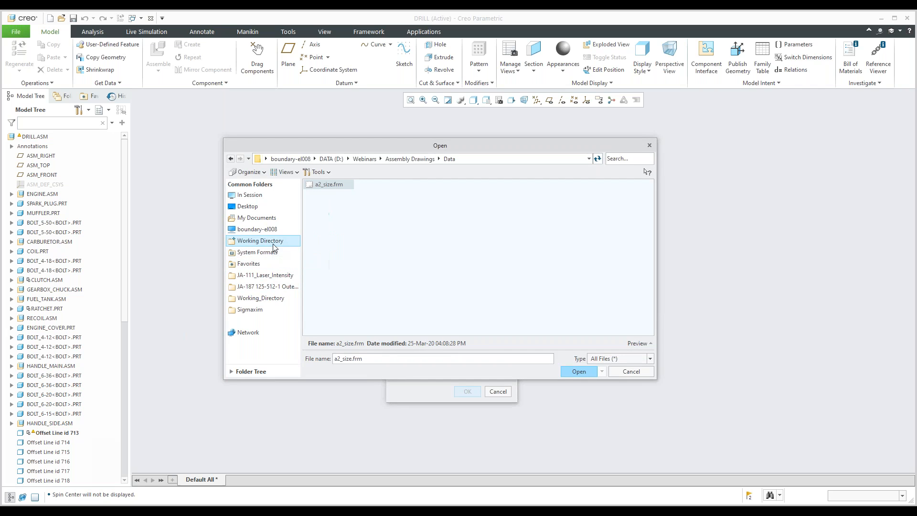
click(420, 162)
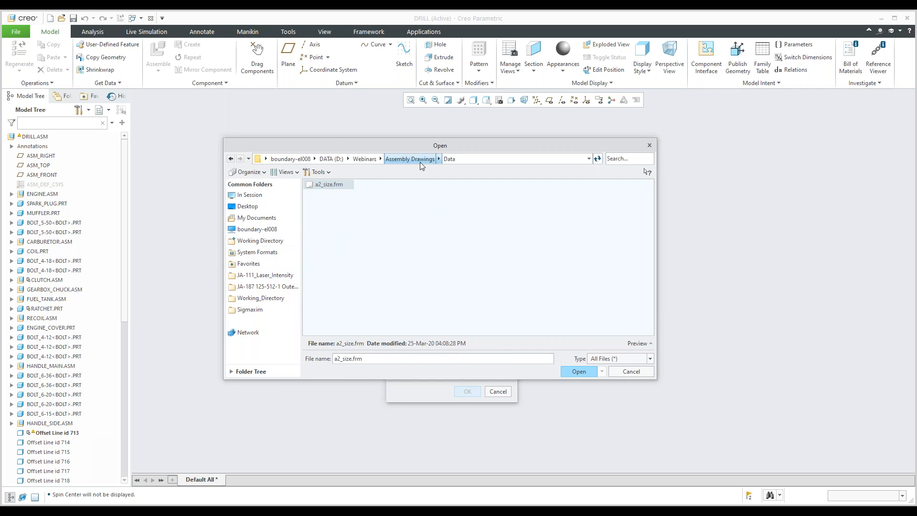
double_click(334, 206)
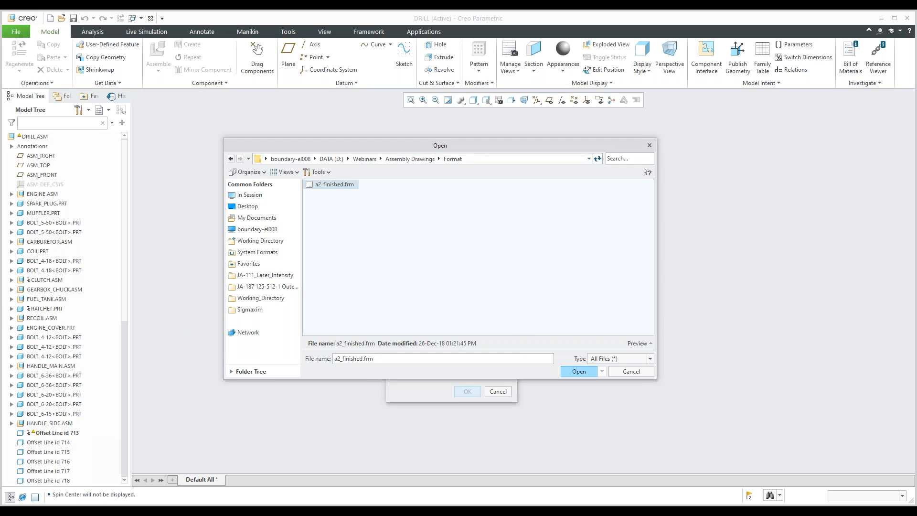
click(579, 371)
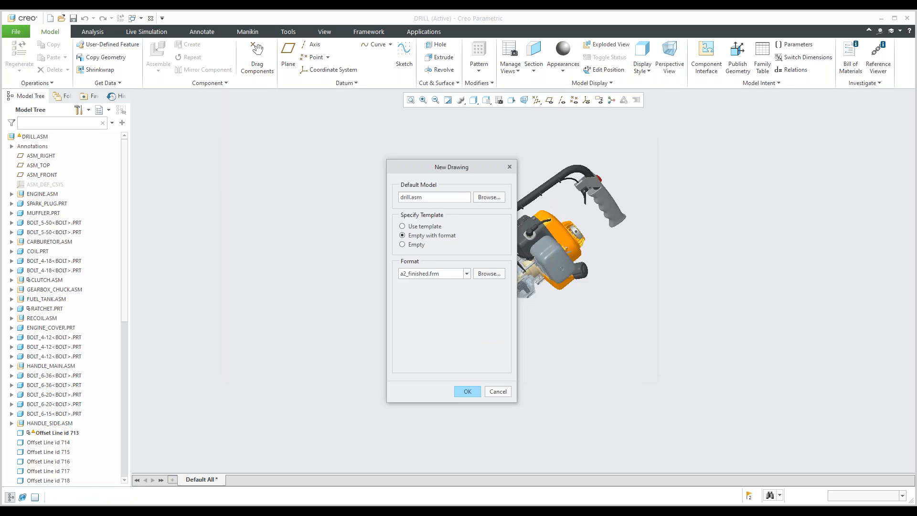
click(466, 392)
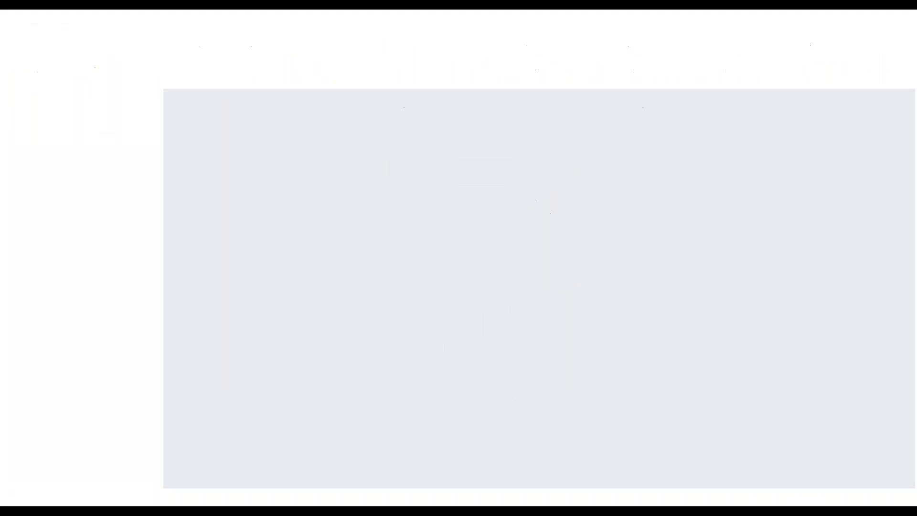
- Choose the Master Rep and fill the title block parameters: drawing_number 13245, drawn_by with the drafter's name, checked_by and approved_by Admin
click(460, 333)
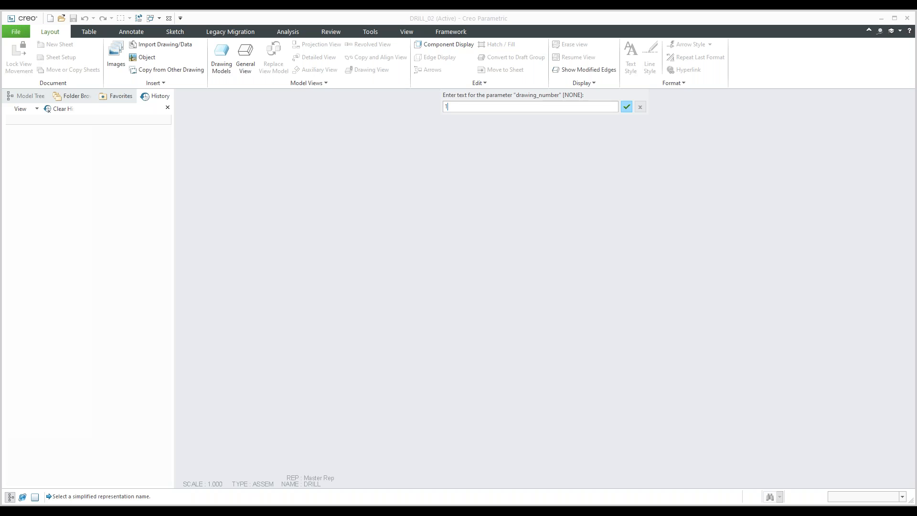
key(Return)
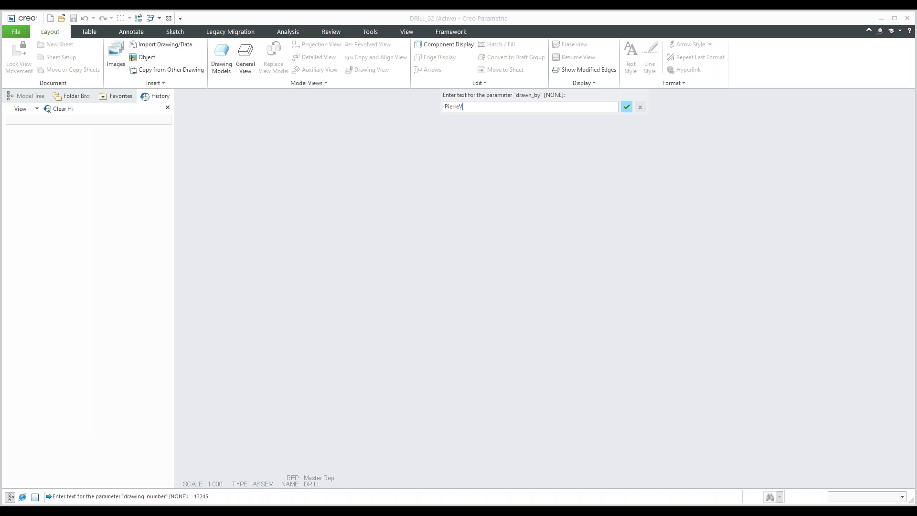
key(Return)
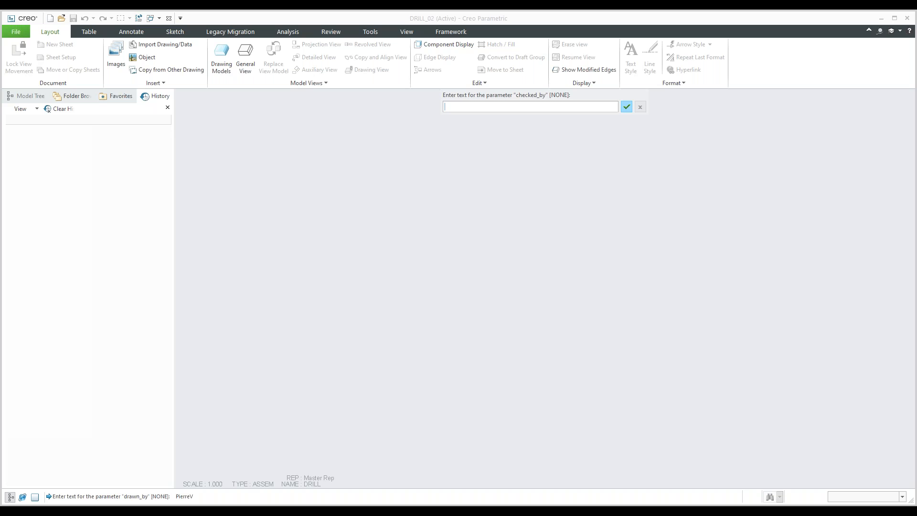
text(Admin)
key(Return)
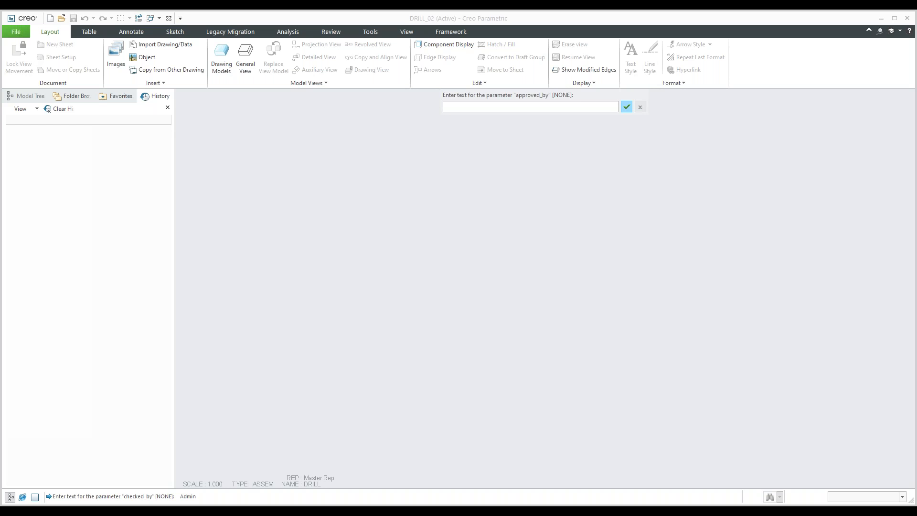
text(Admin)
key(Return)
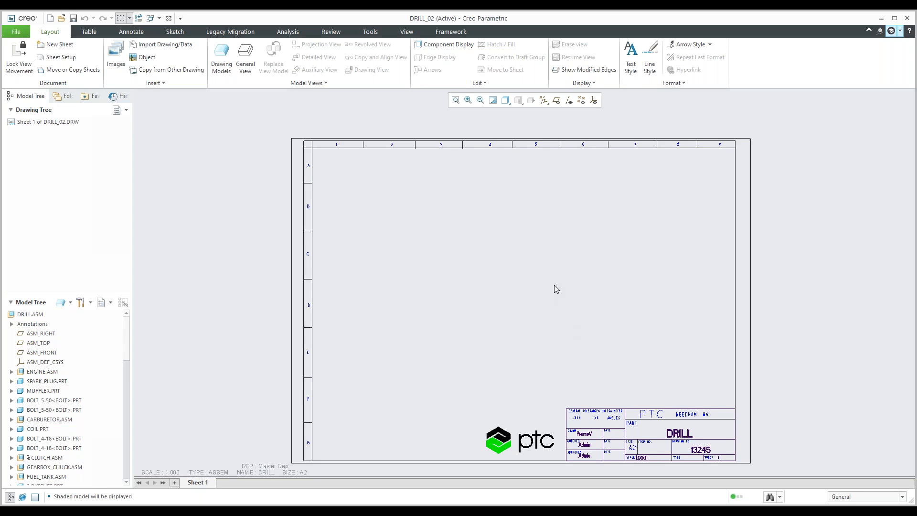
- Examine the title block of the Drill_02 sheet and compare its entries with the drill assembly and the entered parameters
click(28, 315)
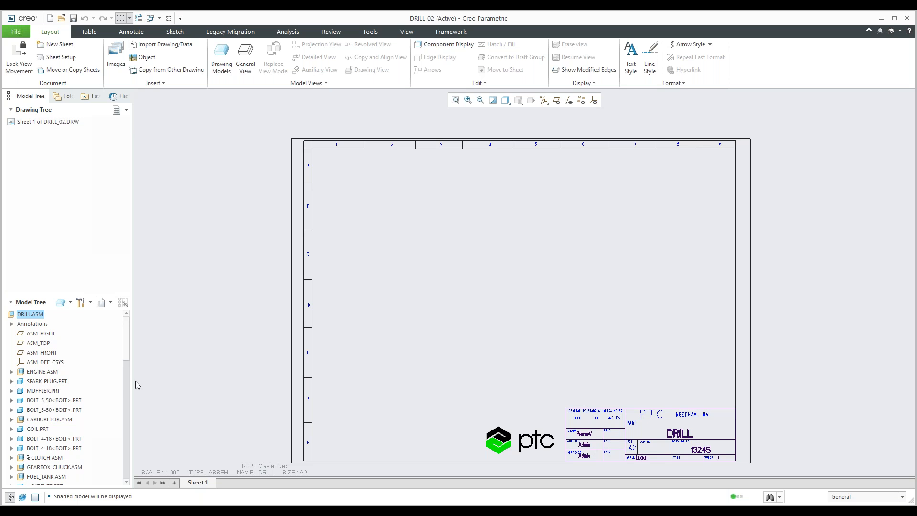
mouse_move(616, 424)
middle_down()
mouse_move(585, 376)
mouse_move(575, 339)
middle_up()
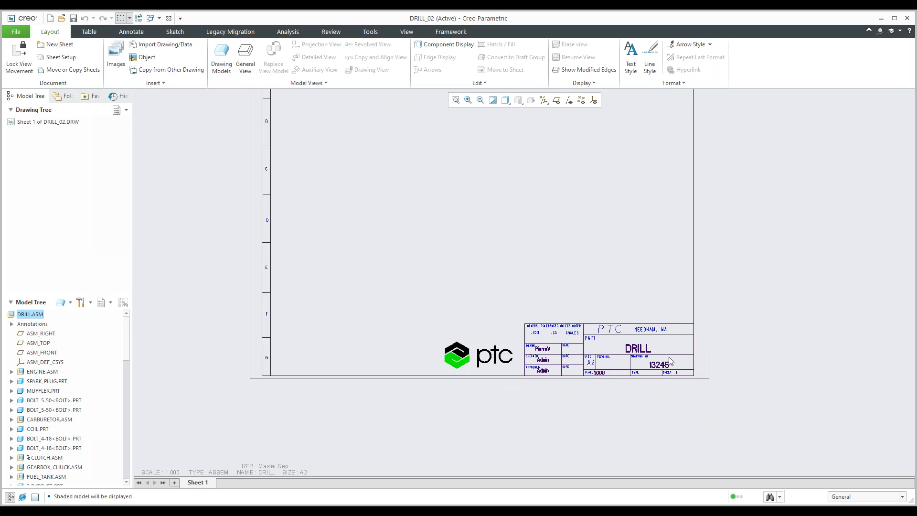
scroll(616, 355, up, 5)
middle_drag(565, 343, 581, 338)
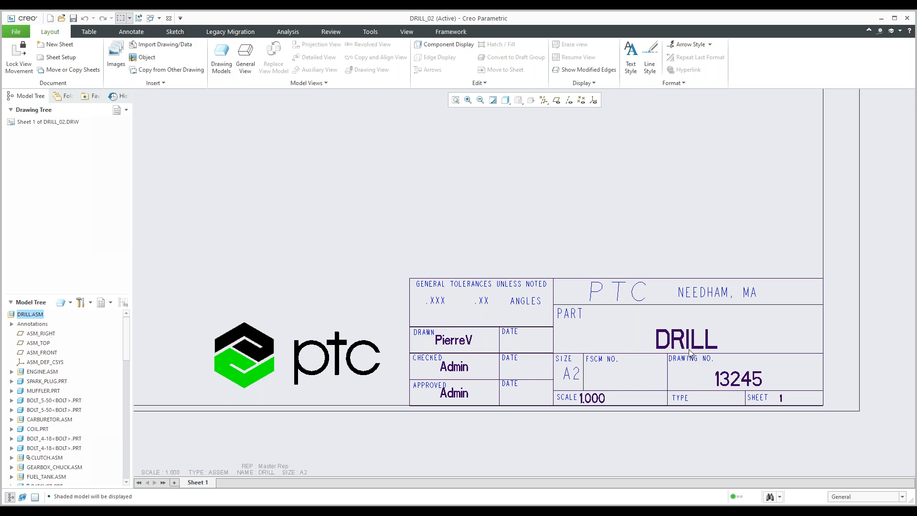
scroll(694, 351, down, 3)
scroll(691, 354, down, 1)
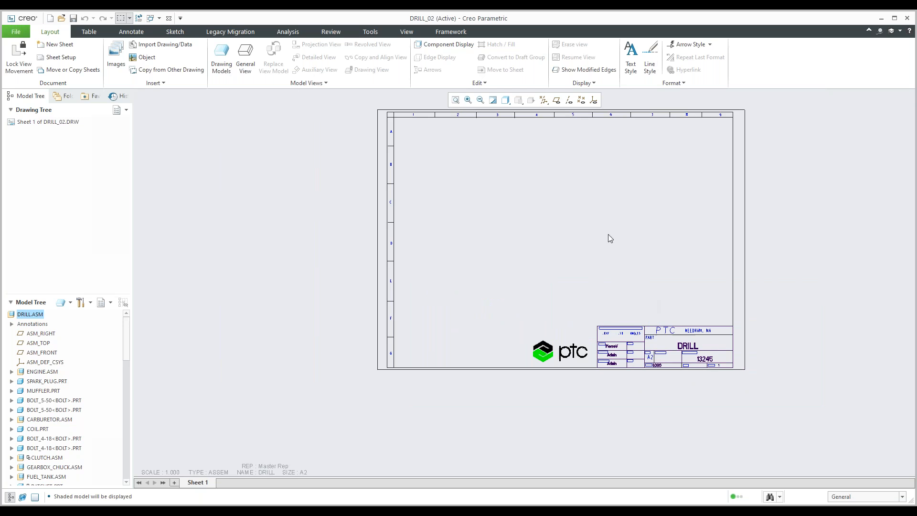
middle_drag(608, 234, 561, 264)
- Start another new drawing named Drill_03
click(49, 18)
click(391, 253)
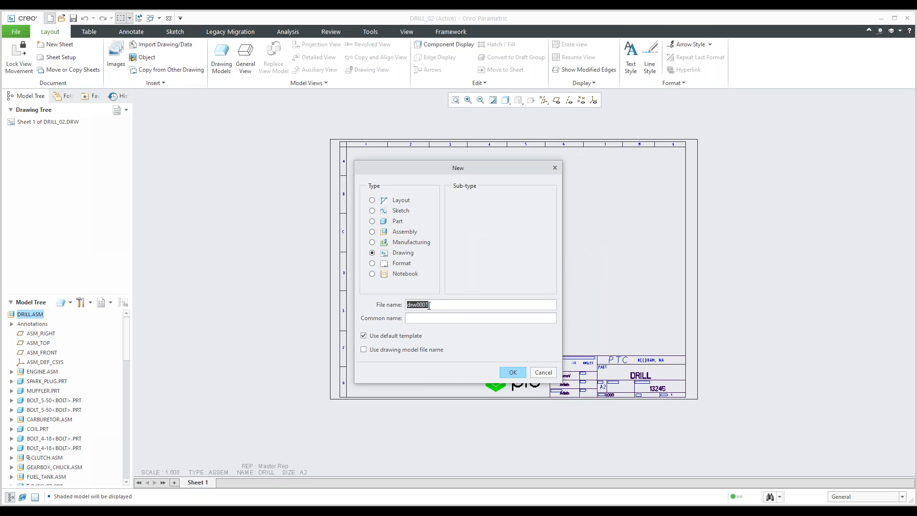
text(Drill)03)
key(BackSpace)
key(BackSpace)
text(03)
click(510, 373)
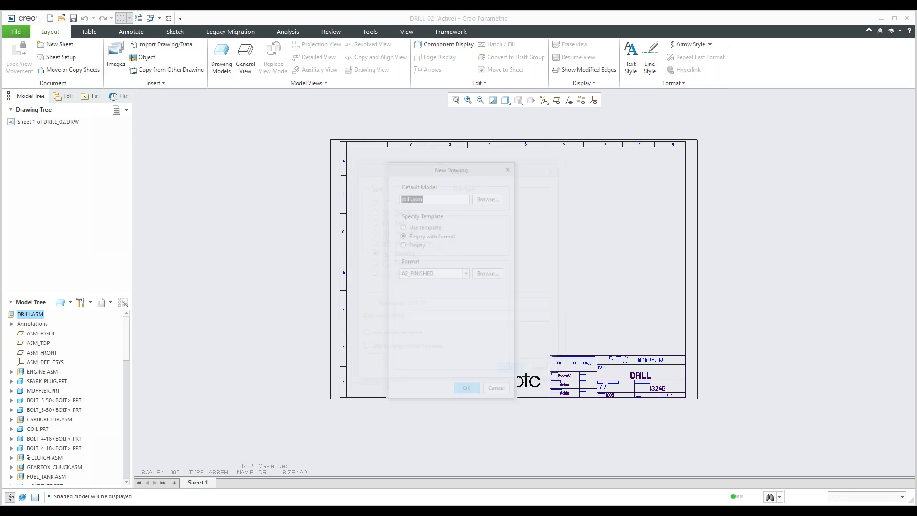
- Create the drill.asm drawing with the Use template option and template_assembly_a2_size.drw from the Drawing_template folder
click(415, 228)
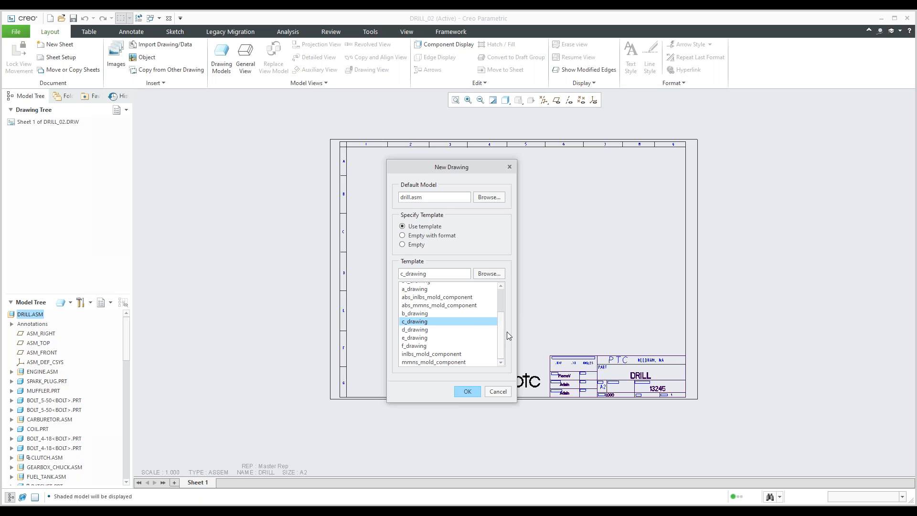
scroll(501, 293, up, 2)
click(489, 272)
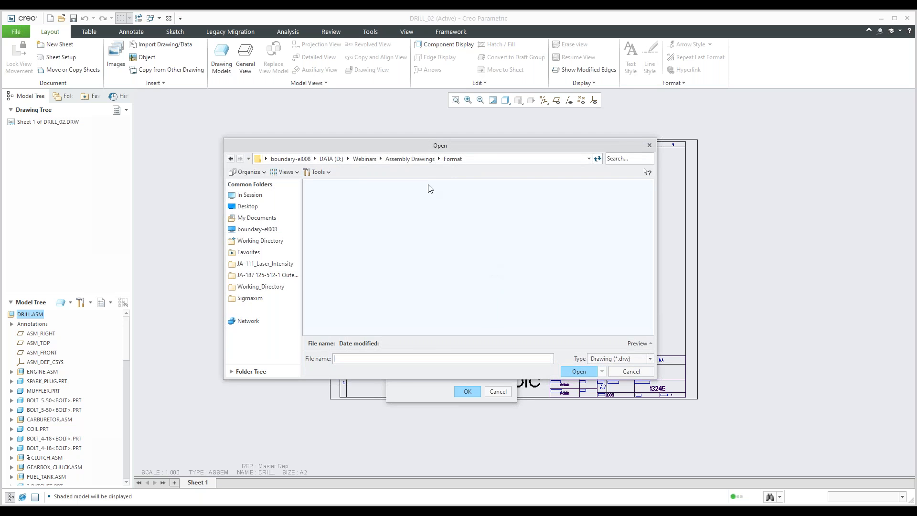
click(416, 159)
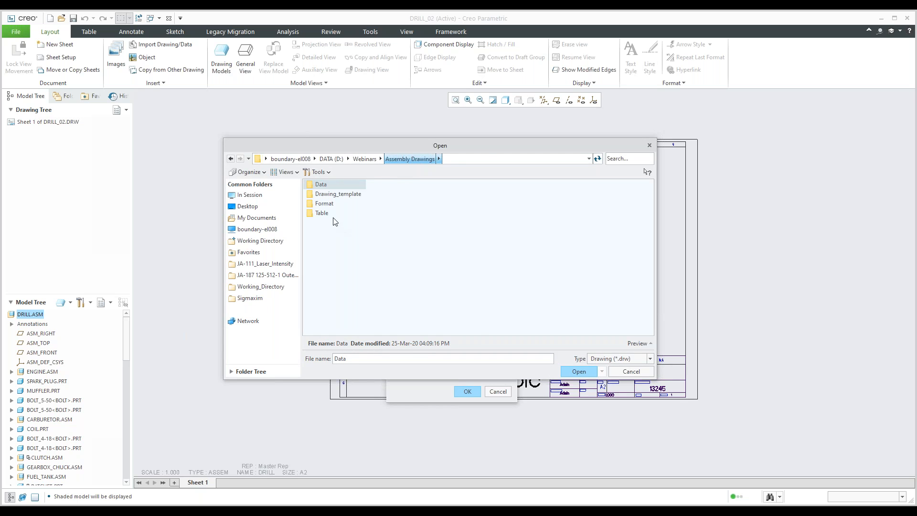
double_click(336, 195)
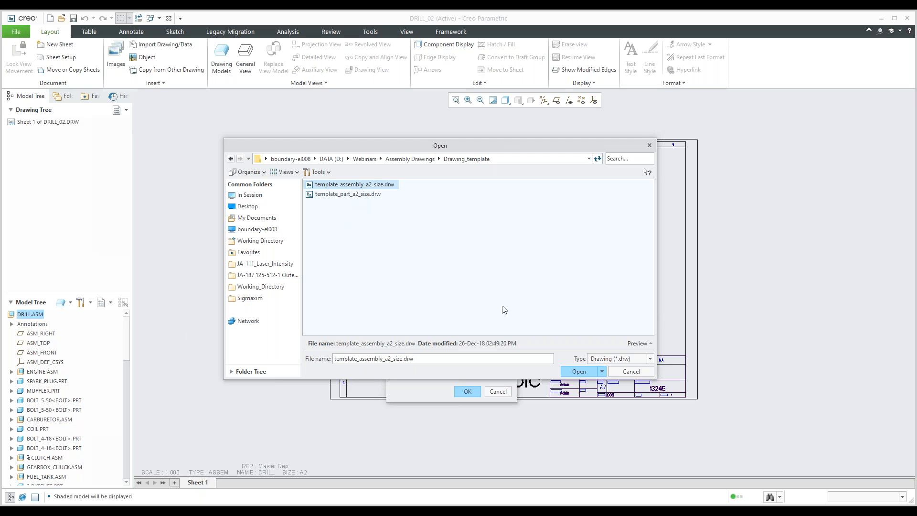
click(579, 372)
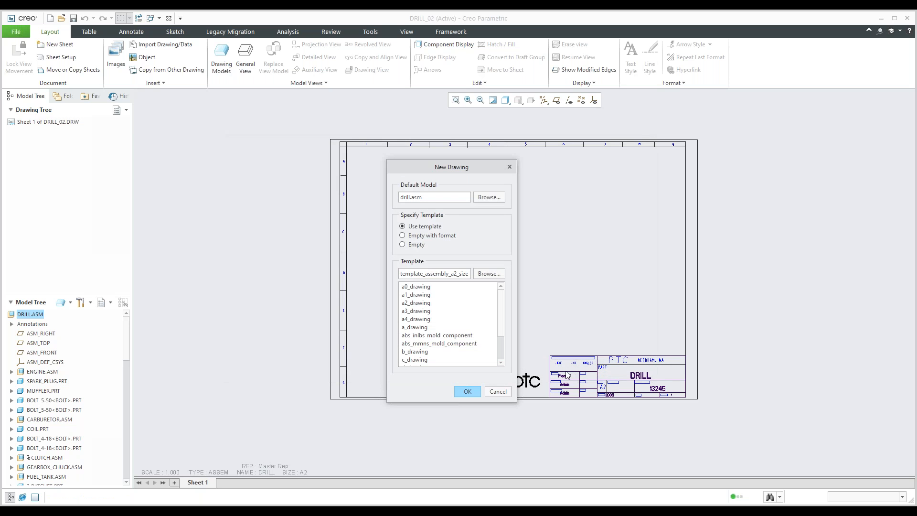
click(467, 391)
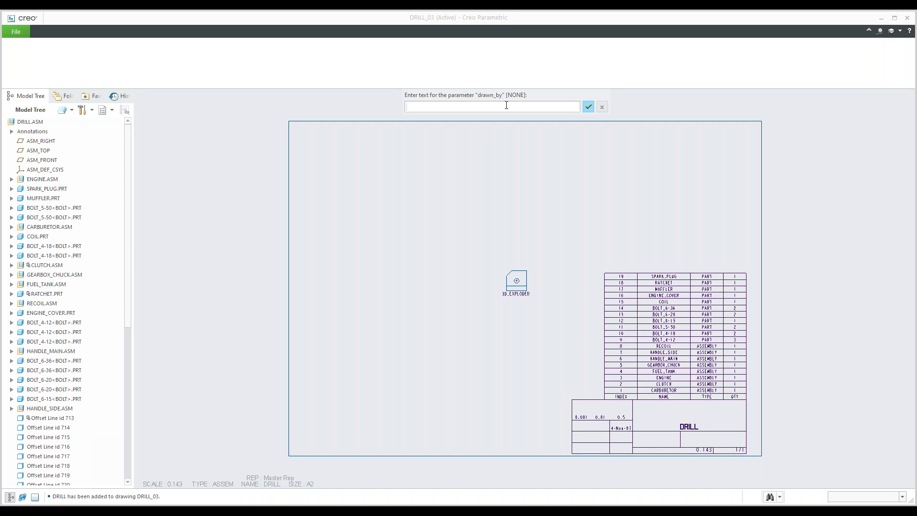
- Enter the drafter's initials for the drawn_by parameter and read the drawing template error report
text(PV)
key(Return)
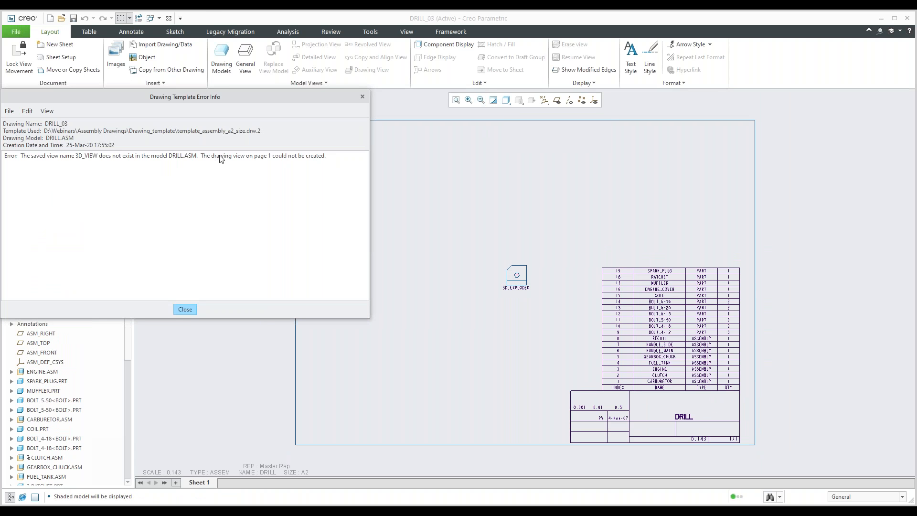
drag(160, 96, 292, 122)
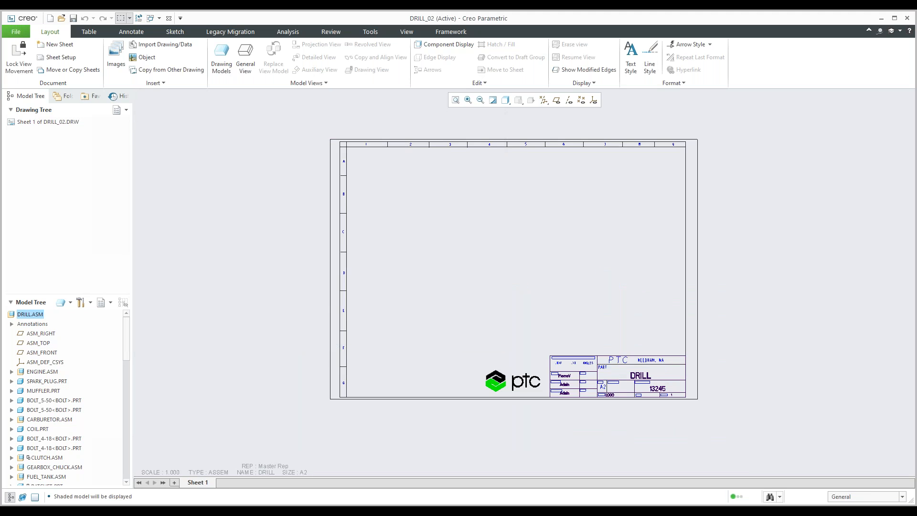
- Open the DRILL.ASM assembly from the Drill_02 drawing and look through its saved orientations in the View Manager
right_click(22, 315)
click(44, 319)
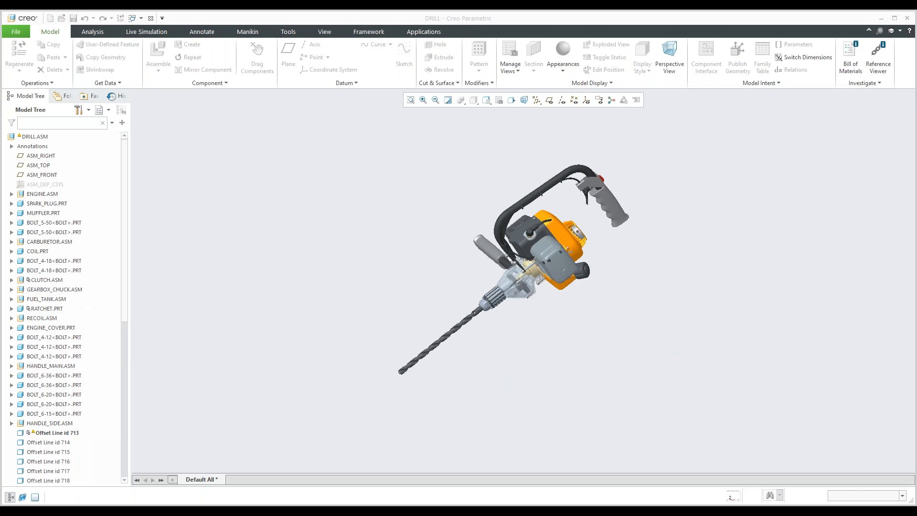
click(509, 53)
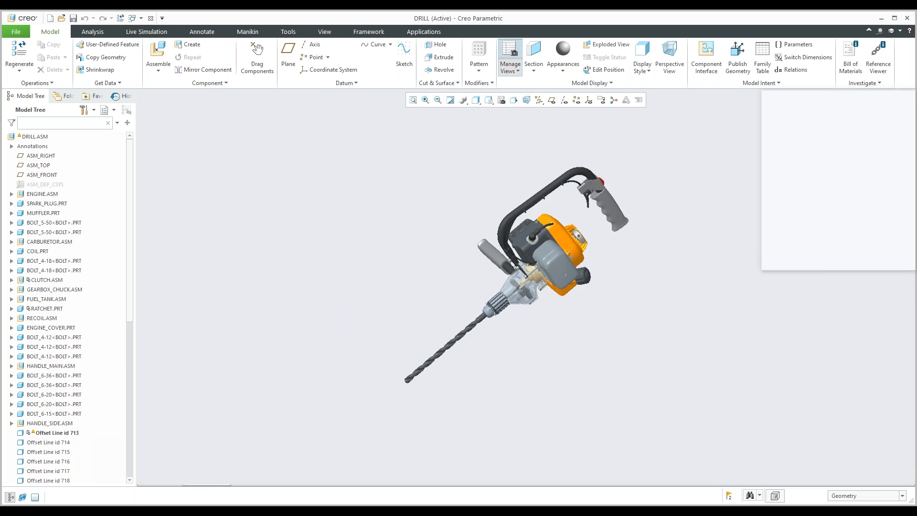
click(820, 122)
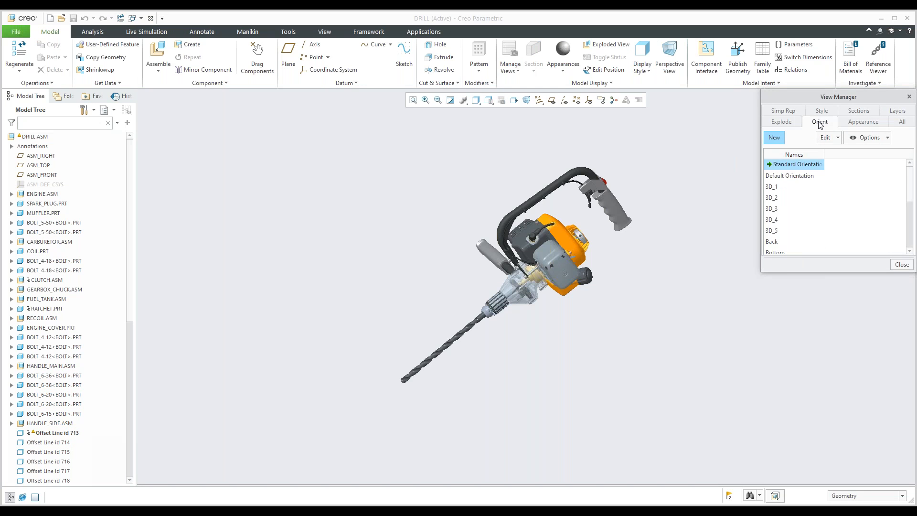
scroll(828, 215, down, 3)
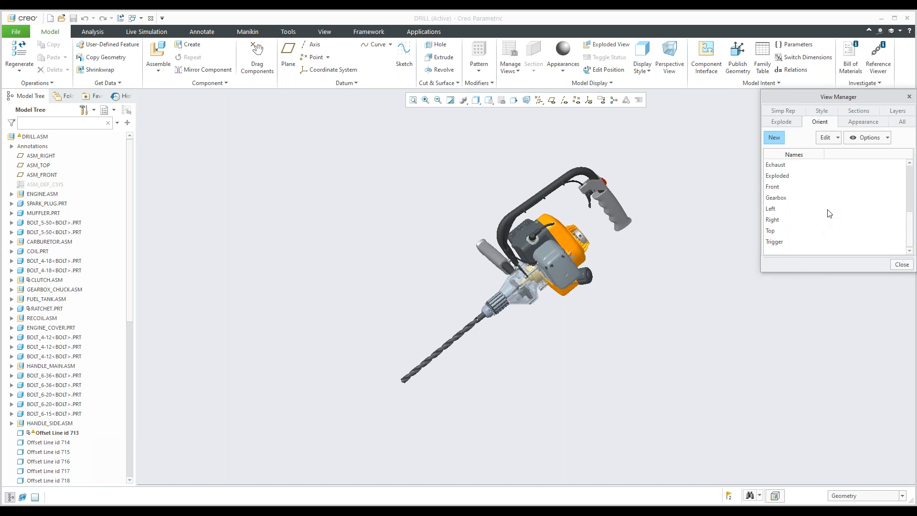
scroll(829, 214, up, 3)
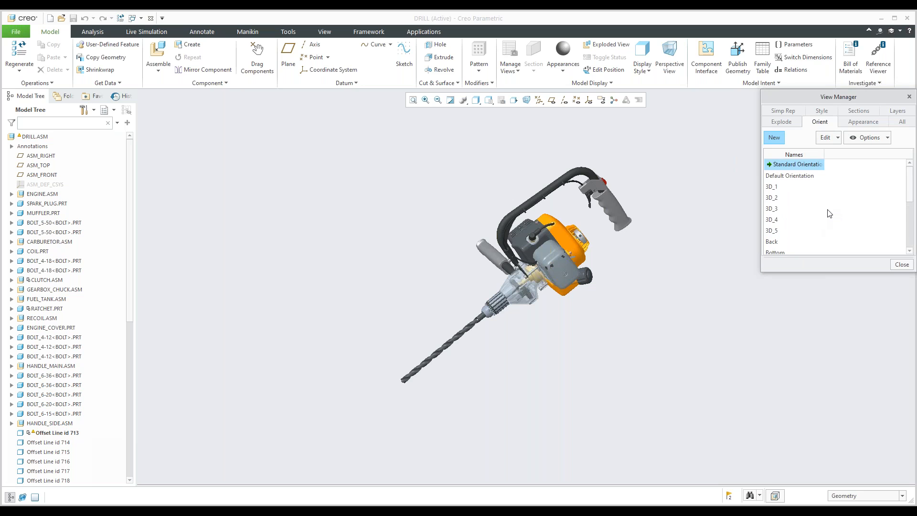
- Save the assembly's current orientation as a new view named 3D_View
click(774, 137)
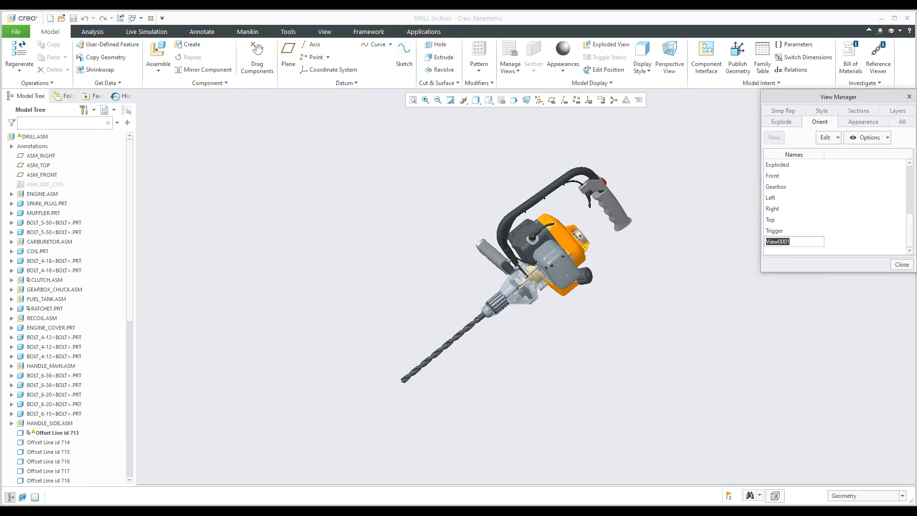
text(#)
text(3d)
text(_V)
text(IEW)
key(Return)
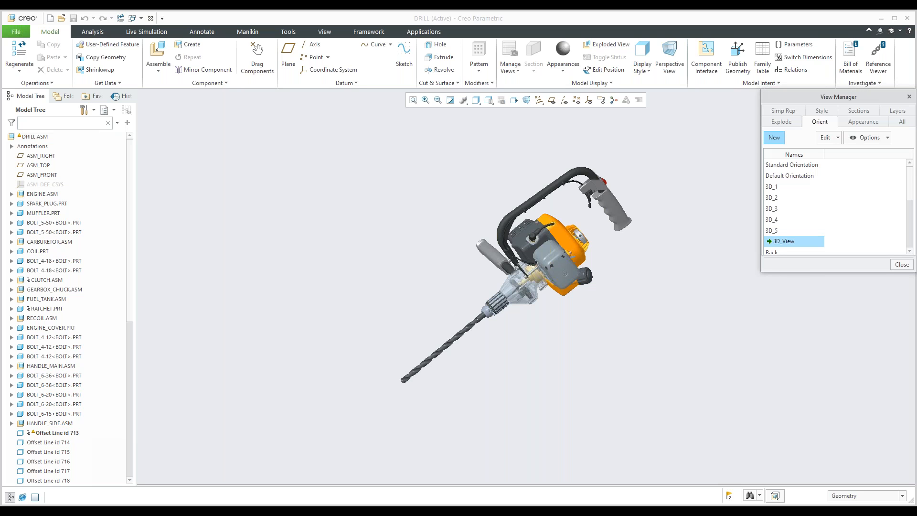
- Compare the saved 3D_5 orientation with 3D_View, leave 3D_View active and close the View Manager
right_click(783, 243)
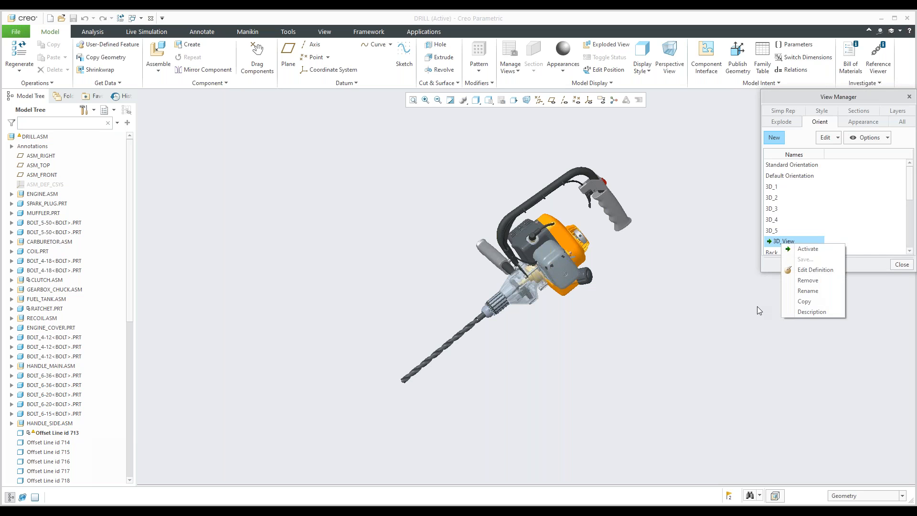
click(758, 305)
click(780, 231)
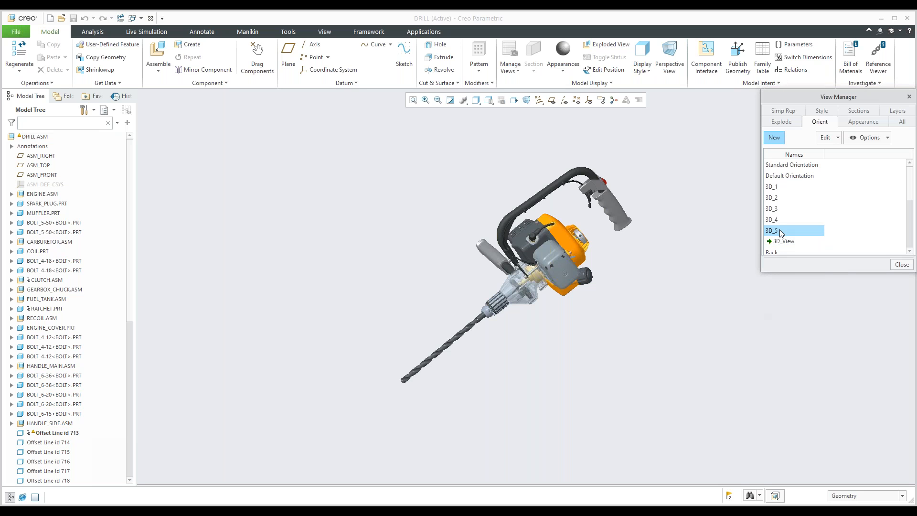
double_click(779, 230)
double_click(780, 242)
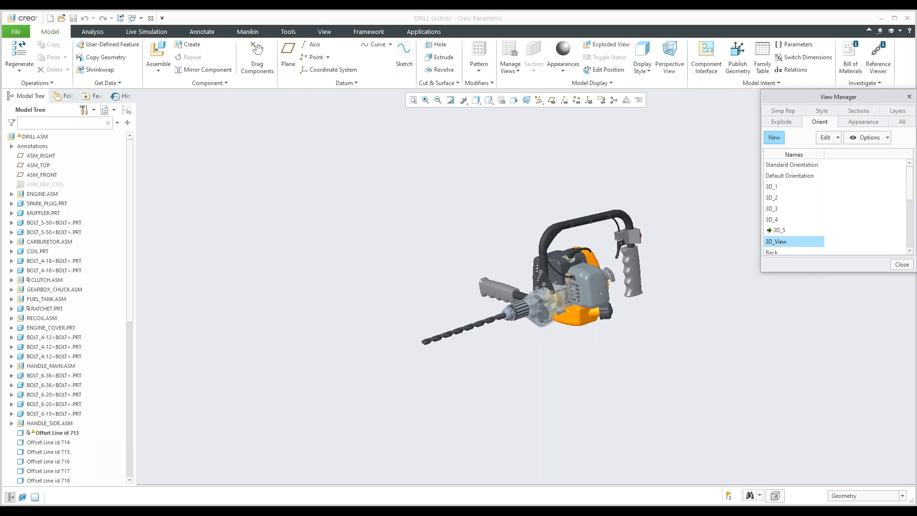
click(902, 265)
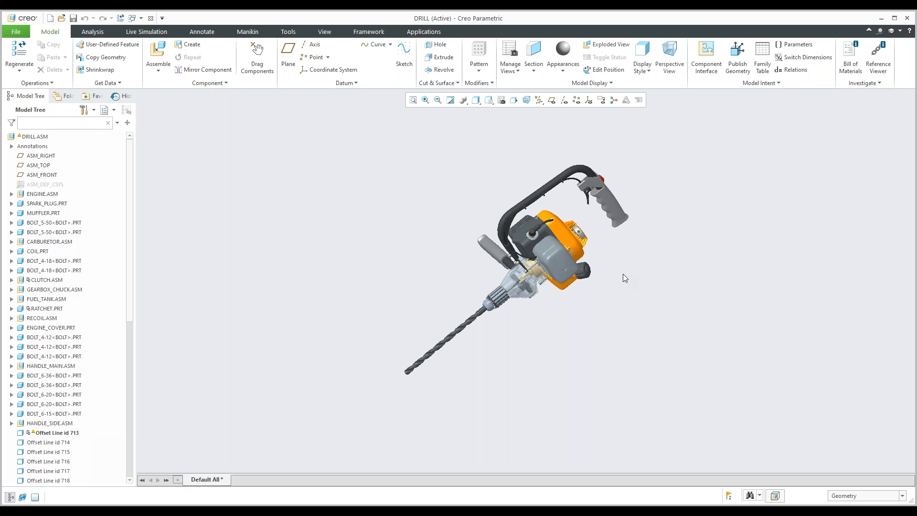
- Switch to the DRILL_03 drawing, regenerate it with the Custom option without picking parts, and close its window
click(132, 18)
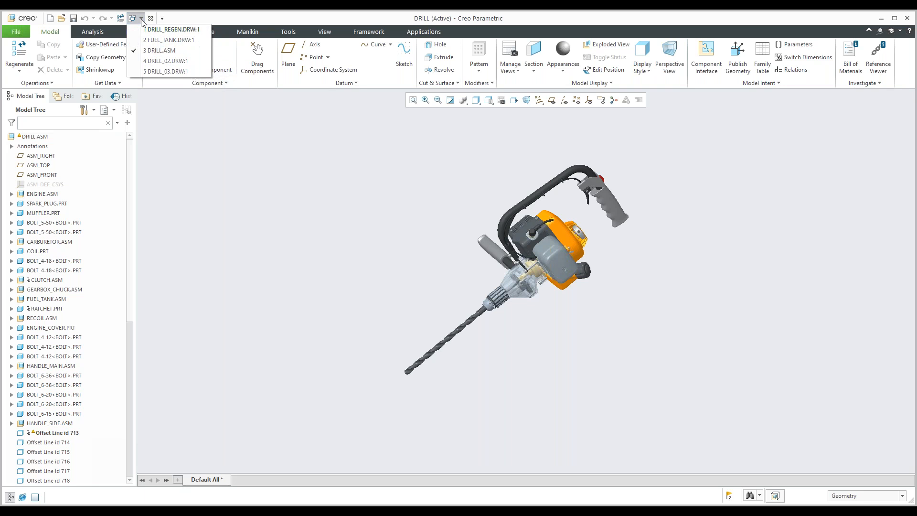
click(166, 71)
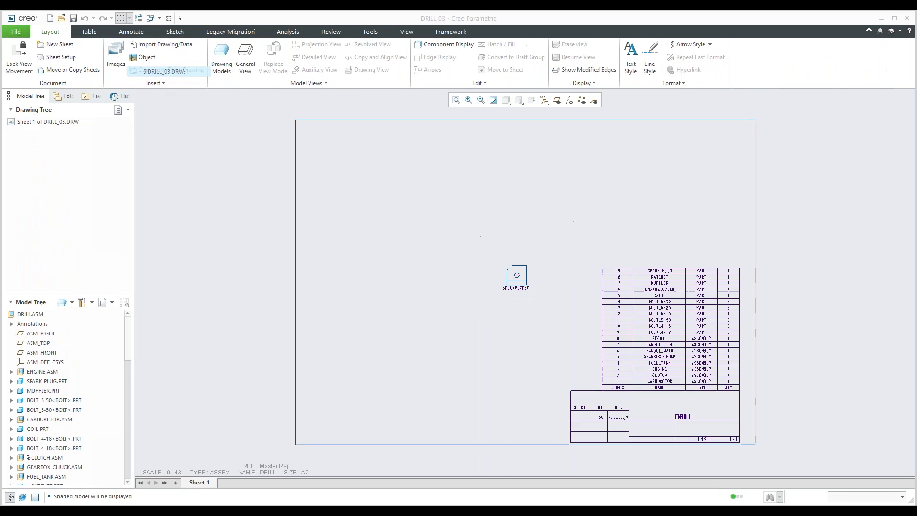
key(ctrl+g)
click(880, 190)
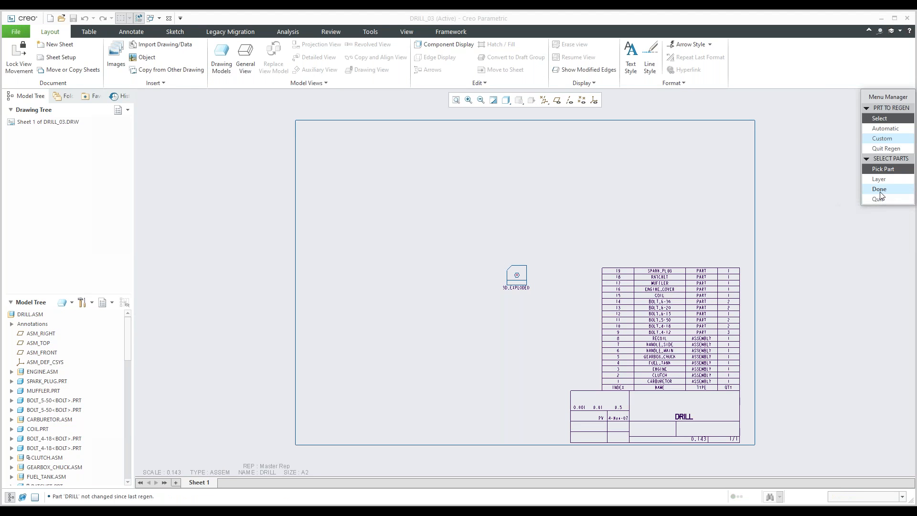
click(169, 19)
- Create a new drawing of drill.asm using the template_assembly_a2_size.drw template from the Drawing_template folder
click(50, 18)
click(401, 252)
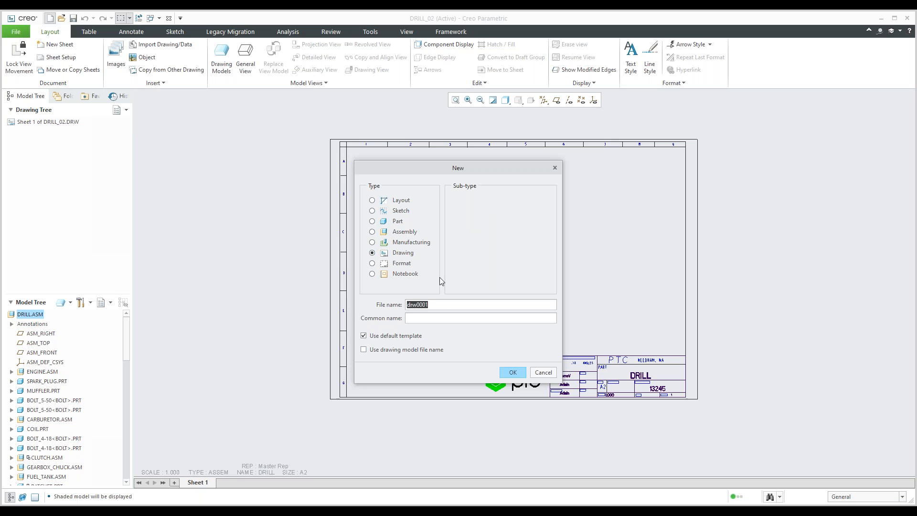
click(397, 336)
click(513, 372)
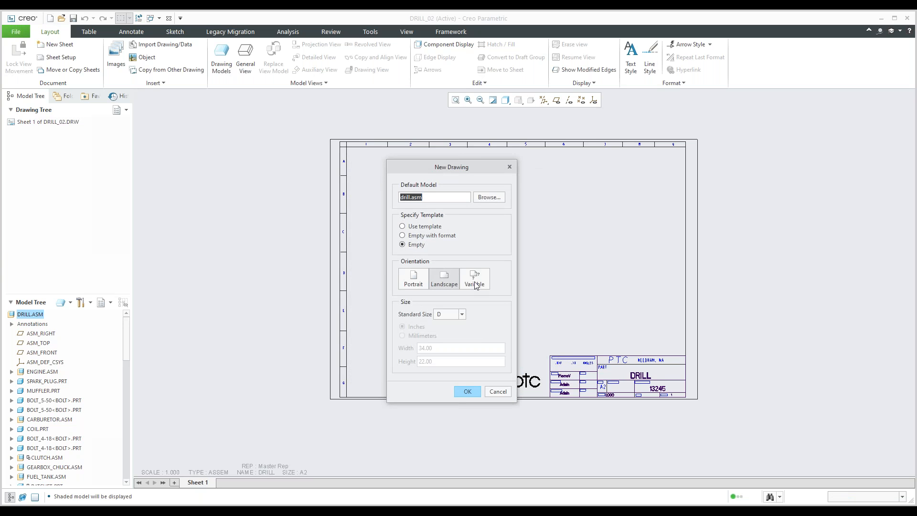
click(424, 228)
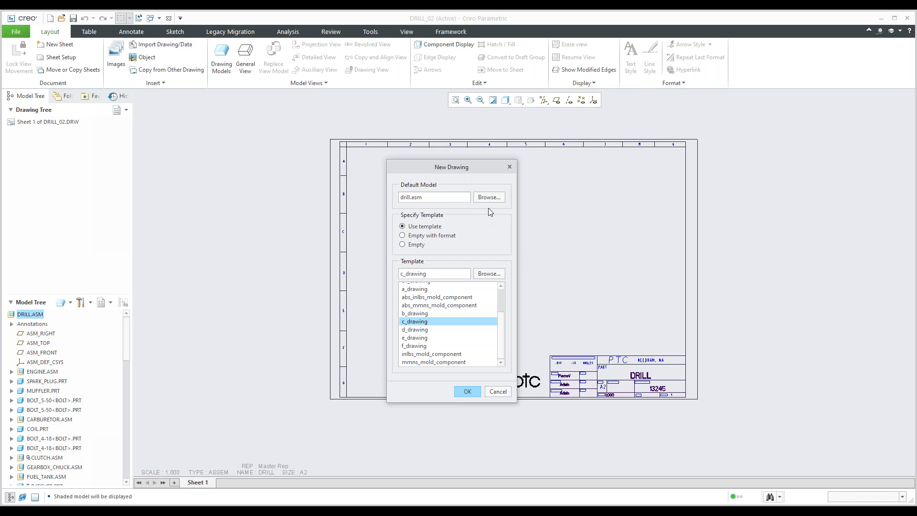
click(489, 274)
click(360, 187)
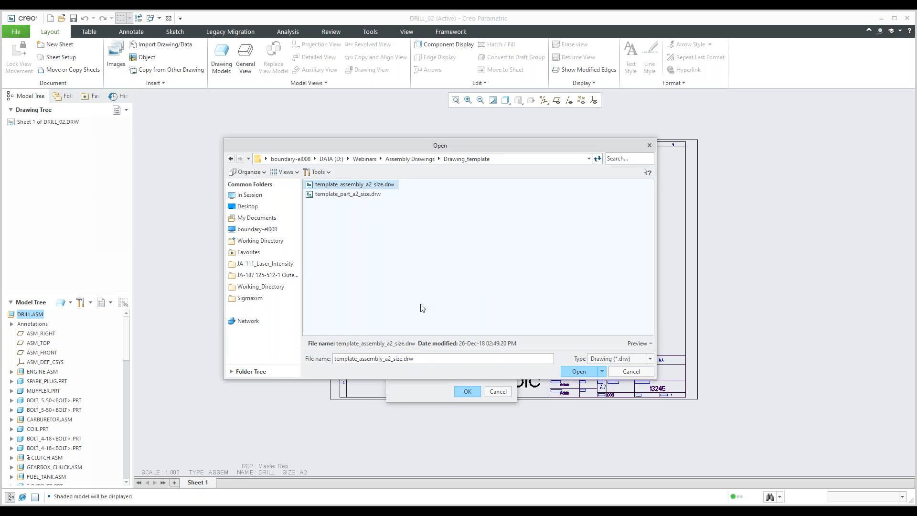
click(564, 373)
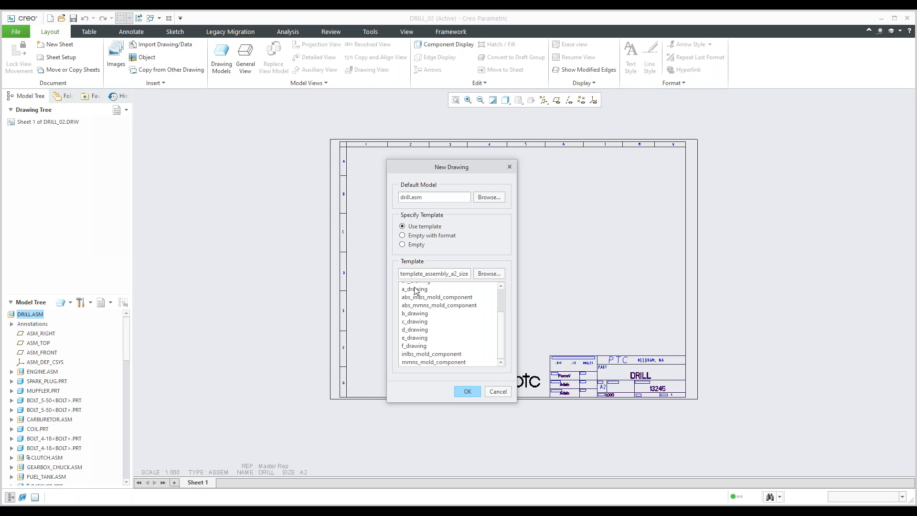
click(467, 391)
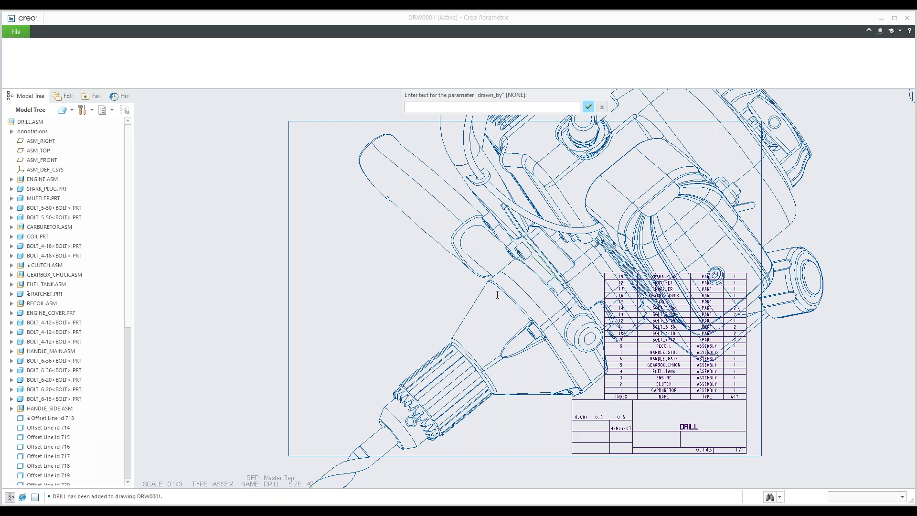
- Enter the drafter's initials as the text for the drawn_by parameter
text(V)
key(BackSpace)
text(O)
key(BackSpace)
text(VO)
key(Return)
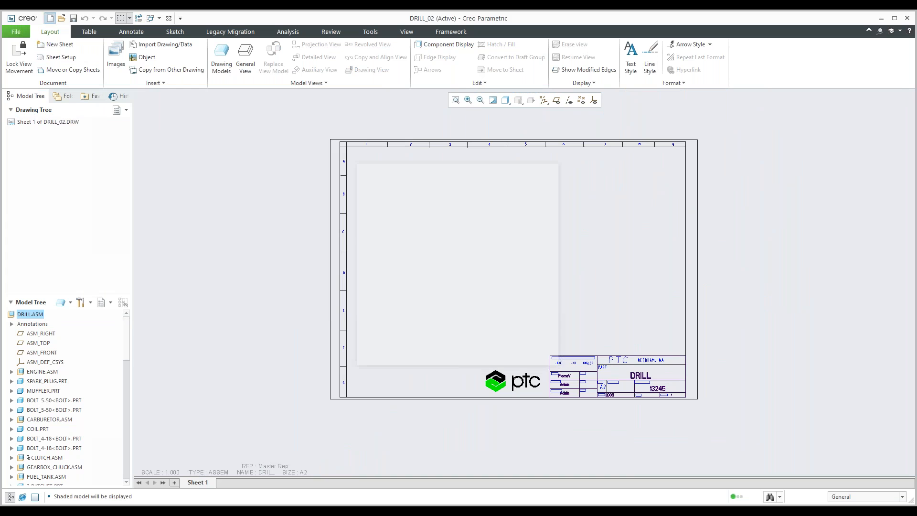
- Create another drawing of drill.asm with the Use template option and the mmns_mold_component template
click(50, 18)
click(407, 253)
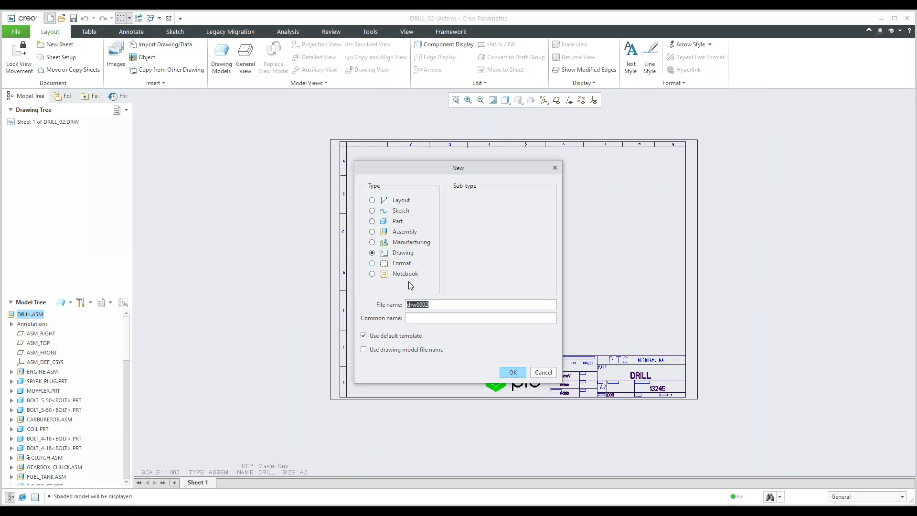
click(391, 337)
click(509, 372)
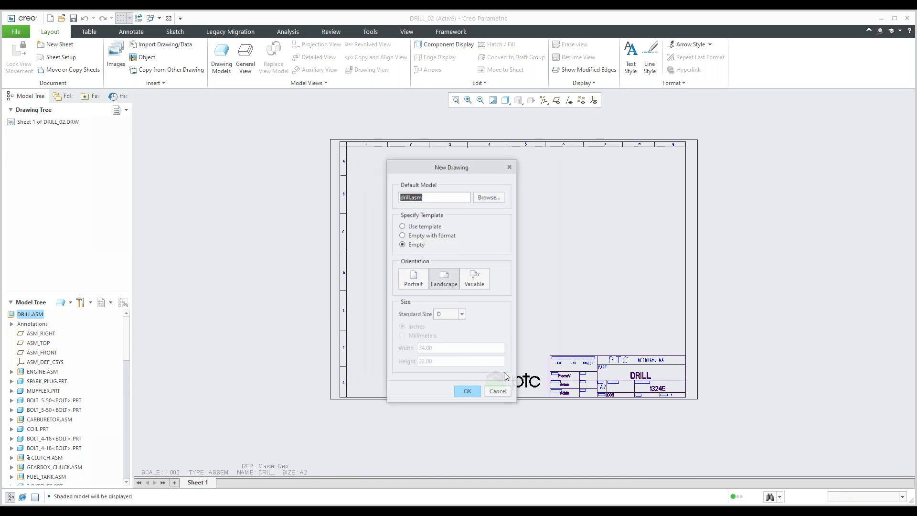
click(418, 234)
click(420, 227)
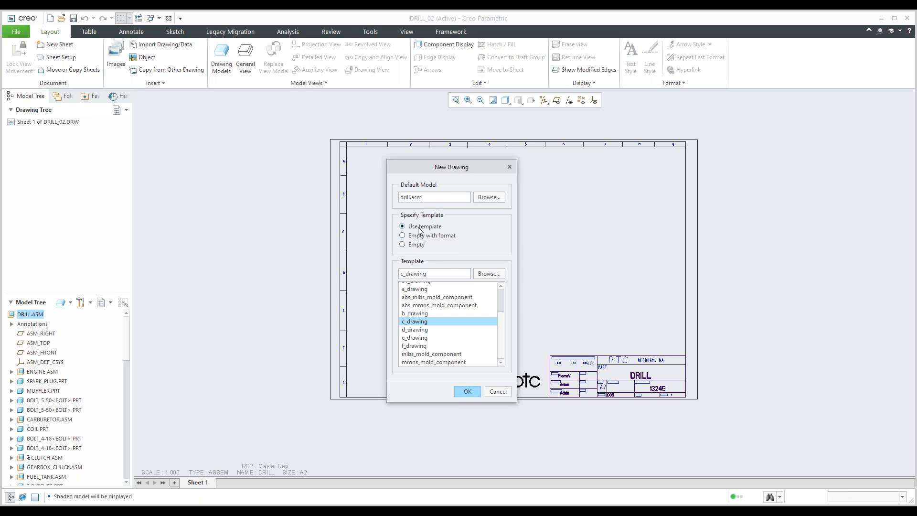
click(452, 362)
click(467, 391)
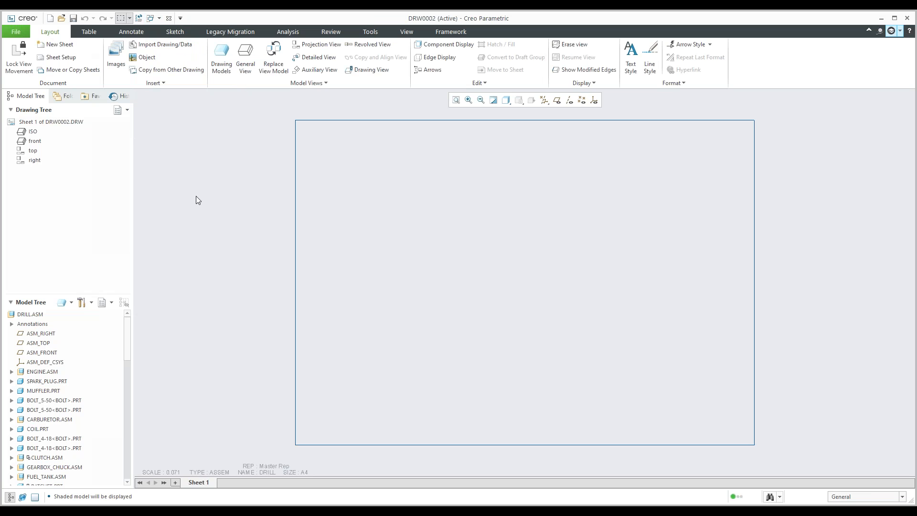
- Start a new drawing file named Template_Name without the default template
click(51, 18)
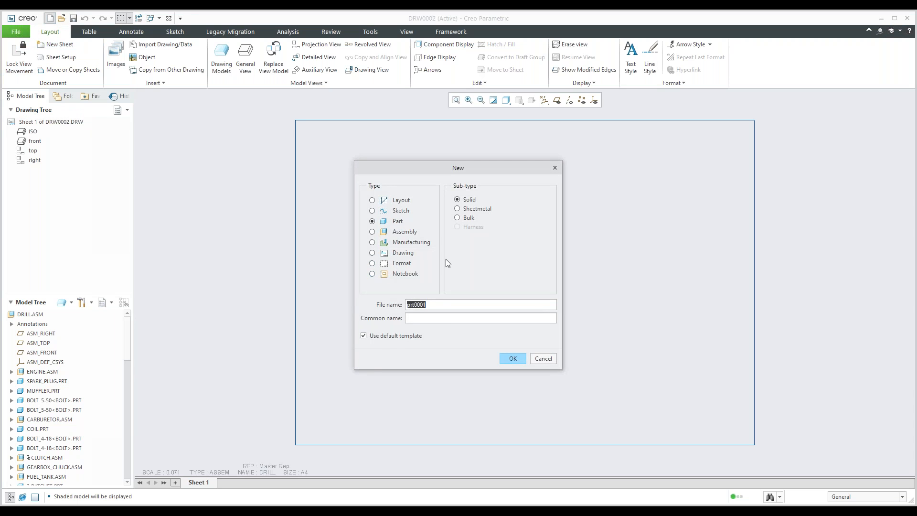
click(373, 254)
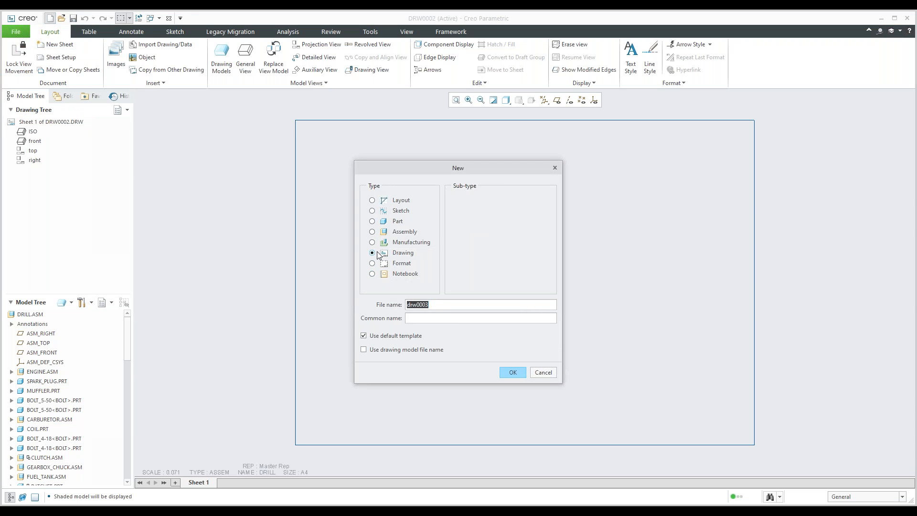
drag(436, 305, 404, 305)
text(Template_Name)
click(513, 373)
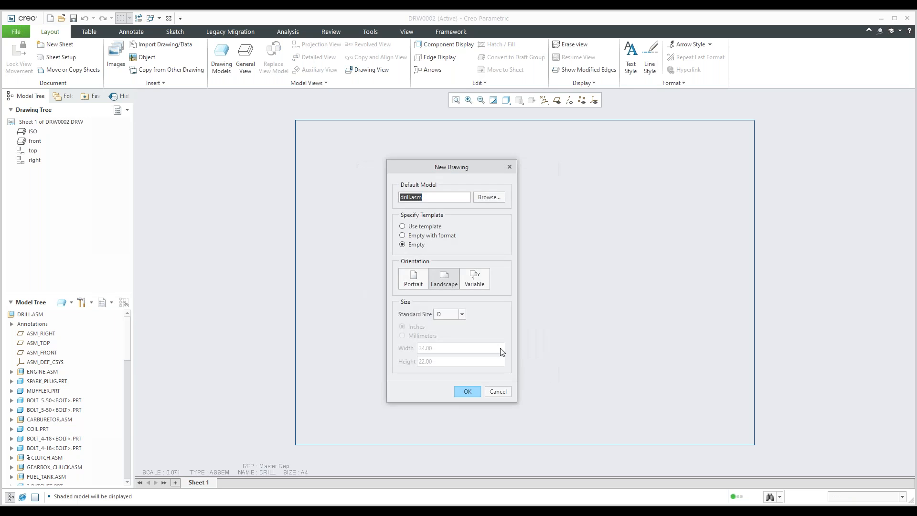
- Create the drawing without a default model as Empty with format using A2_FINISHED, leaving all the prompted parameters blank
click(428, 199)
key(BackSpace)
key(BackSpace)
key(BackSpace)
key(BackSpace)
click(430, 236)
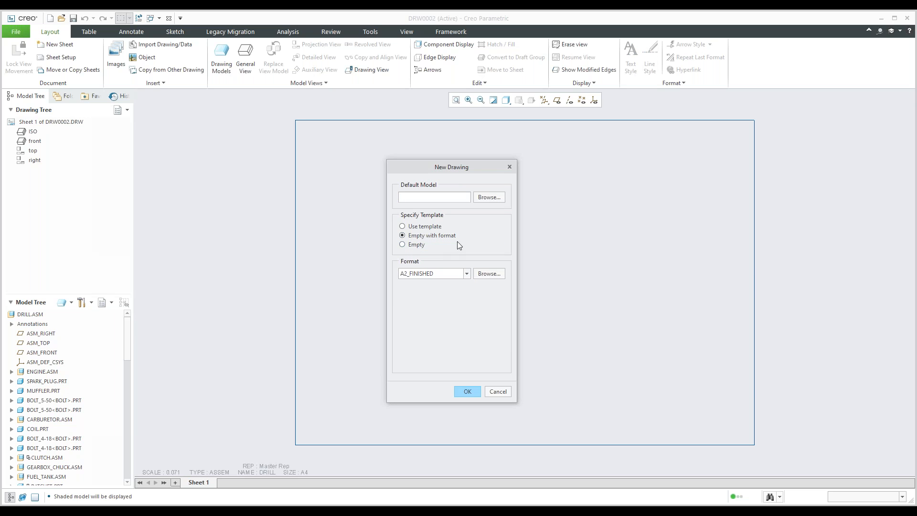
click(467, 274)
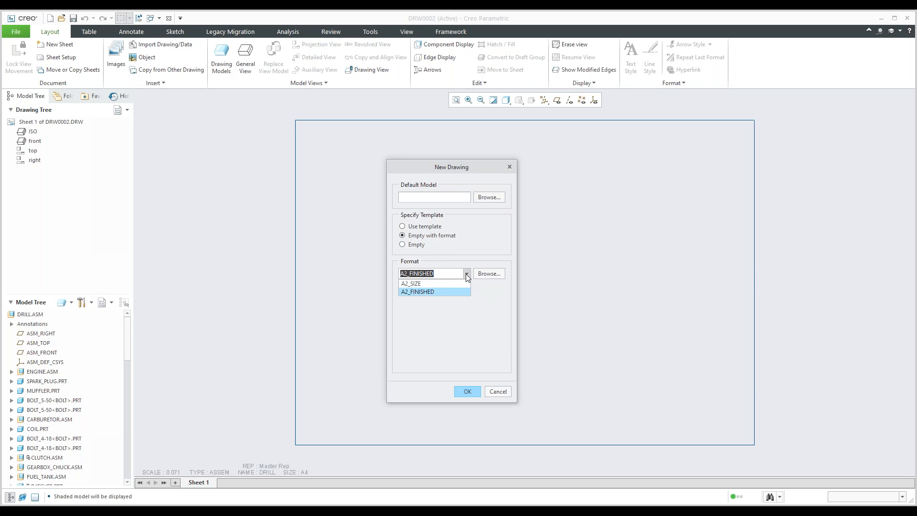
click(433, 293)
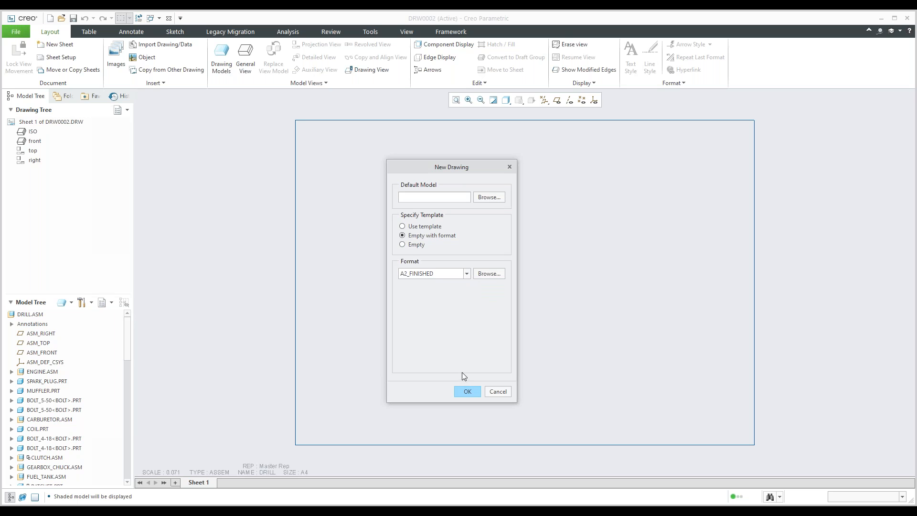
click(467, 390)
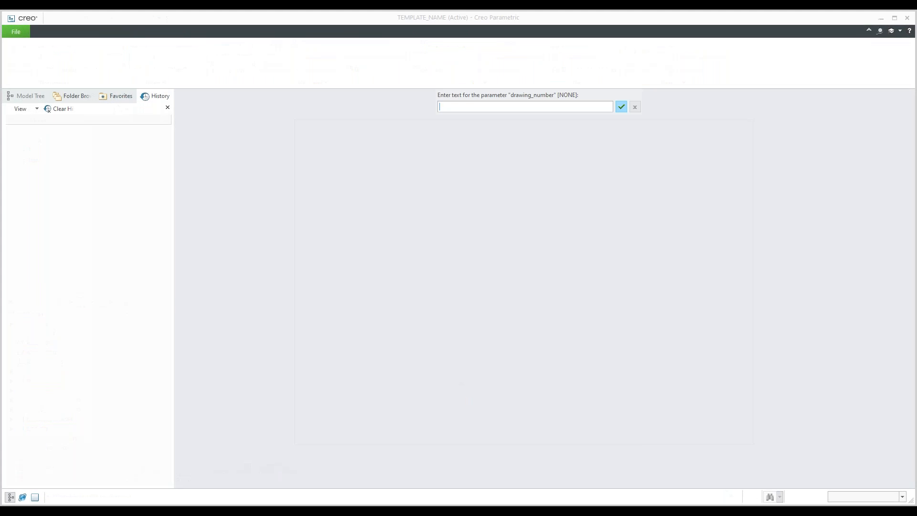
key(Return)
key(Return)
key(Return)
key(Return)
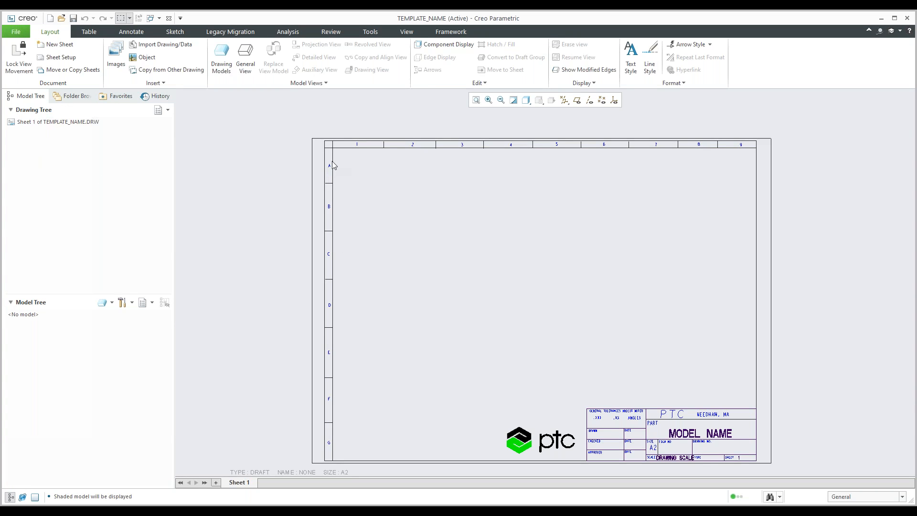
- Switch the TEMPLATE_NAME drawing from Drawing mode to the Template application
click(370, 32)
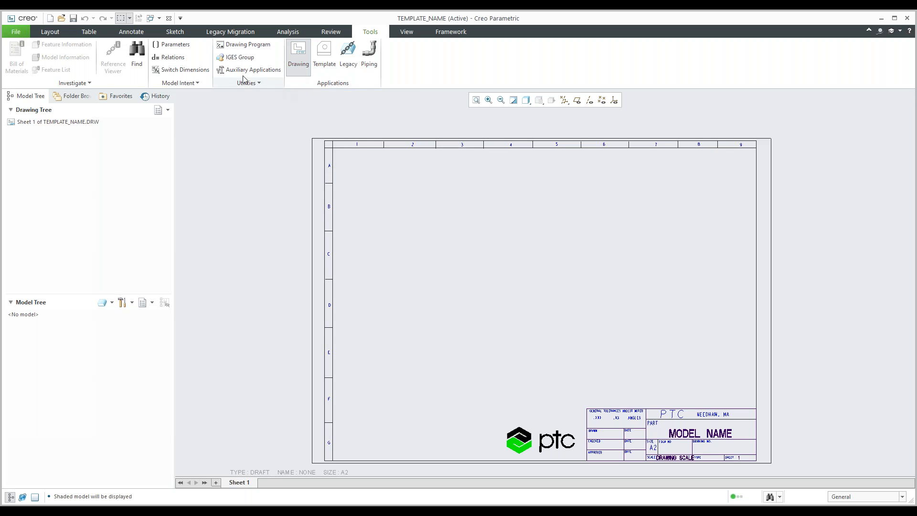
click(175, 31)
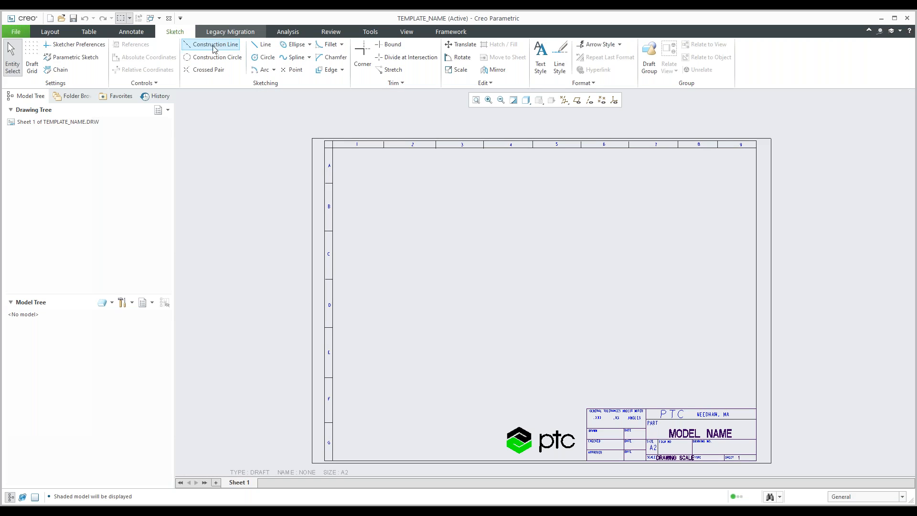
click(371, 32)
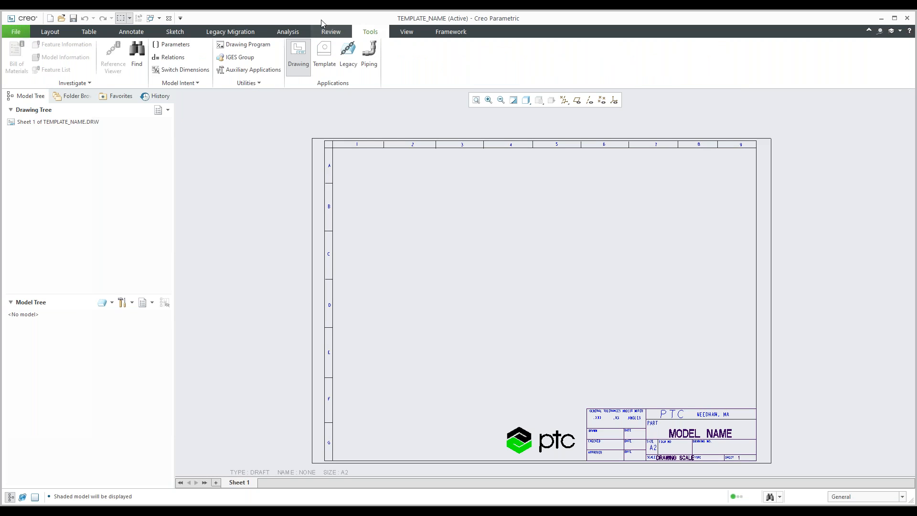
click(324, 57)
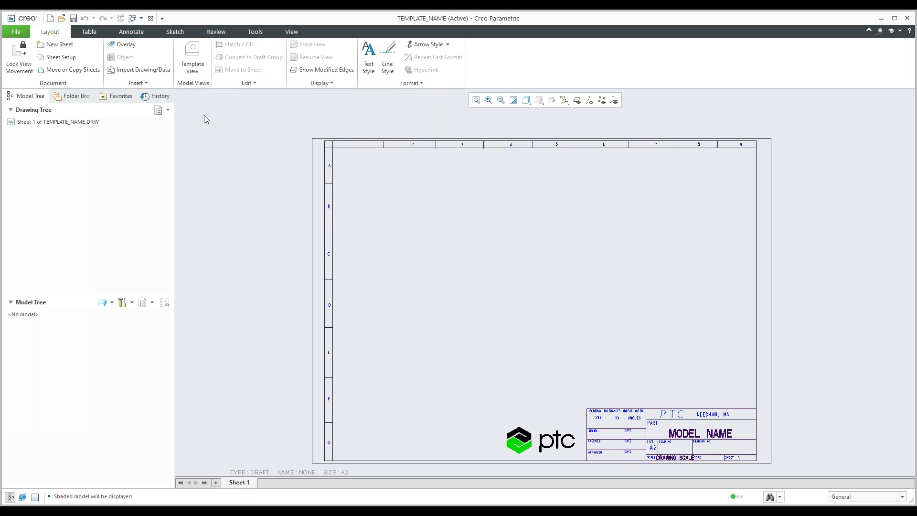
- Place a general template view named FRONT with the FRONT orientation in zone C2 of the sheet
click(192, 57)
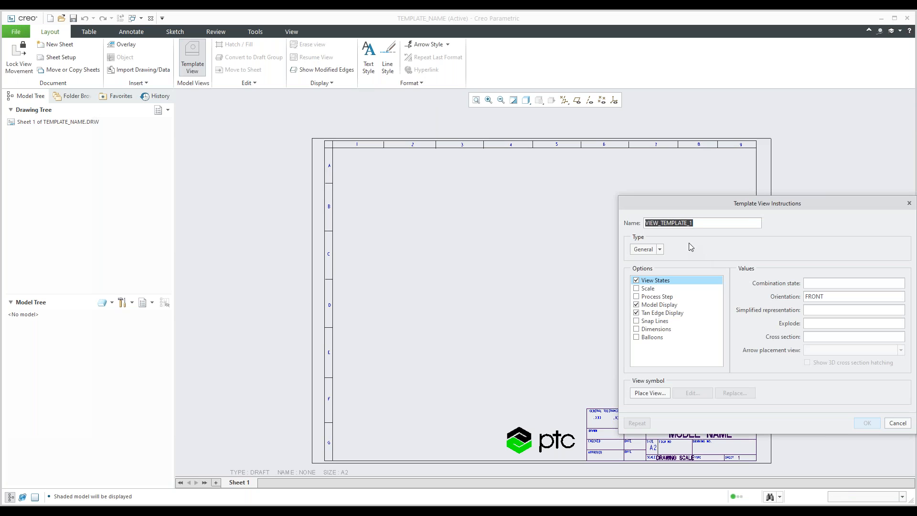
drag(708, 207, 679, 187)
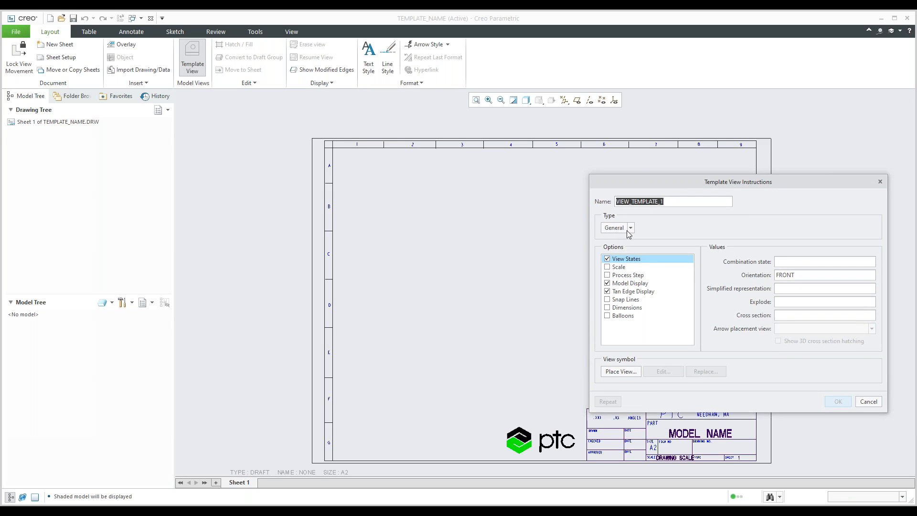
click(633, 227)
drag(667, 201, 617, 199)
text(Front)
click(626, 372)
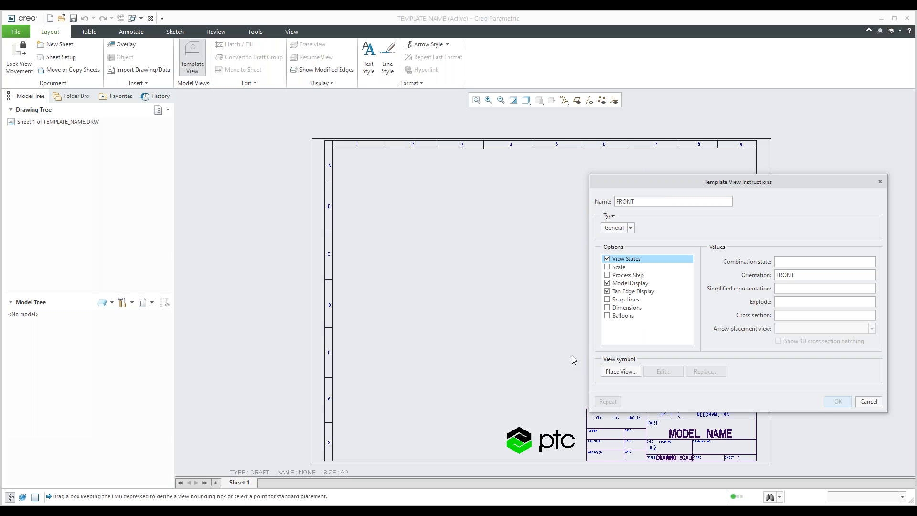
click(412, 265)
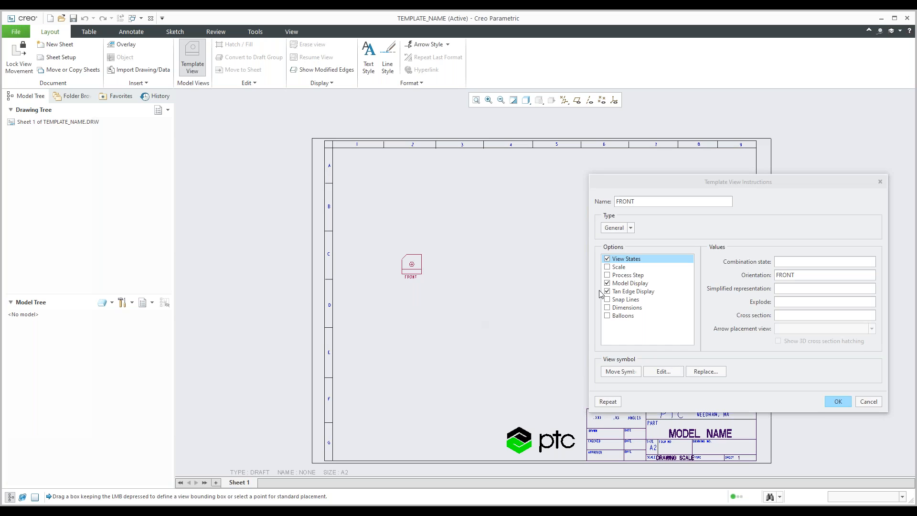
drag(692, 183, 721, 177)
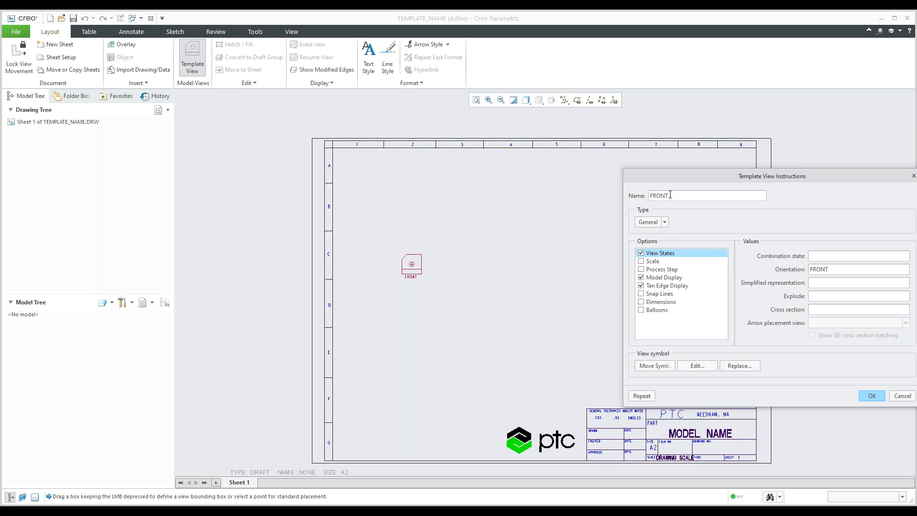
- Review the FRONT template view's name and option settings and accept the template view instructions
drag(671, 193, 649, 196)
drag(709, 180, 671, 172)
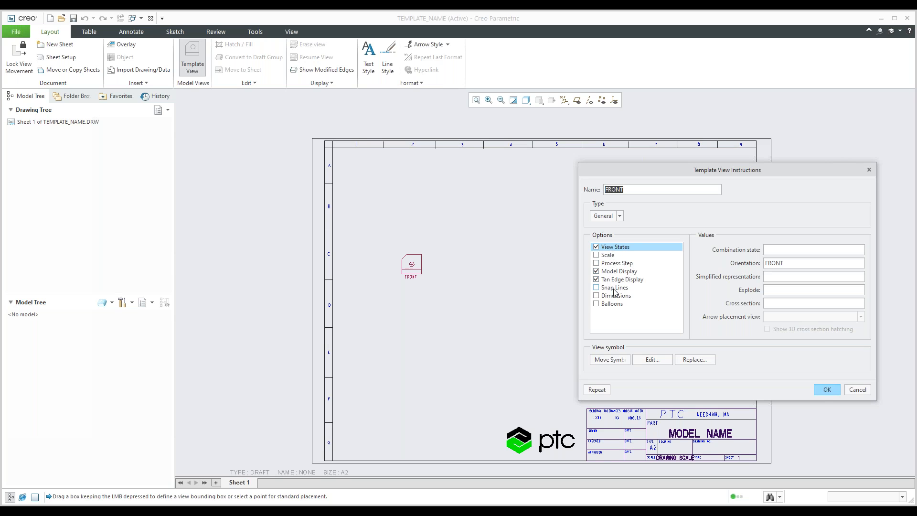
click(827, 390)
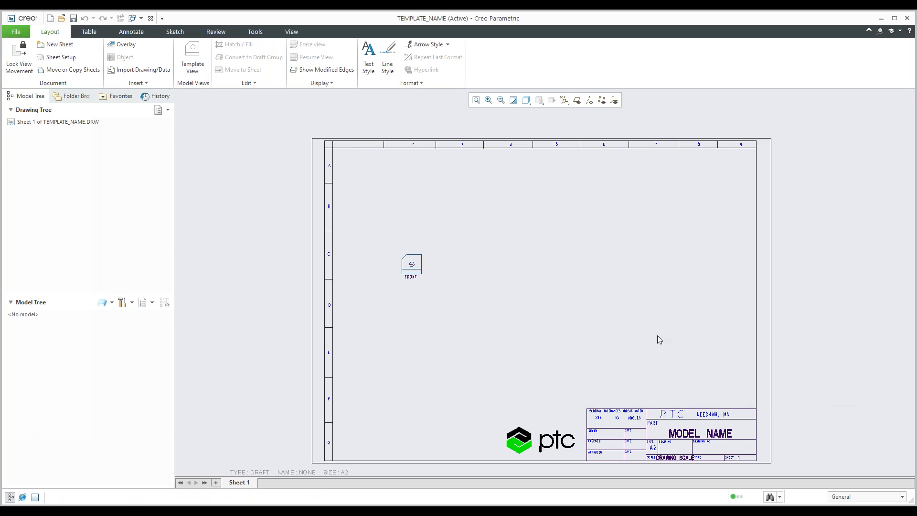
- Save the TEMPLATE_NAME drawing in the Drawing_template folder
scroll(508, 305, down, 2)
scroll(509, 305, down, 1)
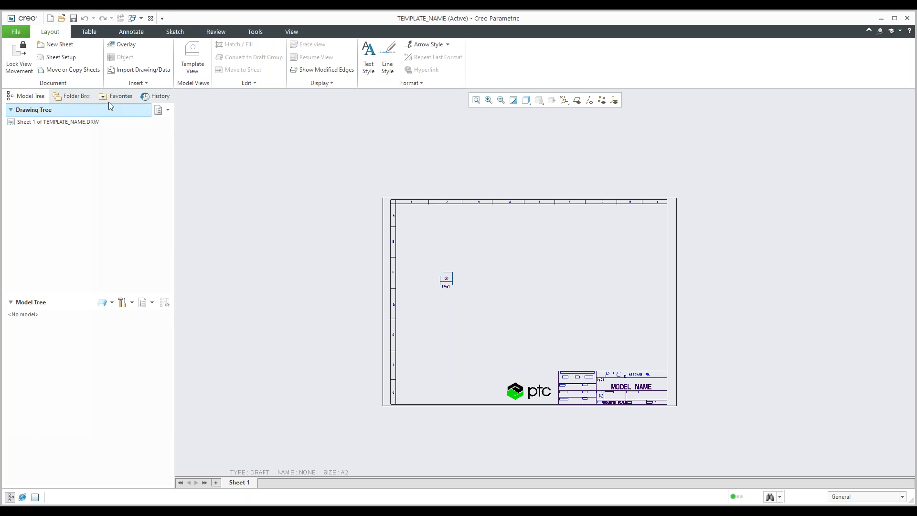
click(74, 19)
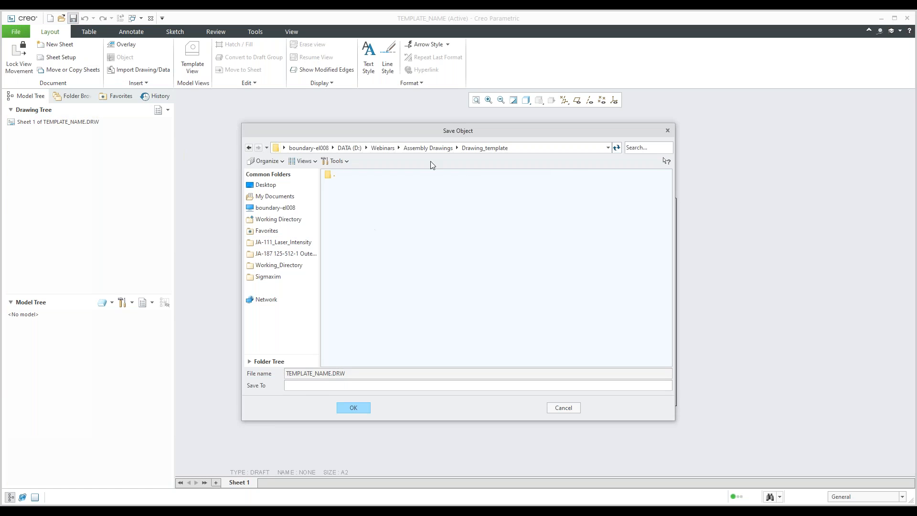
click(354, 408)
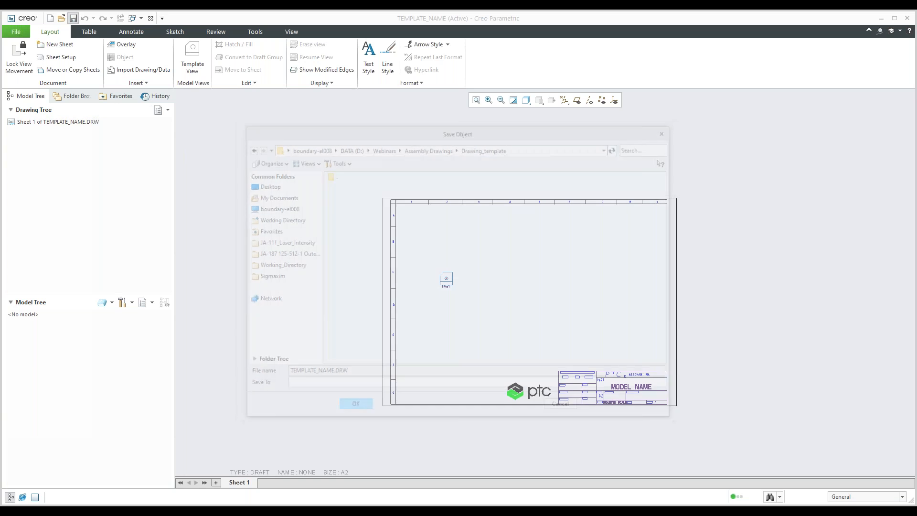
scroll(603, 385, up, 3)
scroll(603, 385, down, 2)
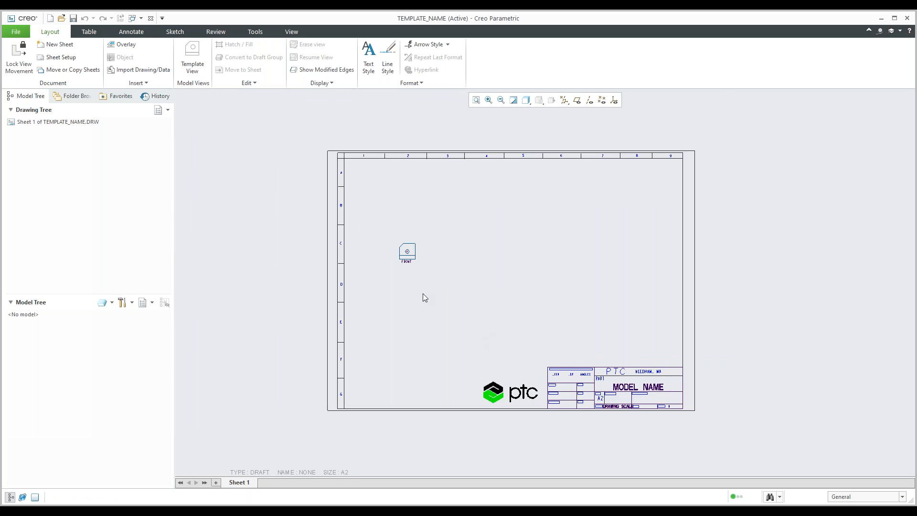
- Switch to the FUEL_TANK.DRW window and open its model FUEL_TANK.PRT in its own window
click(141, 19)
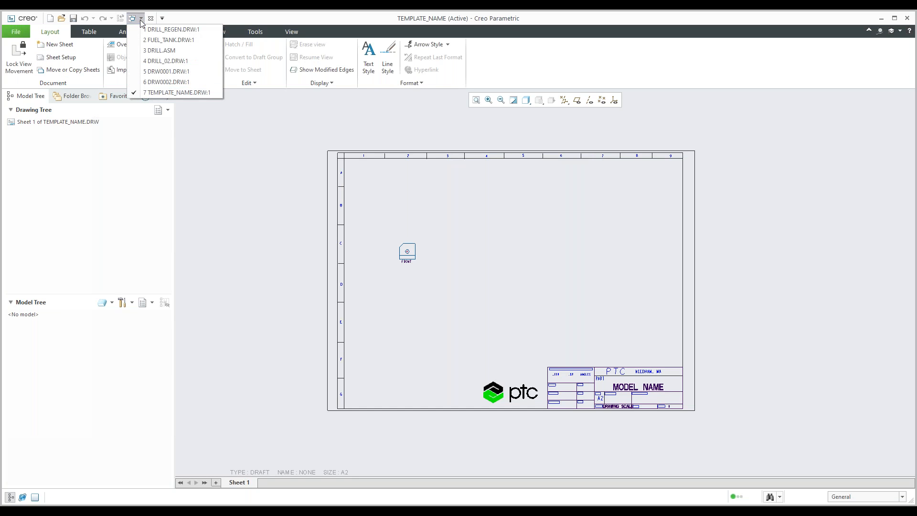
click(165, 42)
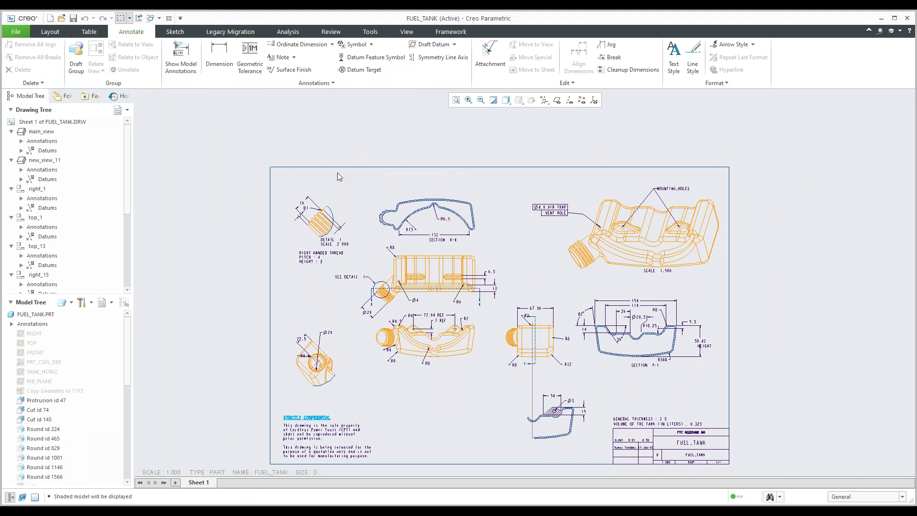
click(35, 315)
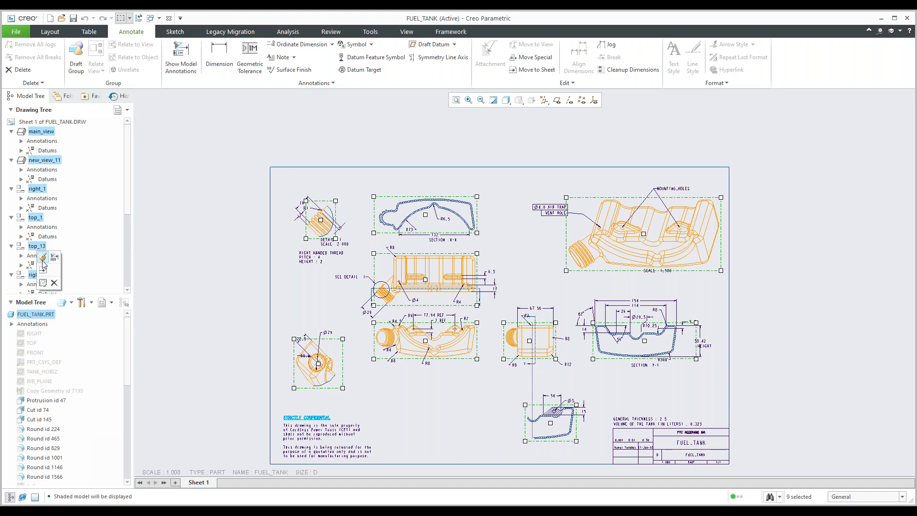
right_click(36, 316)
click(78, 319)
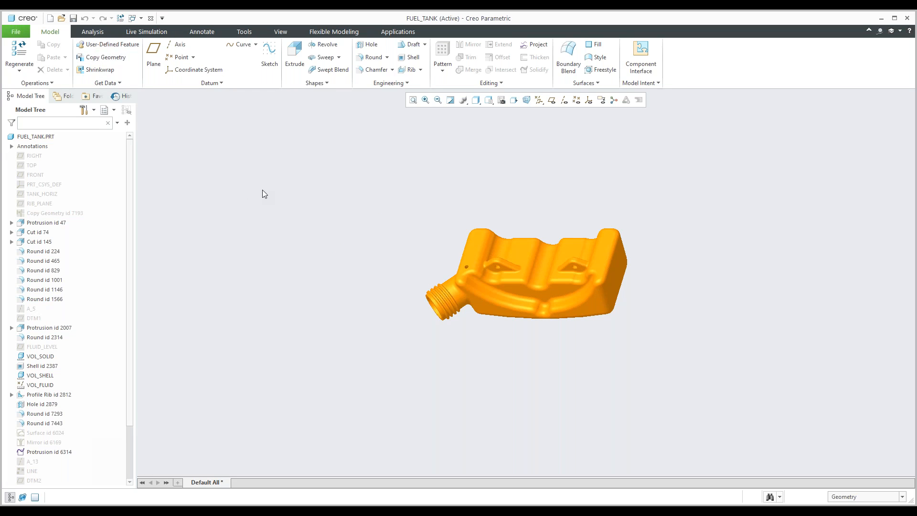
- Check the fuel tank part's saved orientations in the View Manager for one matching the template's FRONT orientation
click(281, 31)
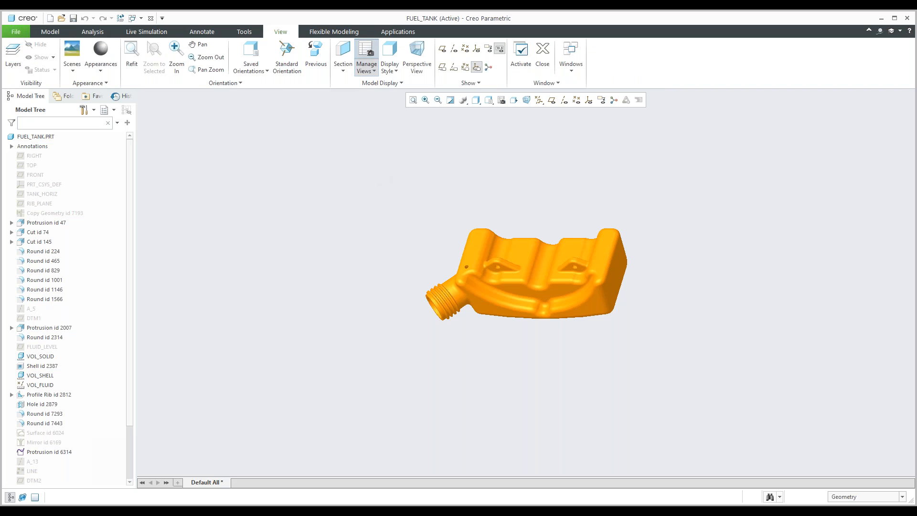
click(366, 50)
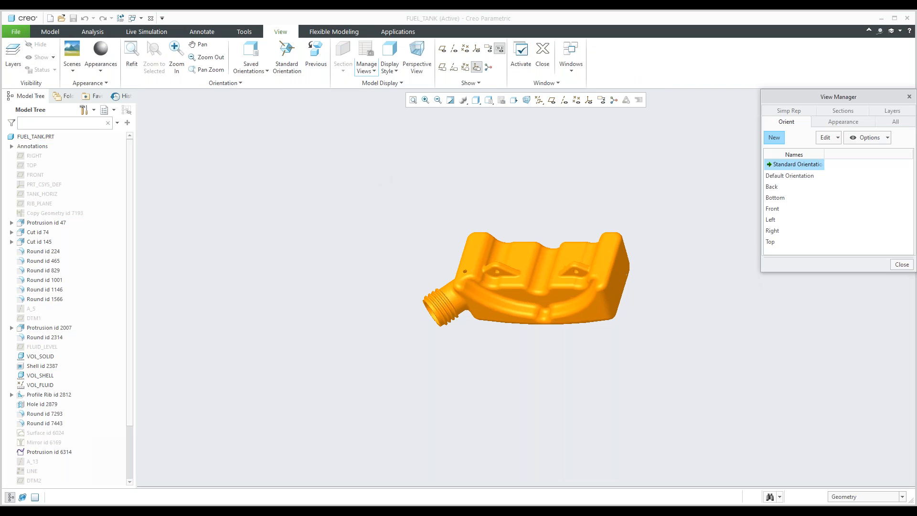
click(774, 210)
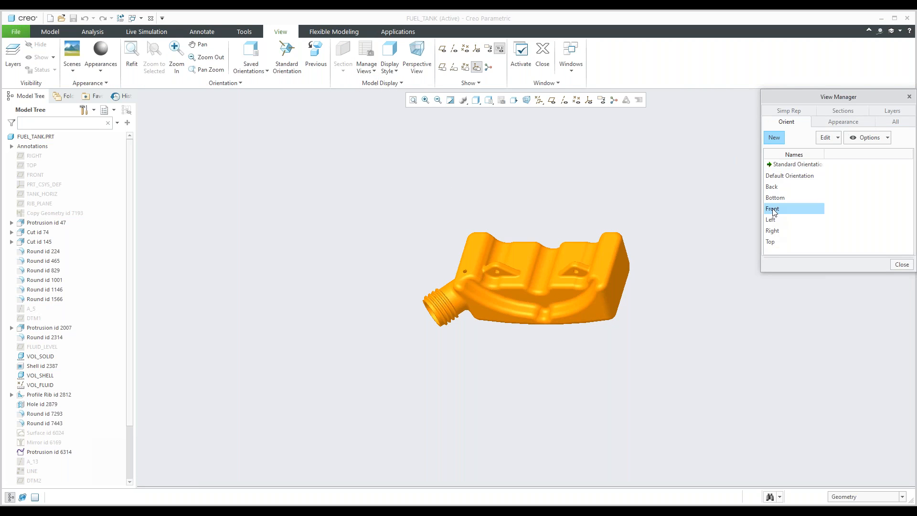
click(902, 264)
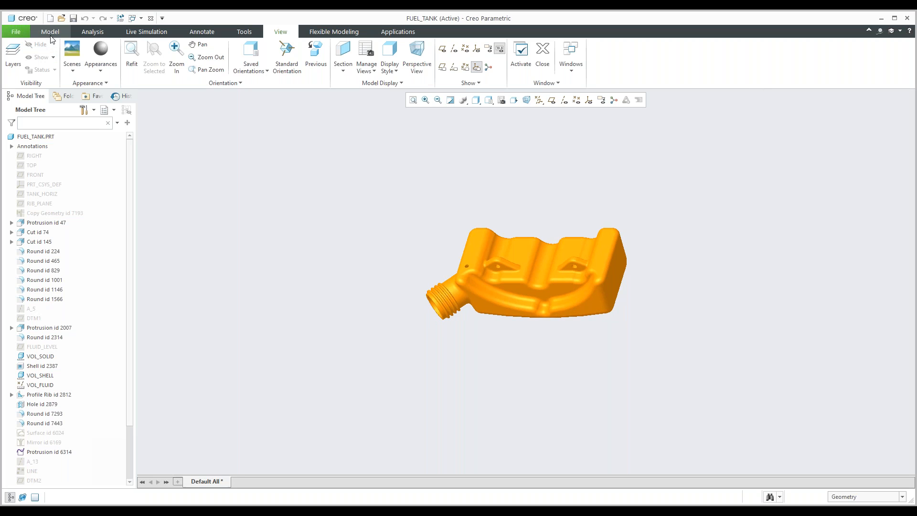
- Start a new drawing named drw0003 for the fuel tank part without the default template
click(50, 19)
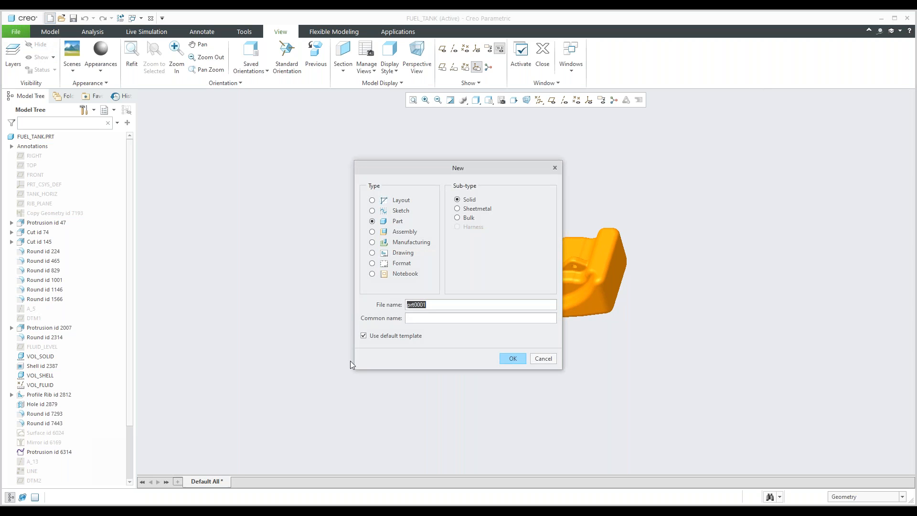
click(402, 252)
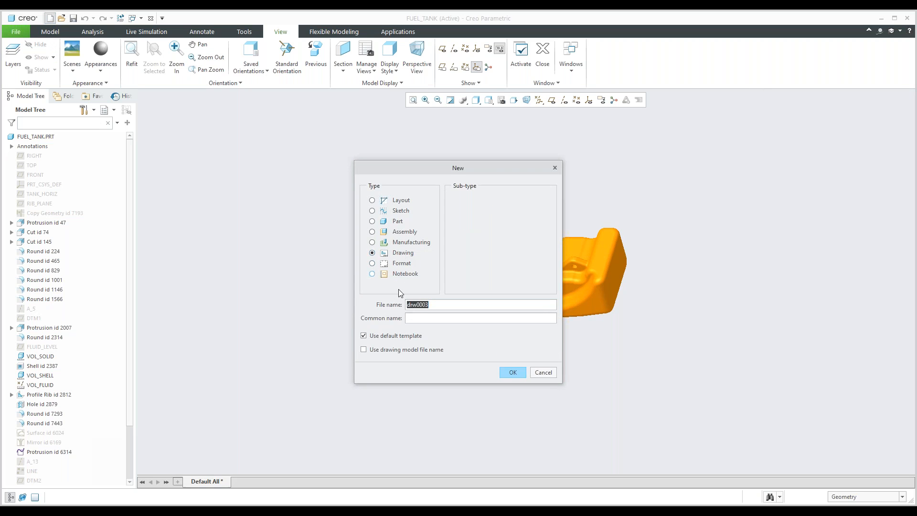
click(391, 336)
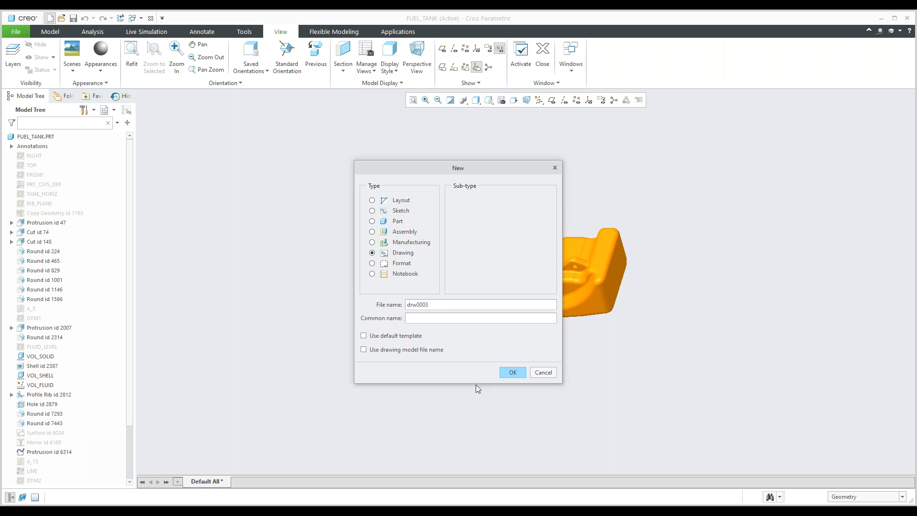
click(511, 373)
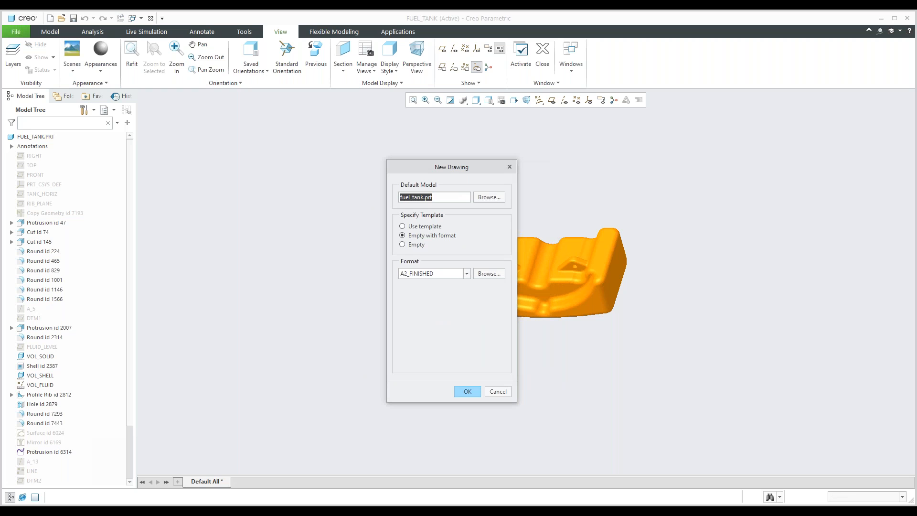
- Create the drawing of fuel_tank.prt with the Use template option and template_name.drw from the Drawing_template folder
click(415, 227)
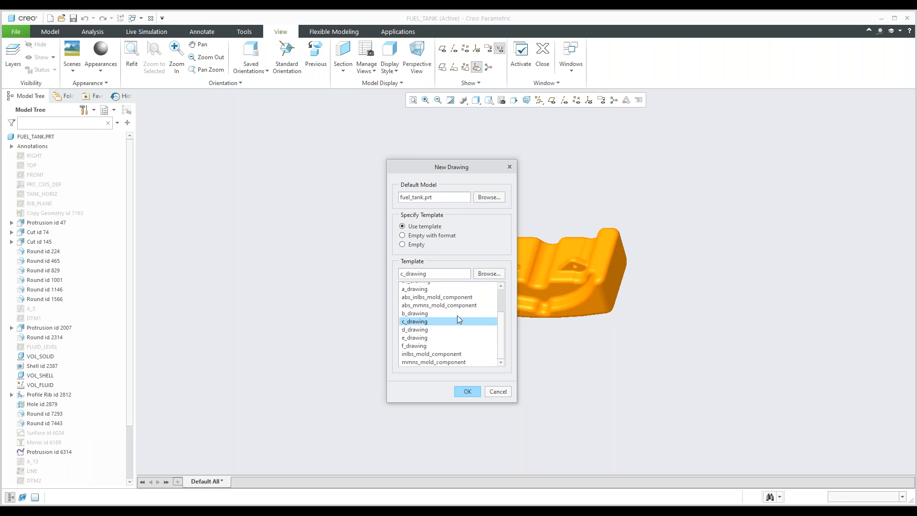
scroll(442, 324, up, 2)
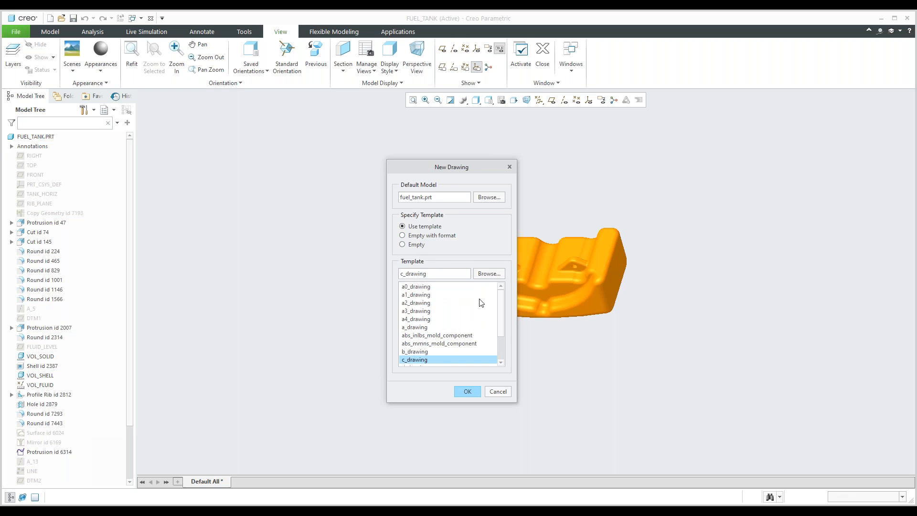
click(489, 273)
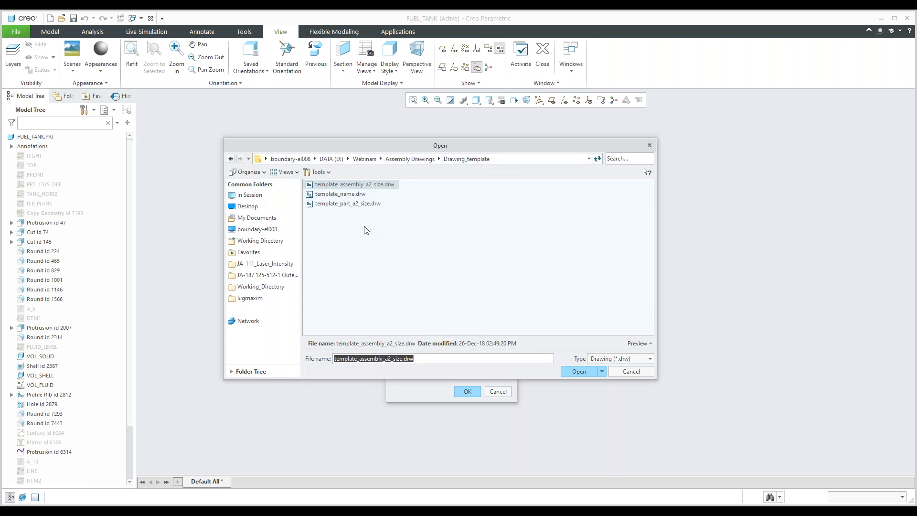
click(353, 195)
click(579, 371)
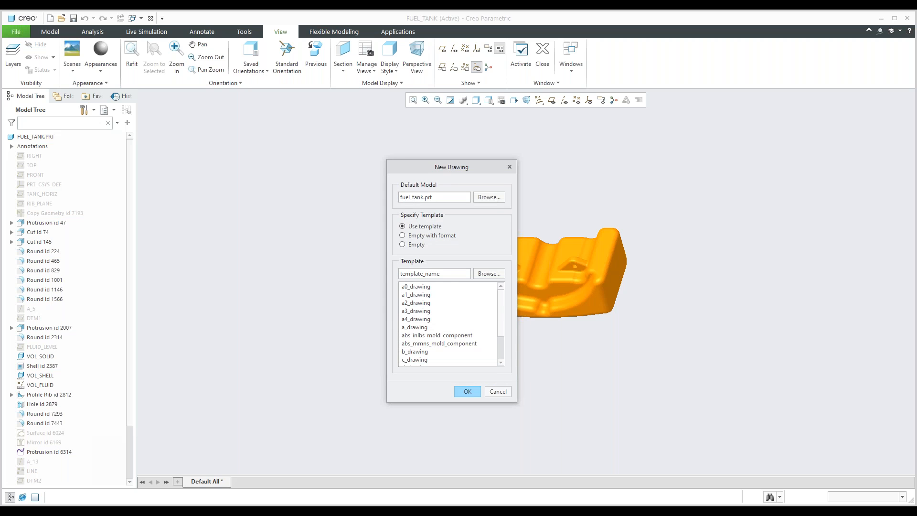
click(467, 392)
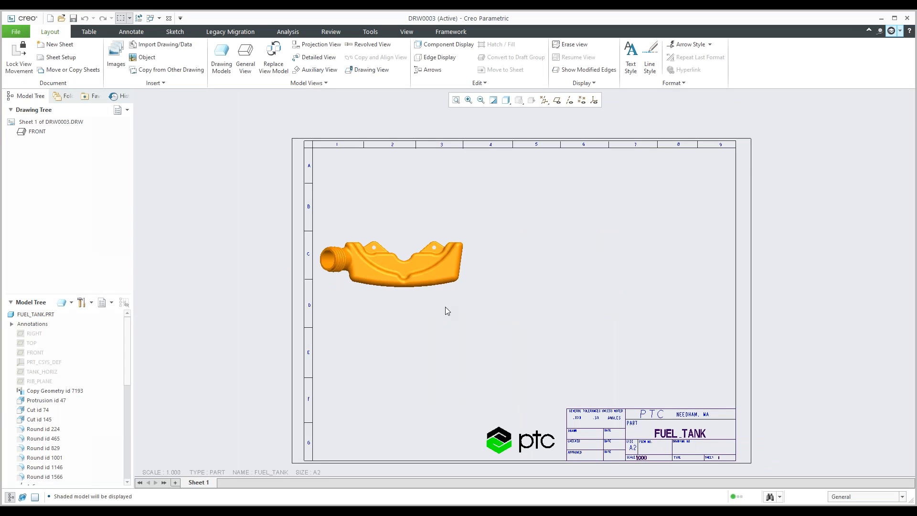
- Move the FRONT view slightly to the right on the sheet, away from the border
click(388, 261)
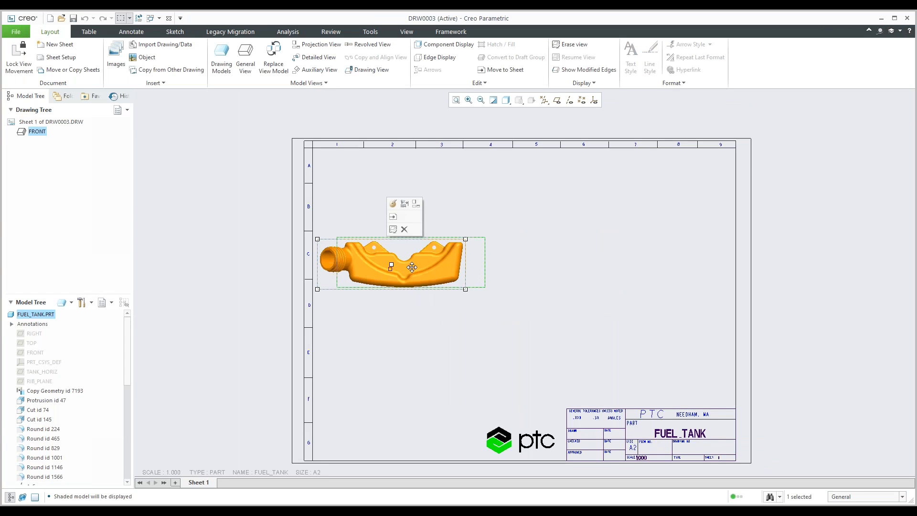
drag(412, 267, 434, 265)
click(459, 226)
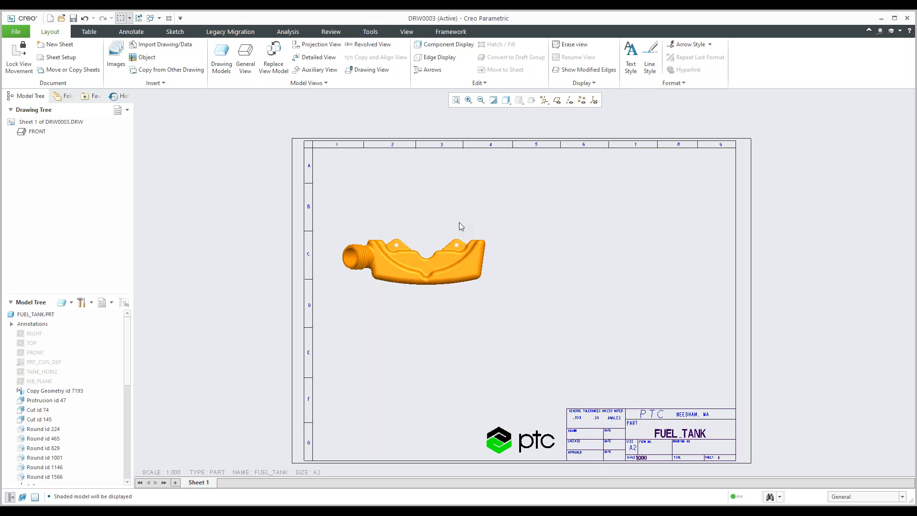
- Set the FRONT view's display style to Wireframe in its view properties and apply it
click(428, 275)
click(419, 257)
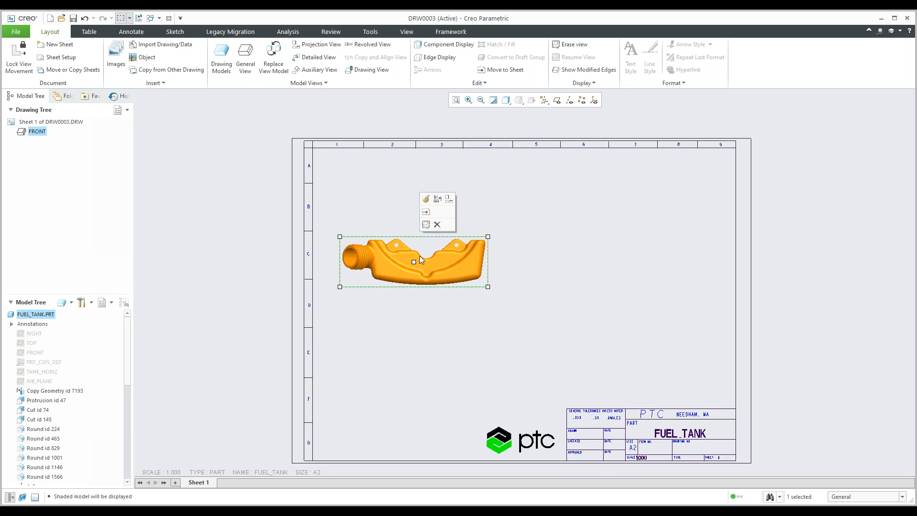
right_click(420, 258)
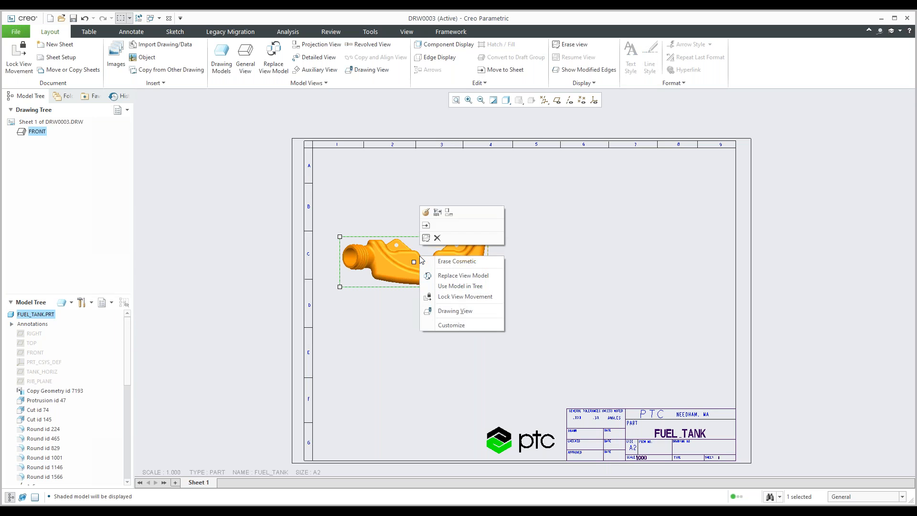
click(426, 211)
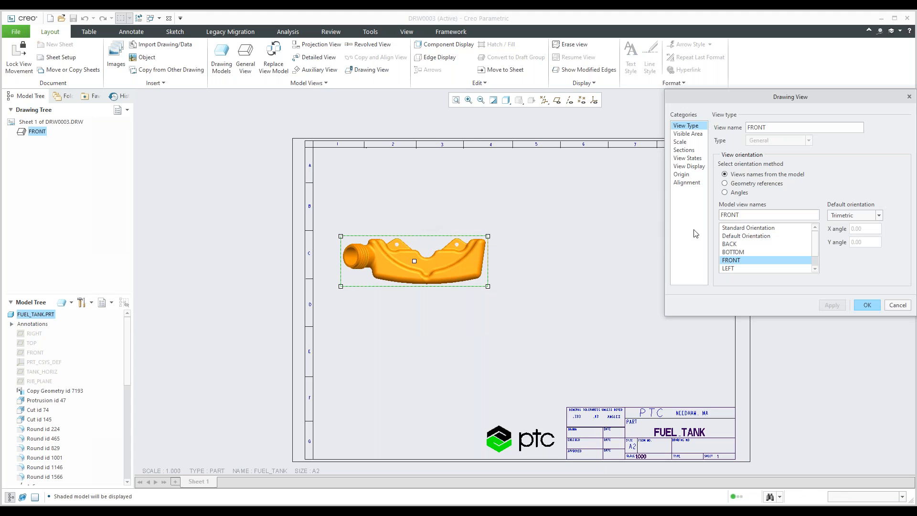
click(692, 168)
click(770, 138)
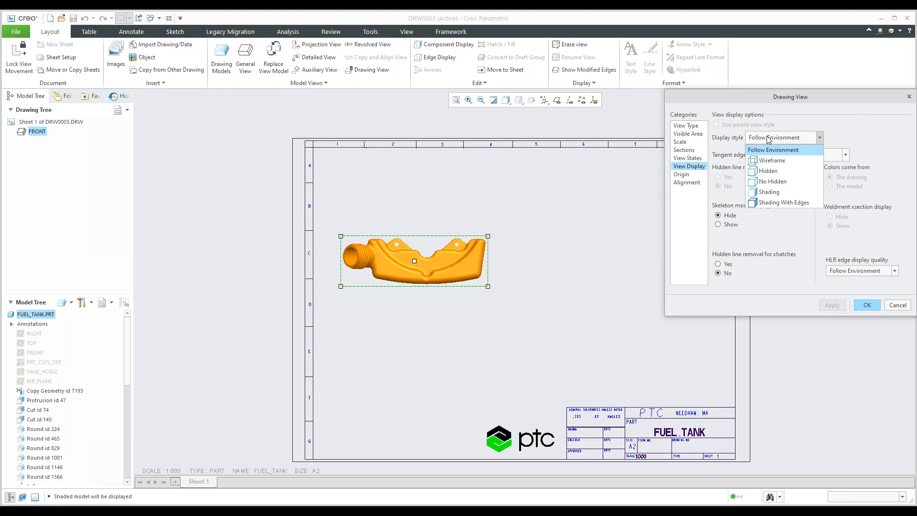
click(774, 160)
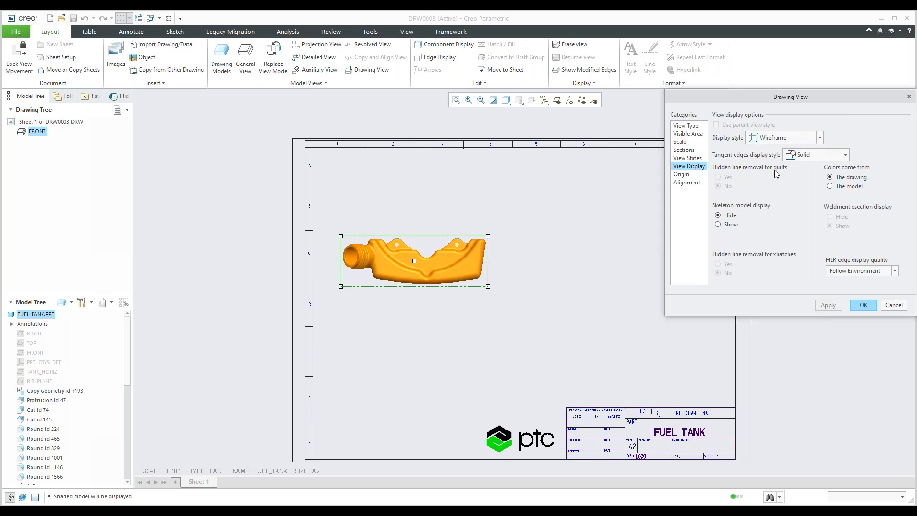
click(829, 306)
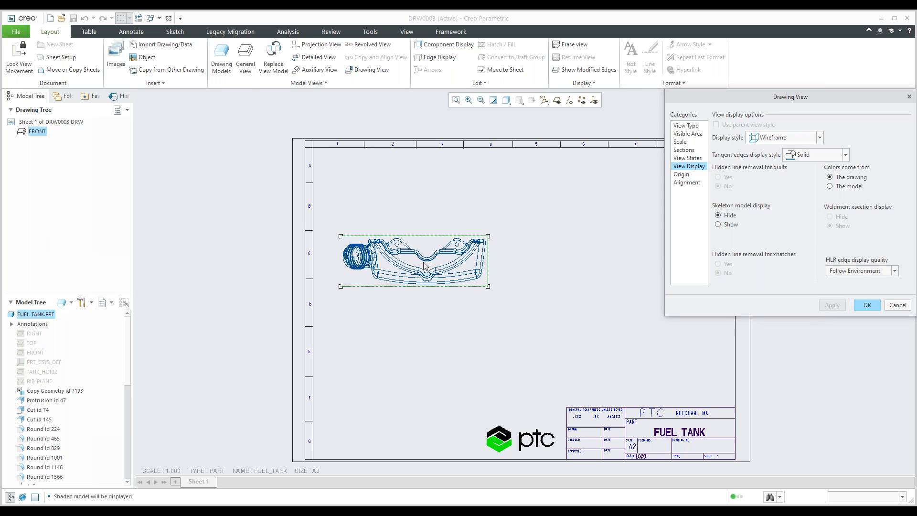
- Set the FRONT view's tangent edges display style to None and apply it
scroll(424, 265, down, 5)
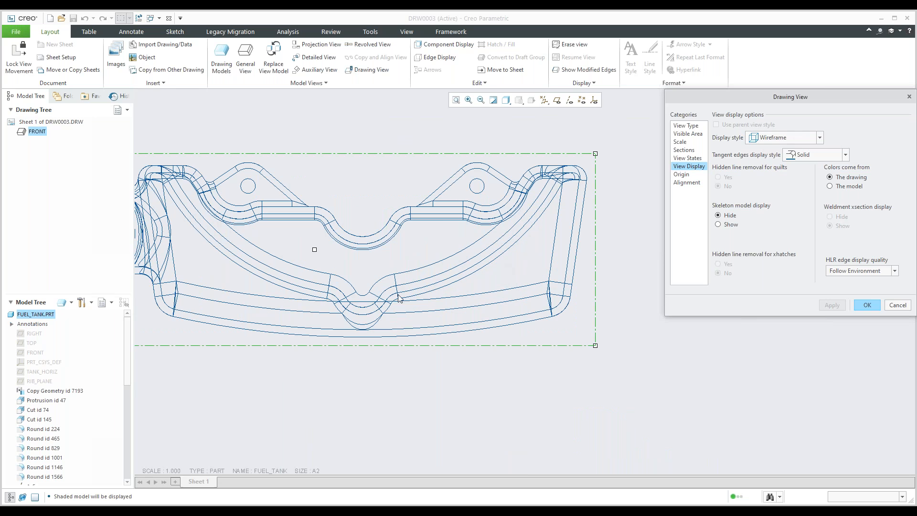
click(803, 156)
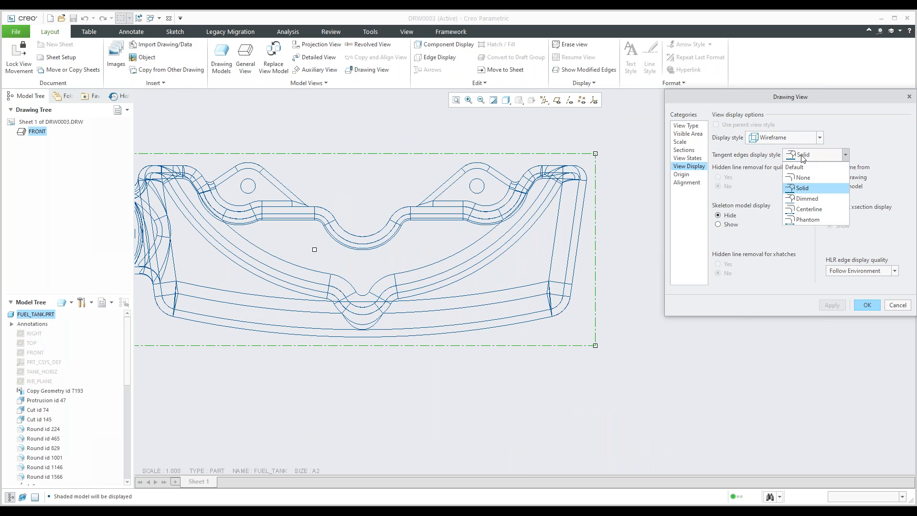
click(804, 179)
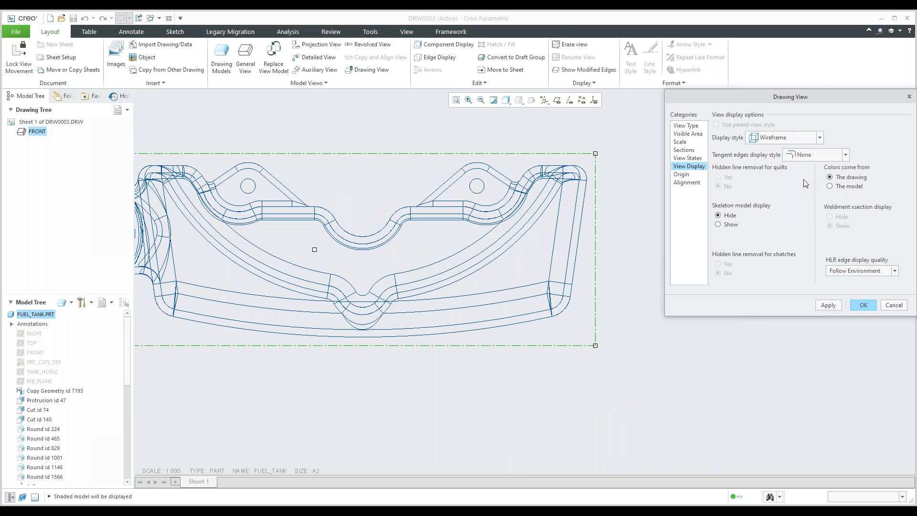
click(829, 305)
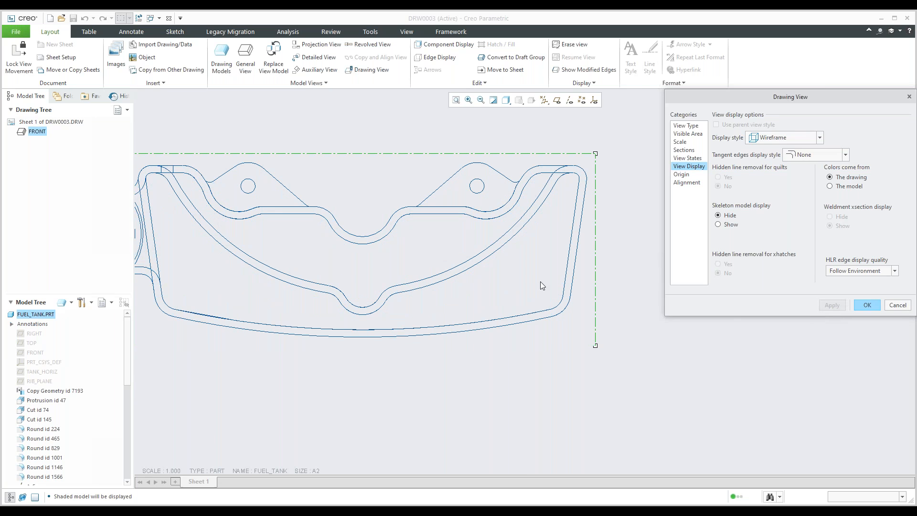
- Review the display style options for the FRONT view and close its view properties without changes
scroll(572, 307, up, 2)
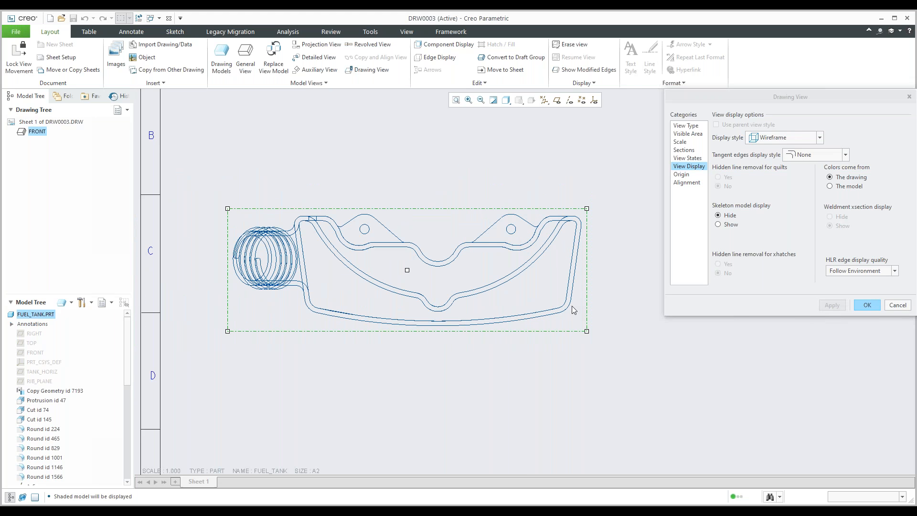
click(783, 139)
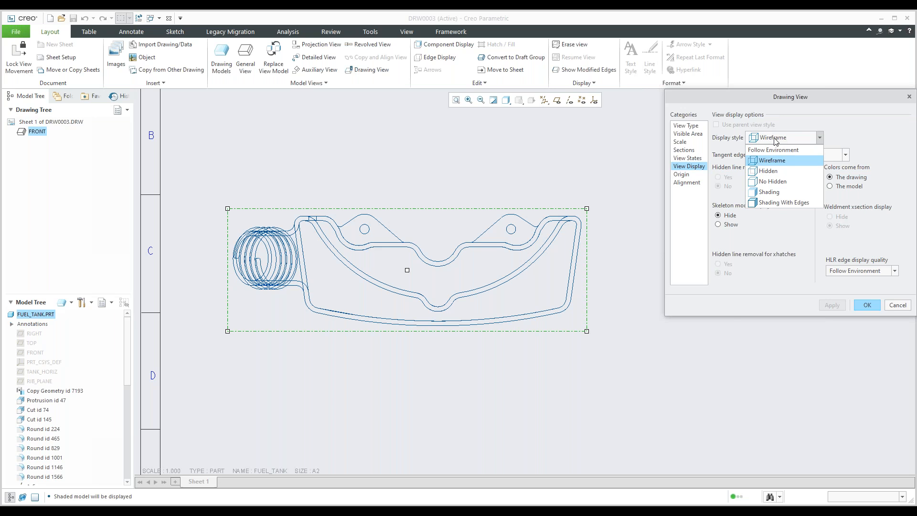
click(774, 138)
click(898, 306)
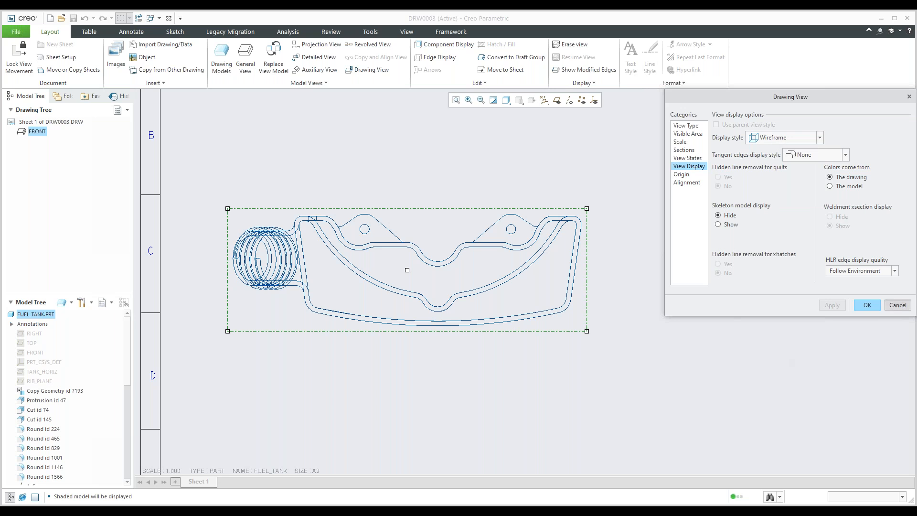
- Switch to the DRILL_REGEN.DRW drawing window and bring its whole sheet into view
click(160, 20)
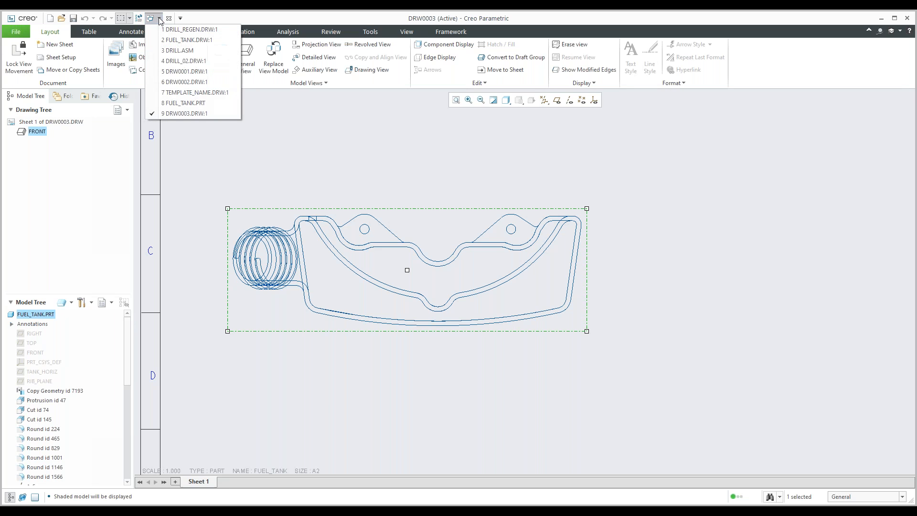
click(188, 32)
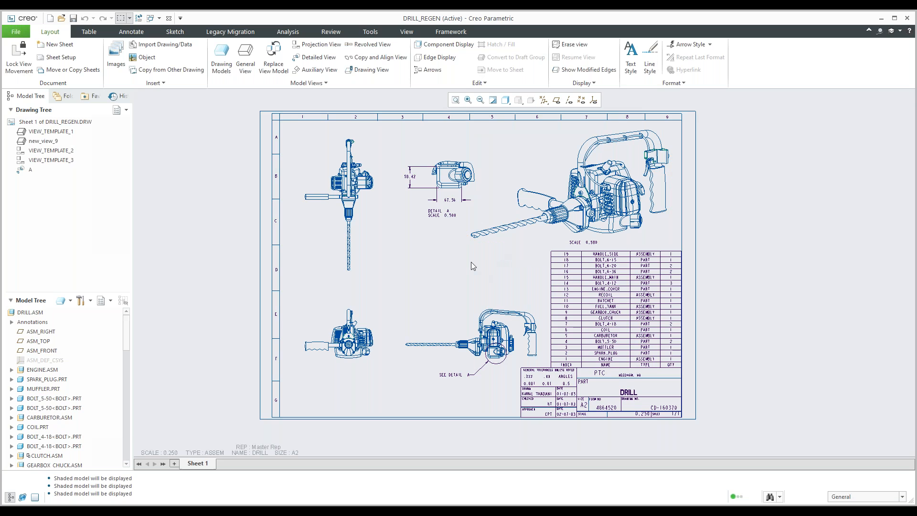
scroll(472, 262, up, 5)
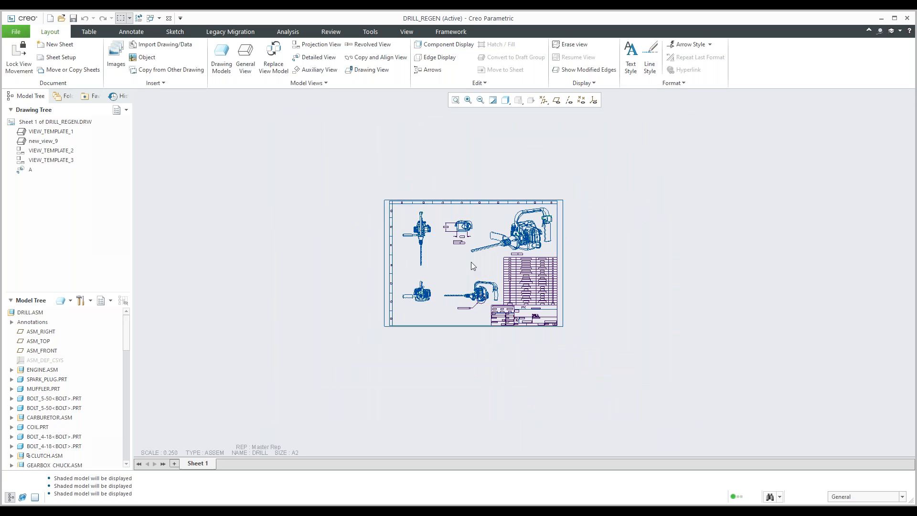
click(456, 101)
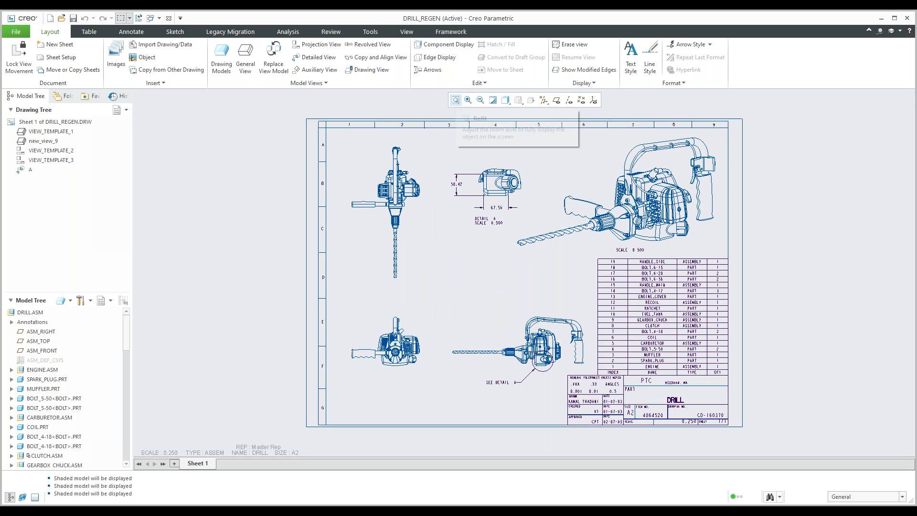
scroll(469, 254, up, 6)
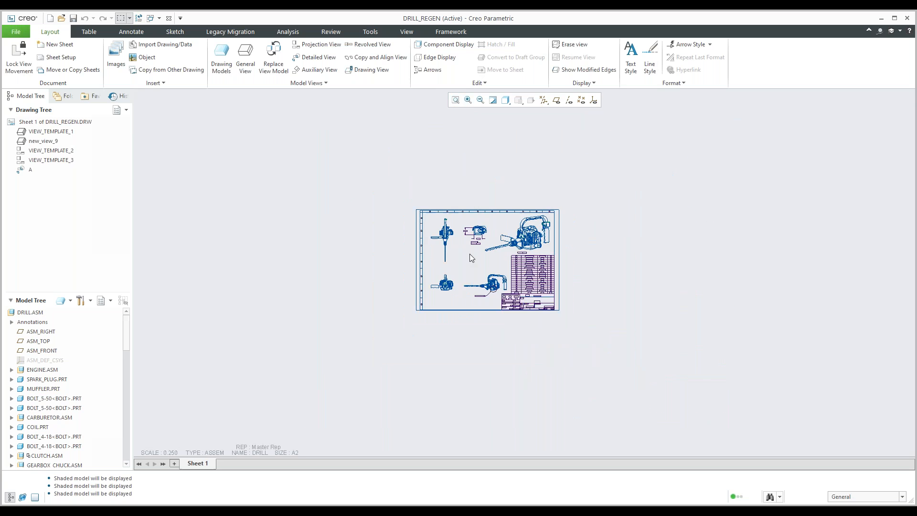
scroll(469, 254, down, 5)
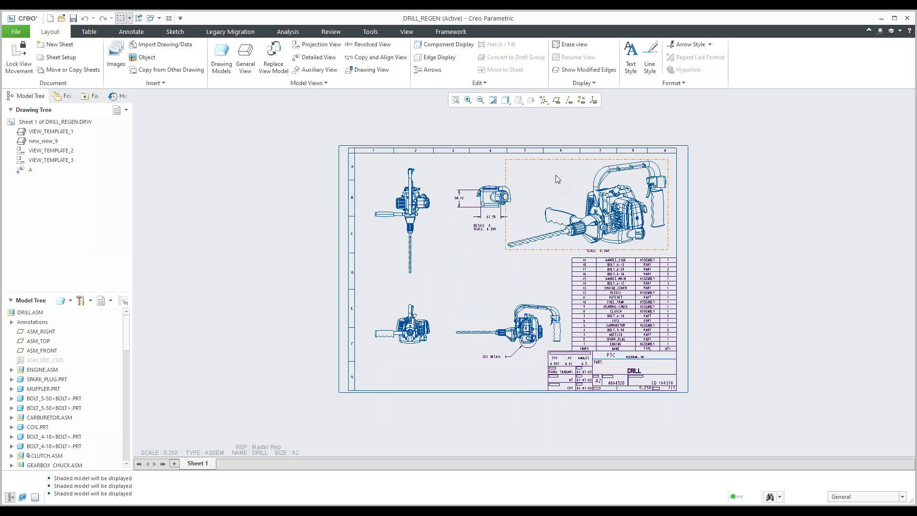
- Set the display style of all five drill views, including the isometric and detail views, to Wireframe and apply it
click(643, 174)
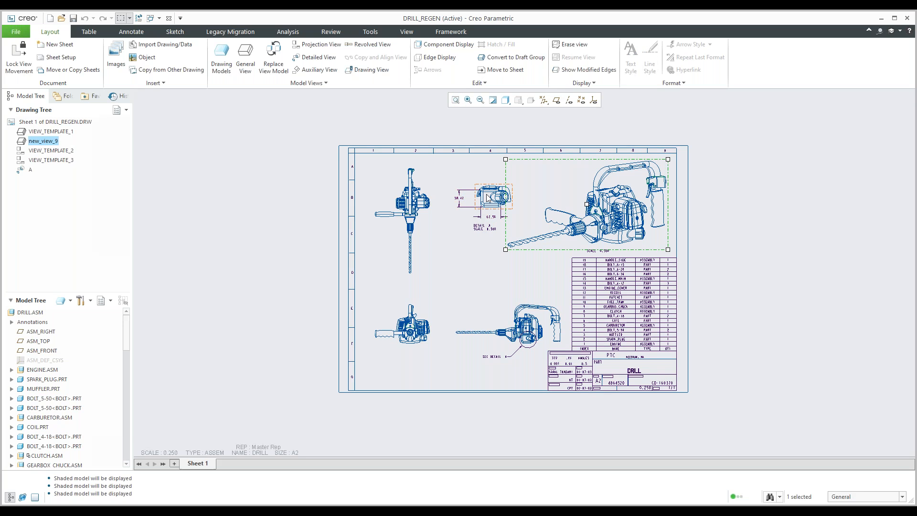
ctrl+click(488, 198)
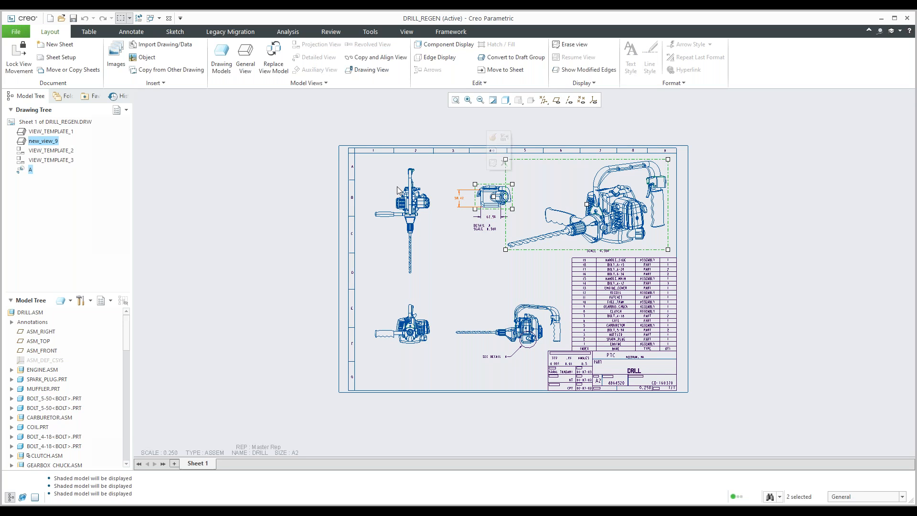
scroll(397, 186, up, 2)
ctrl+click(417, 287)
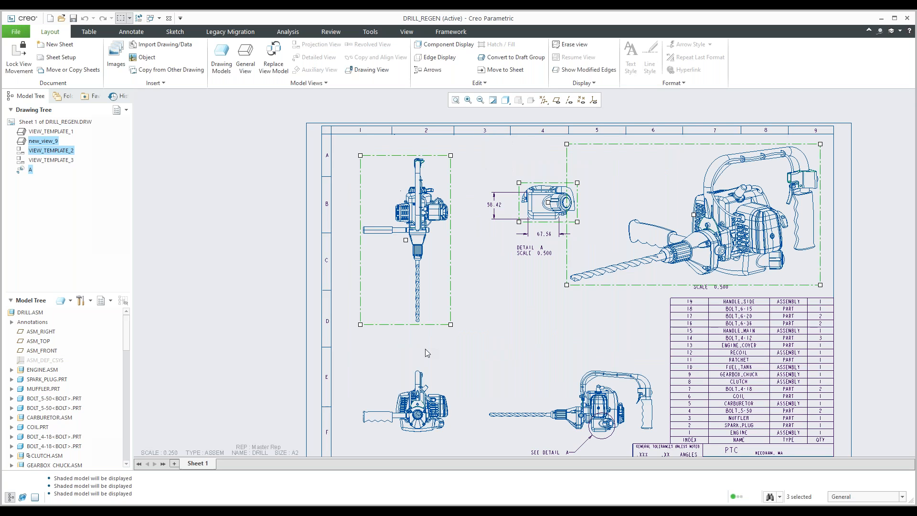
ctrl+click(436, 386)
ctrl+click(564, 382)
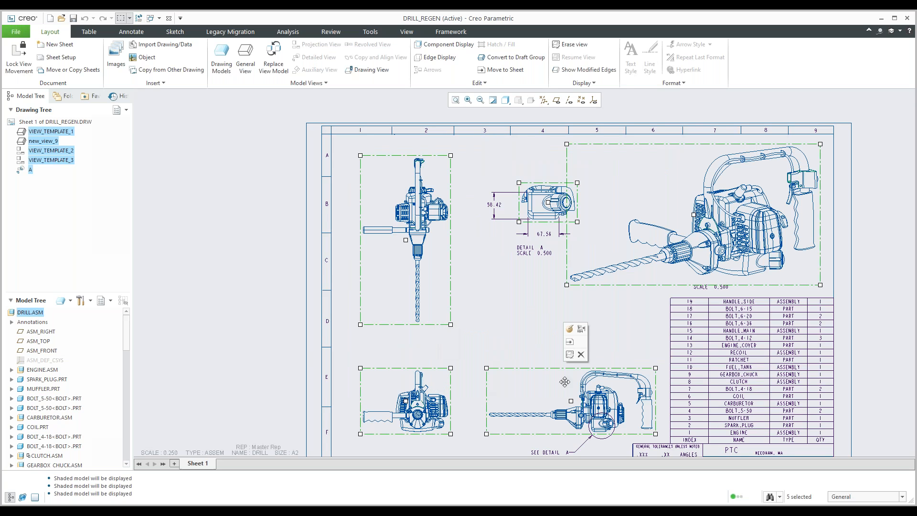
click(569, 332)
click(784, 138)
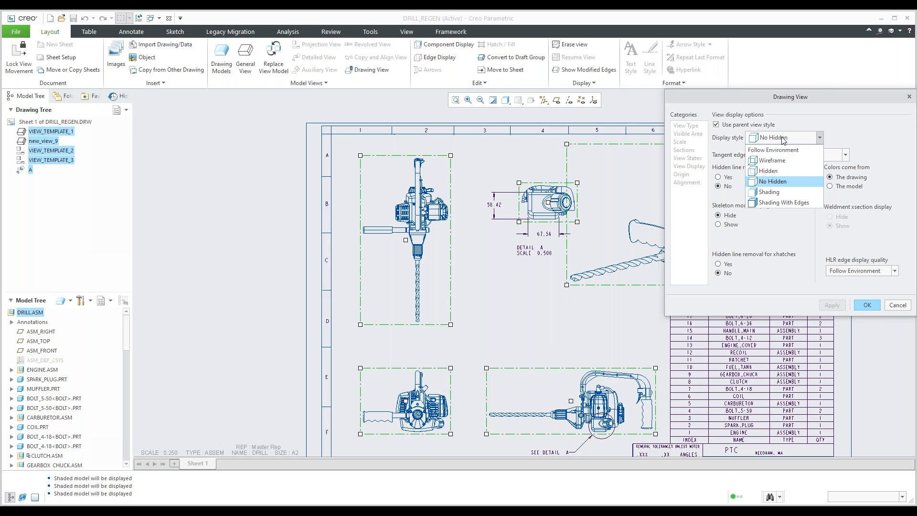
click(772, 160)
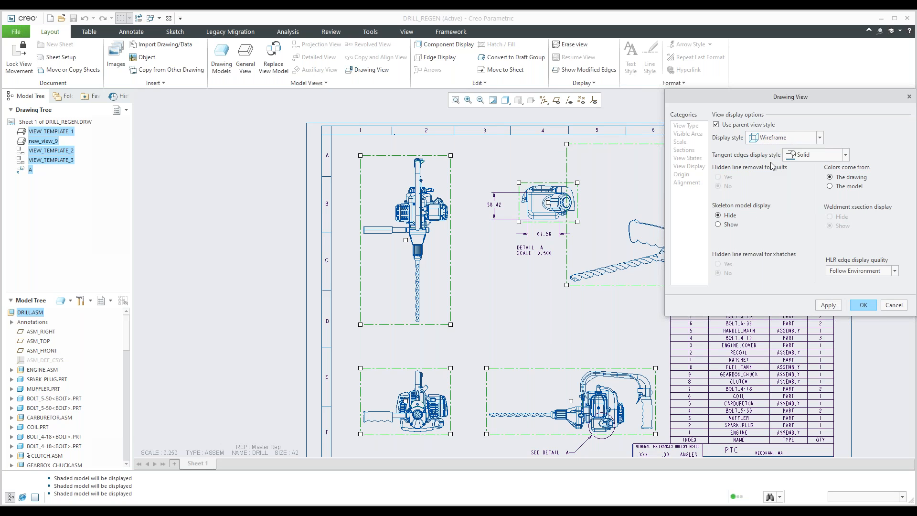
click(828, 305)
click(863, 305)
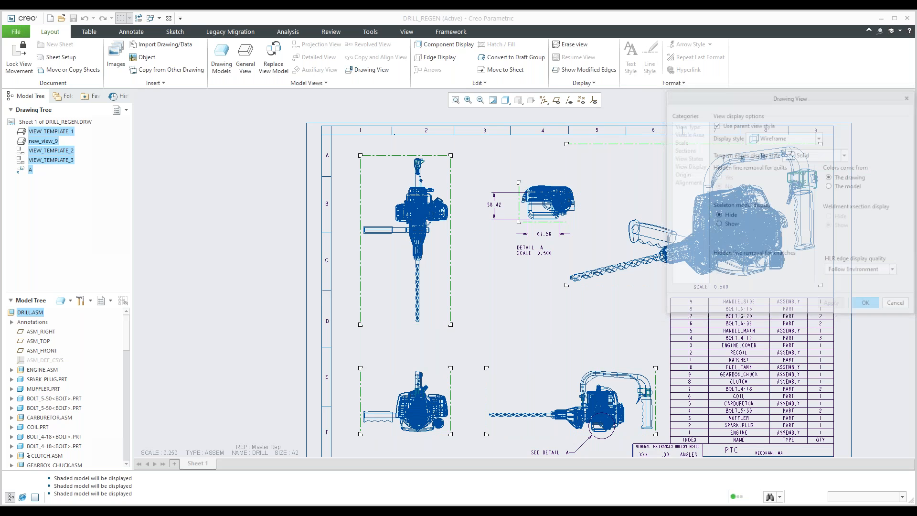
- Examine how the drill views look in Wireframe, inspecting the engine area of the large isometric view up close
scroll(600, 254, down, 5)
scroll(600, 254, up, 5)
scroll(601, 253, down, 2)
scroll(602, 251, up, 2)
scroll(603, 251, down, 1)
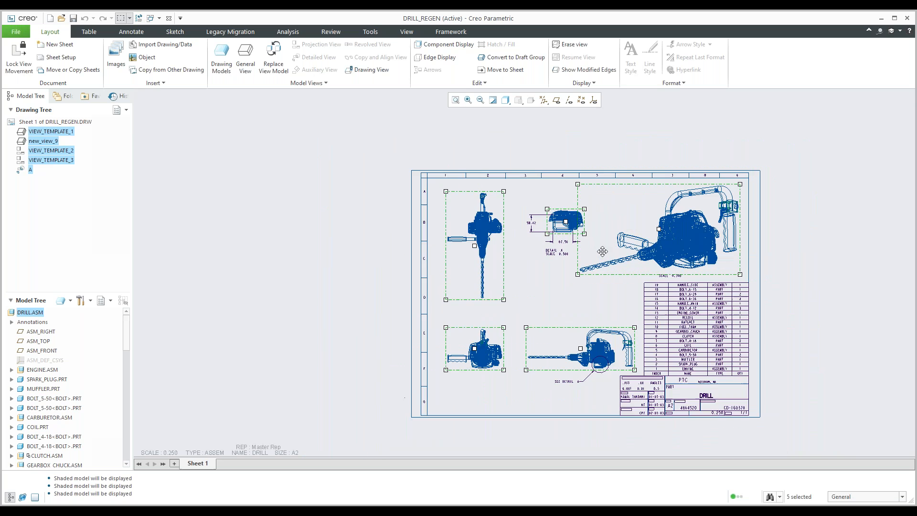
middle_drag(603, 252, 498, 247)
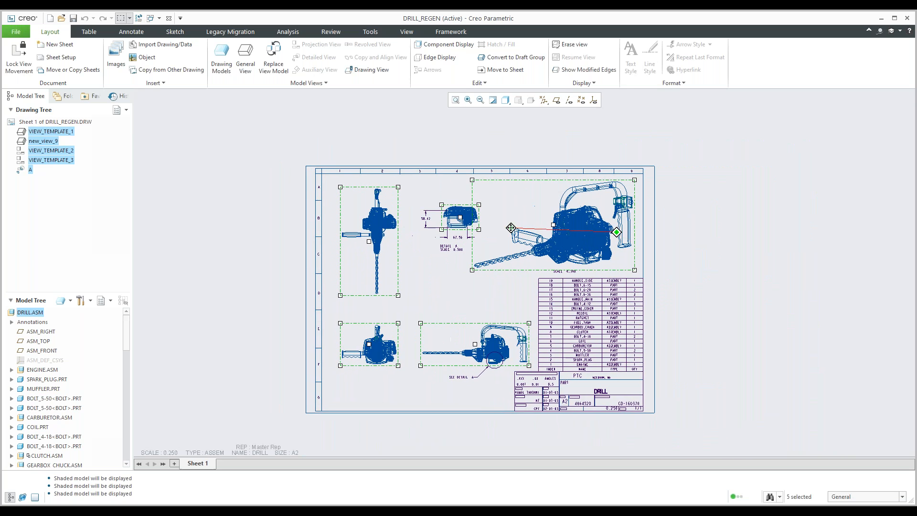
scroll(516, 228, up, 1)
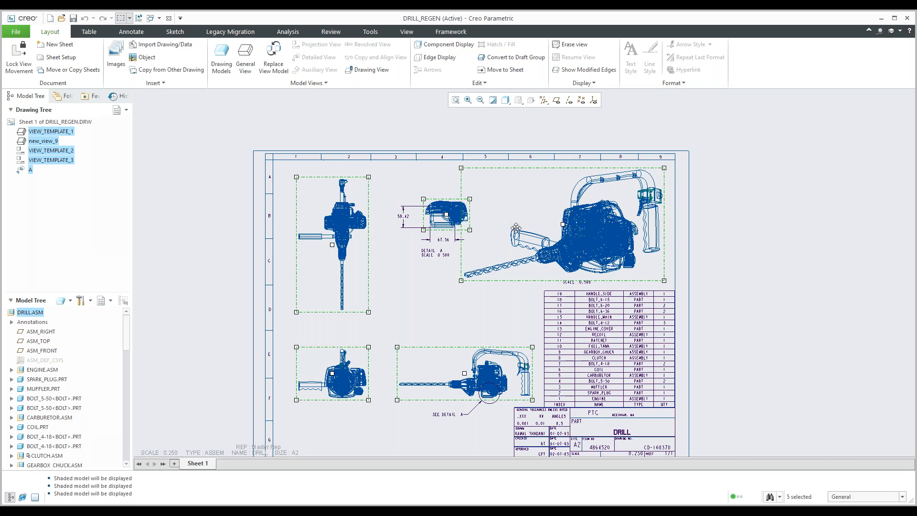
scroll(579, 242, up, 2)
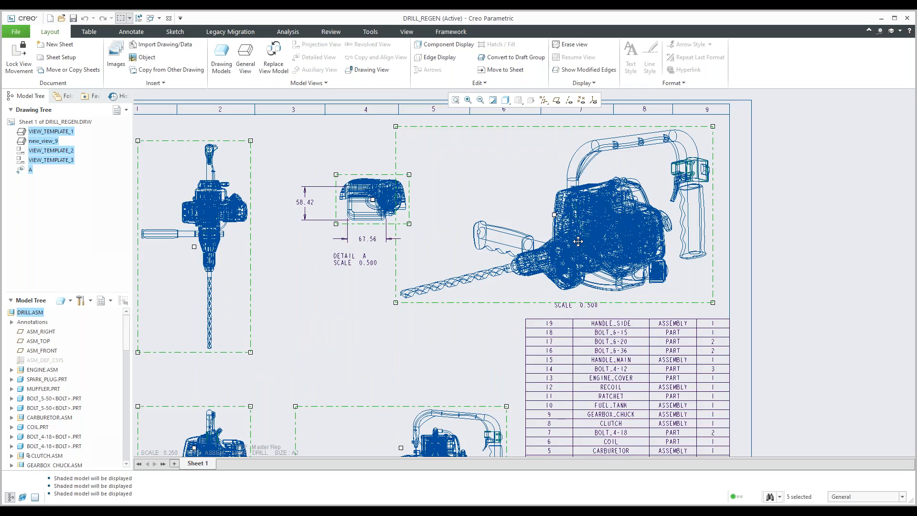
scroll(645, 253, down, 2)
scroll(672, 299, up, 10)
scroll(626, 273, up, 4)
scroll(611, 290, down, 2)
middle_drag(608, 293, 665, 293)
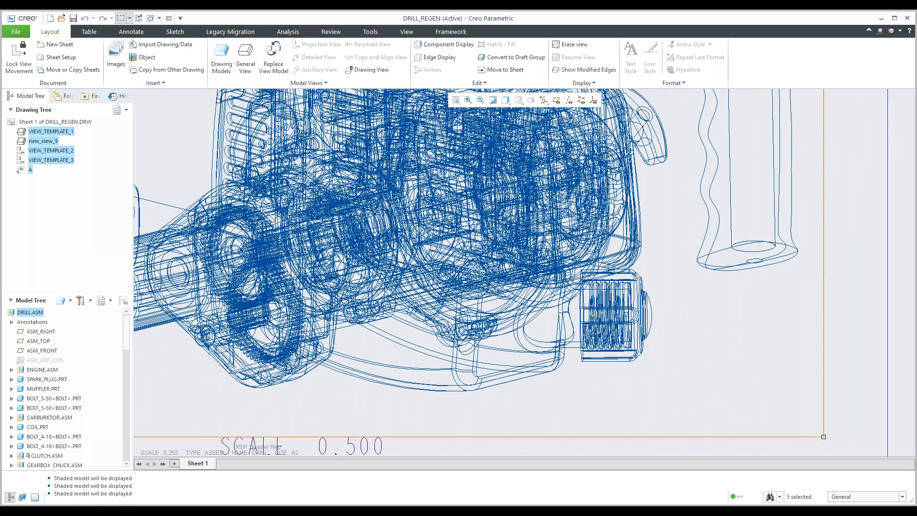
scroll(665, 293, down, 4)
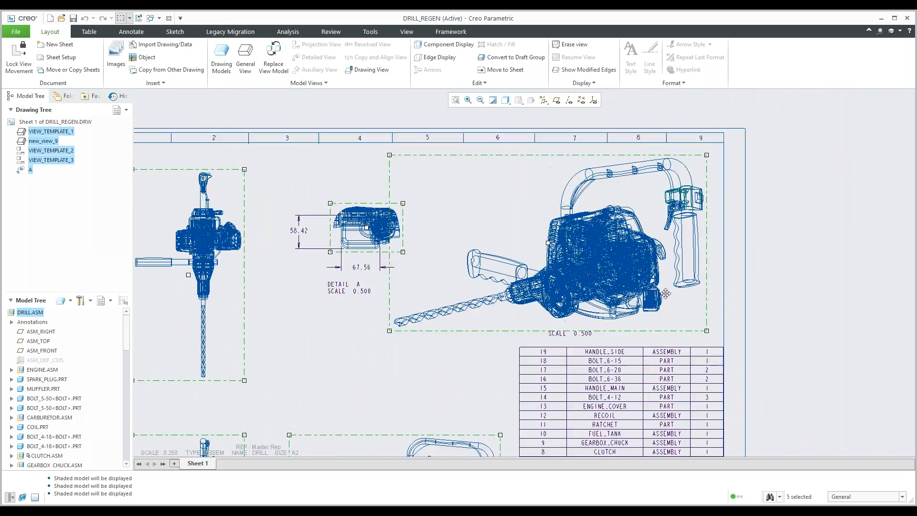
scroll(665, 293, down, 2)
- Set the display style of the five selected drill views to Hidden and apply it
right_click(574, 273)
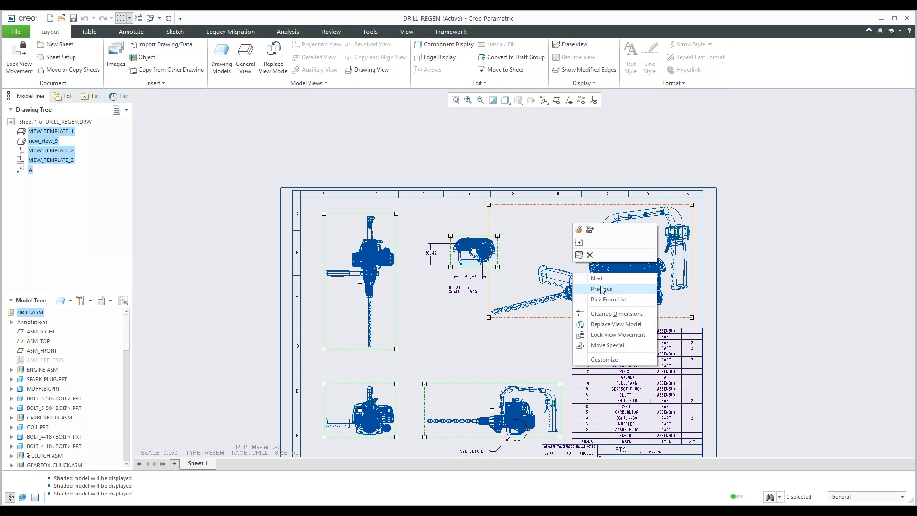
click(579, 242)
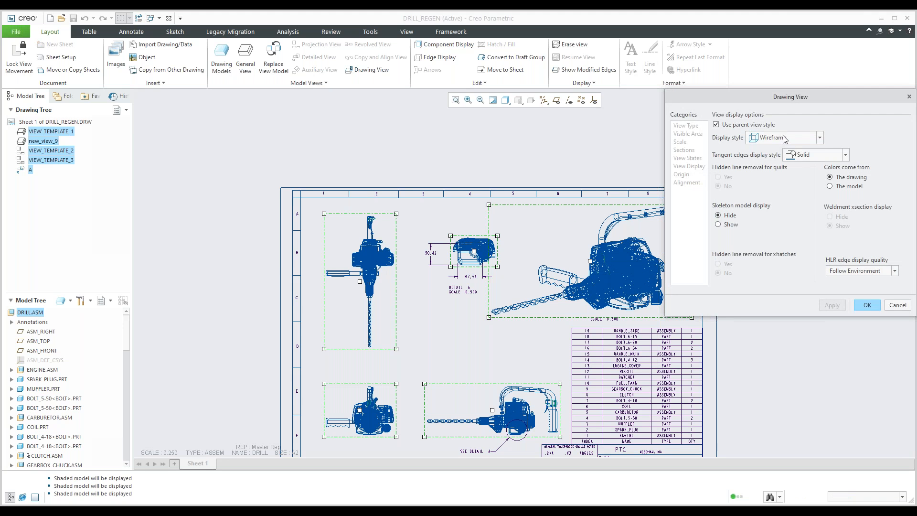
click(784, 138)
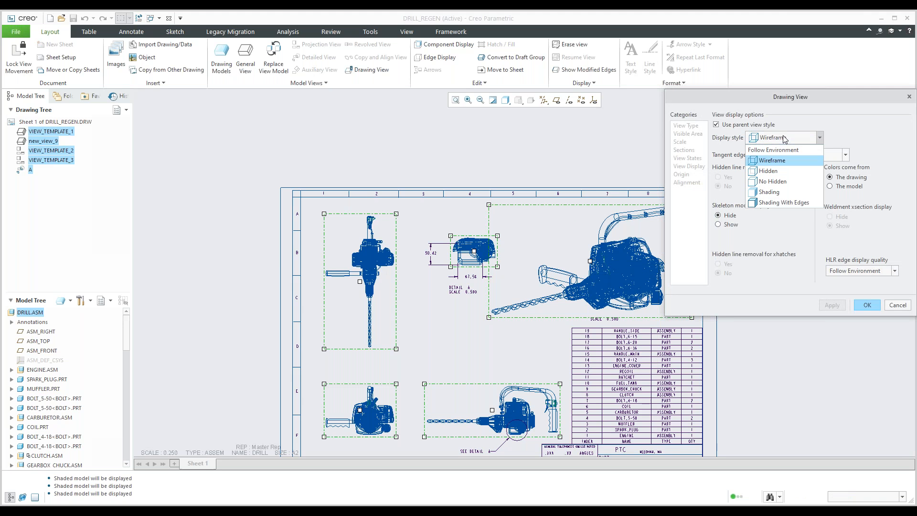
click(784, 171)
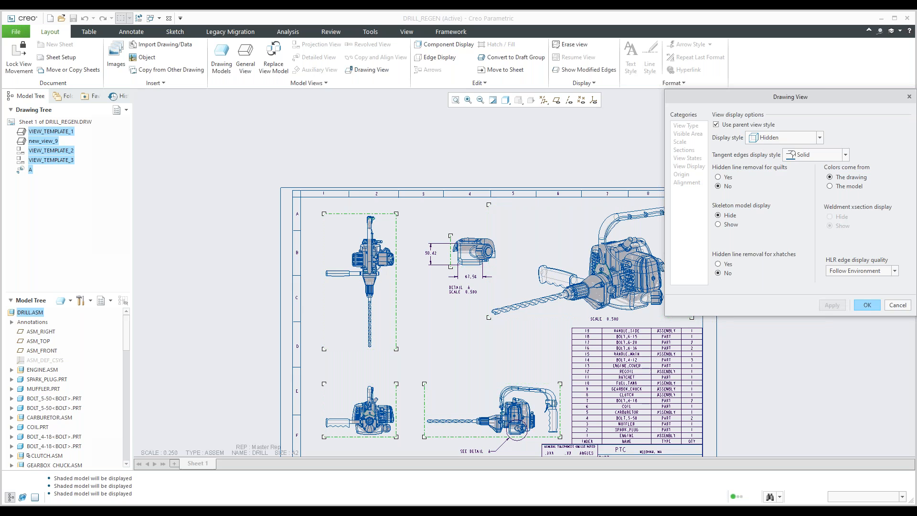
click(866, 305)
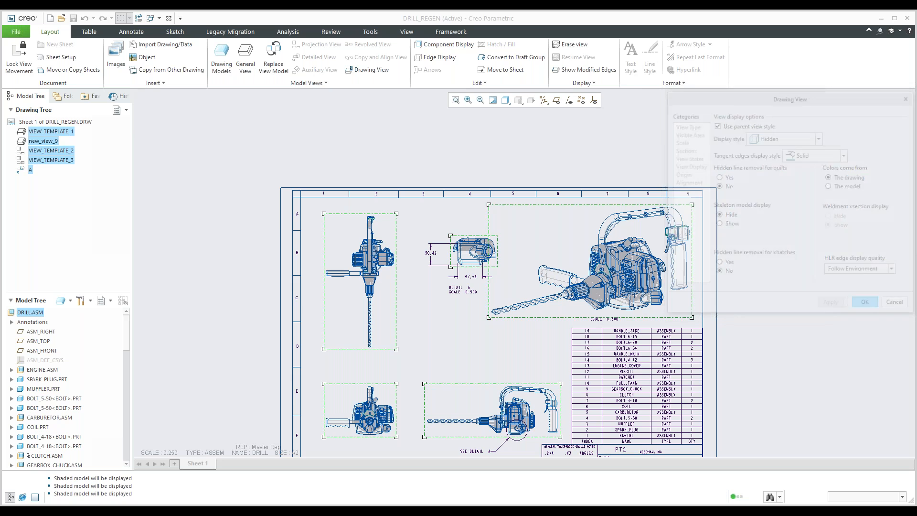
- Examine the hidden-line display of the drill's chuck, engine and housing in the large isometric view
scroll(573, 280, up, 5)
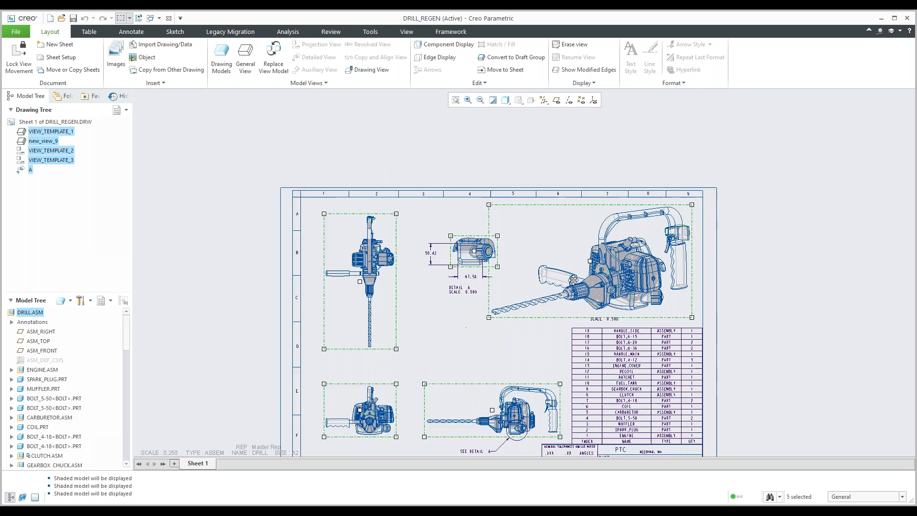
scroll(566, 260, up, 3)
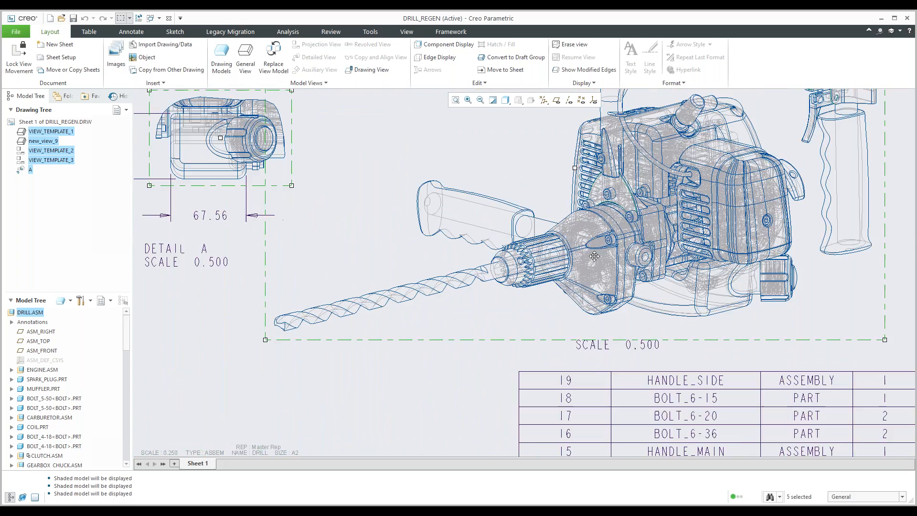
scroll(574, 263, up, 2)
scroll(573, 263, up, 1)
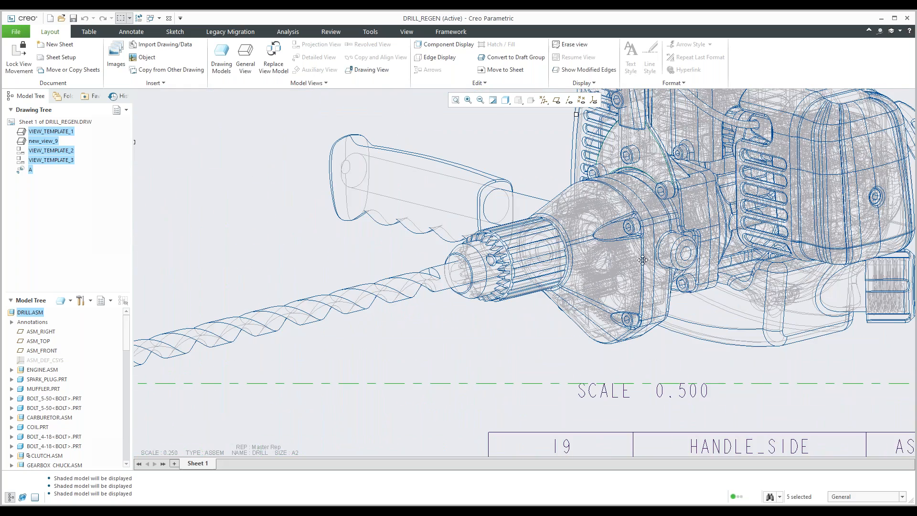
mouse_move(709, 252)
middle_down()
mouse_move(490, 302)
mouse_move(424, 332)
middle_up()
middle_drag(547, 242, 536, 304)
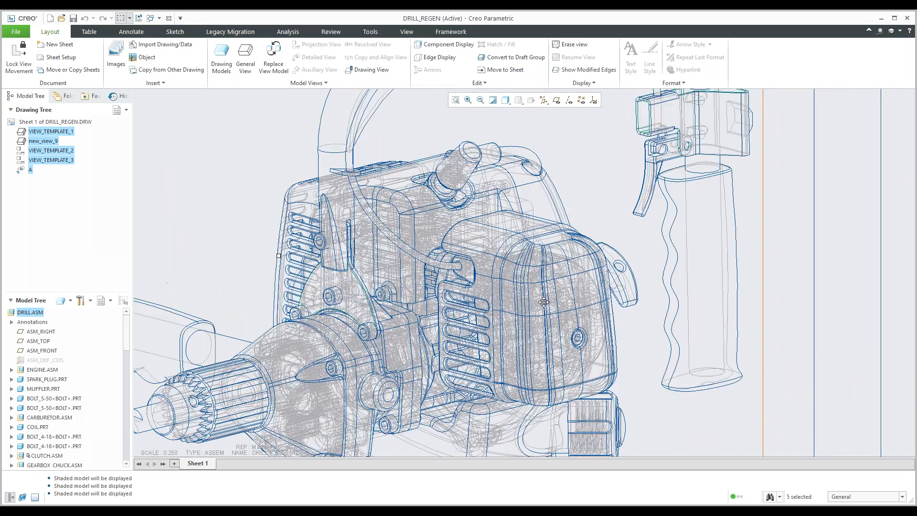
scroll(543, 302, up, 5)
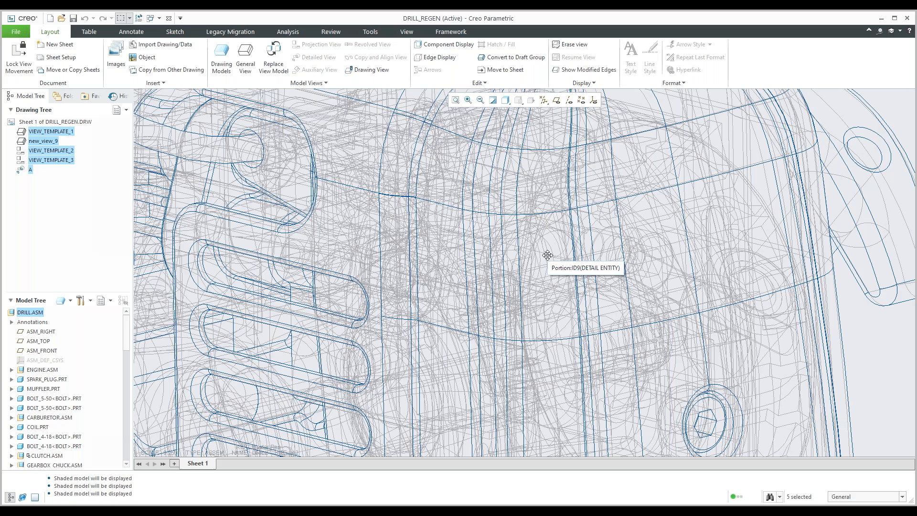
scroll(547, 255, up, 10)
scroll(464, 156, up, 3)
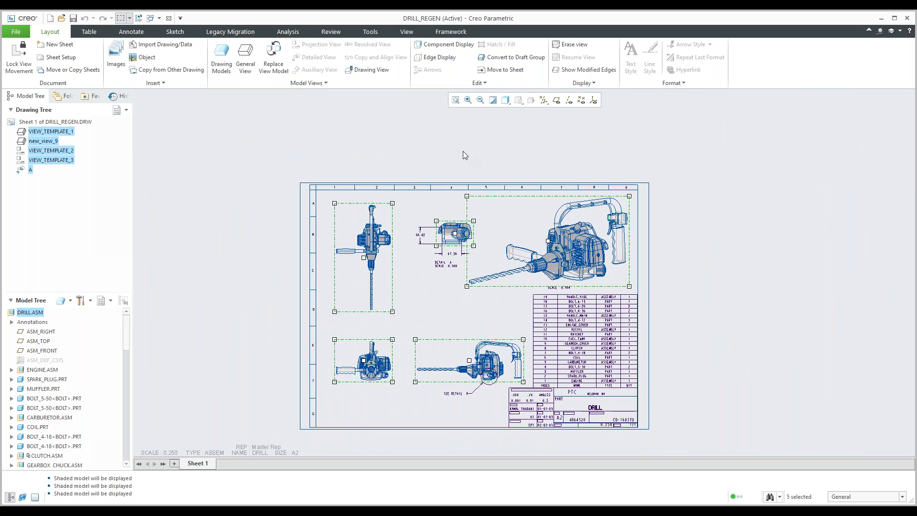
- Set the display style of all five drill views back to Wireframe, keeping the parent view style option on
click(463, 152)
click(571, 249)
ctrl+click(445, 226)
ctrl+click(377, 225)
ctrl+click(382, 361)
ctrl+click(491, 356)
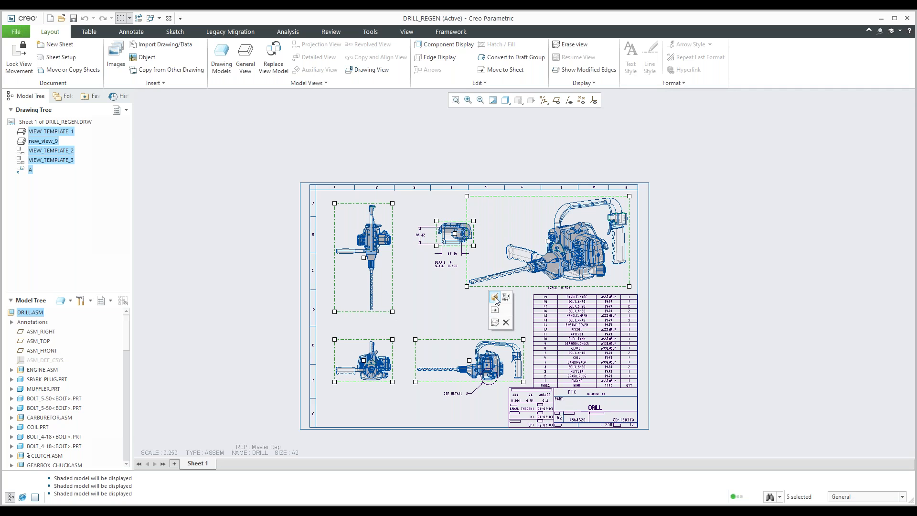
click(495, 298)
click(784, 138)
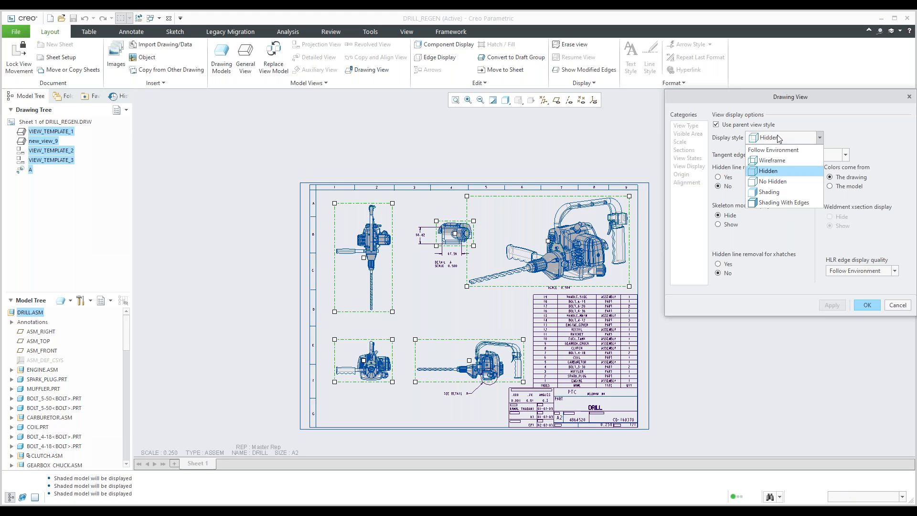
click(772, 161)
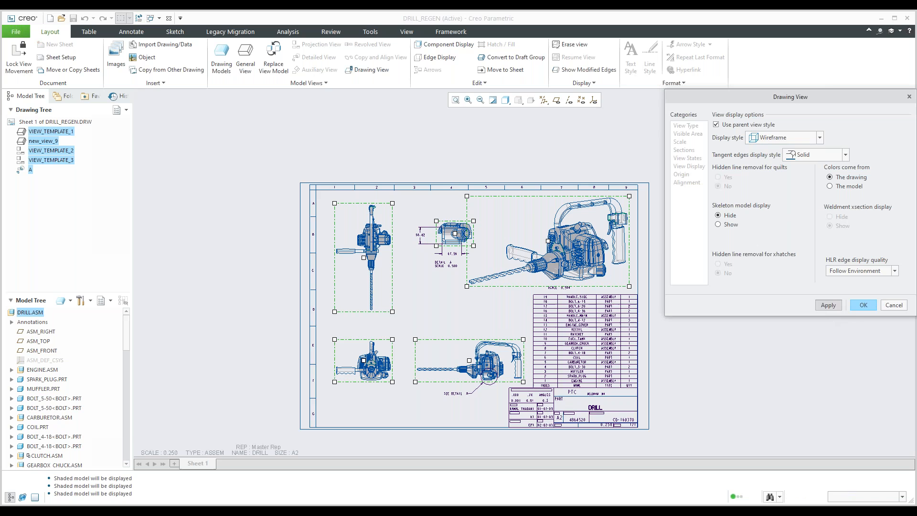
click(863, 307)
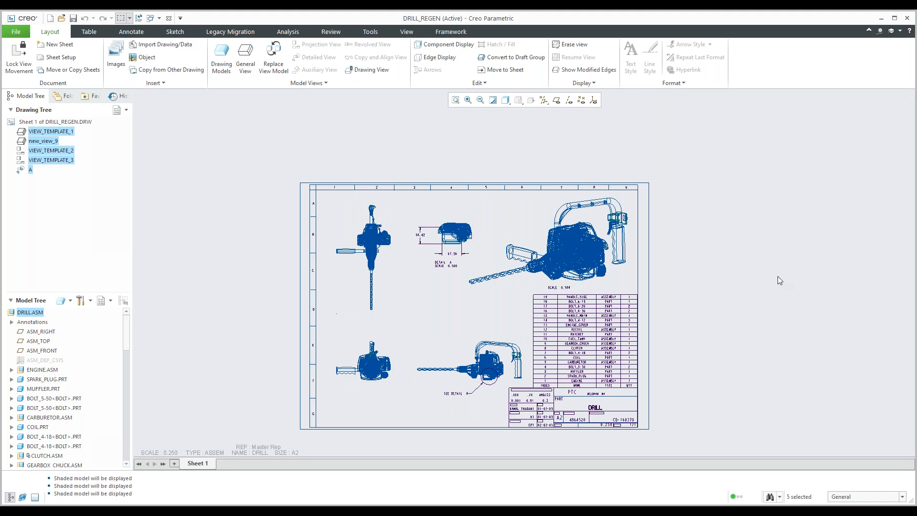
click(777, 277)
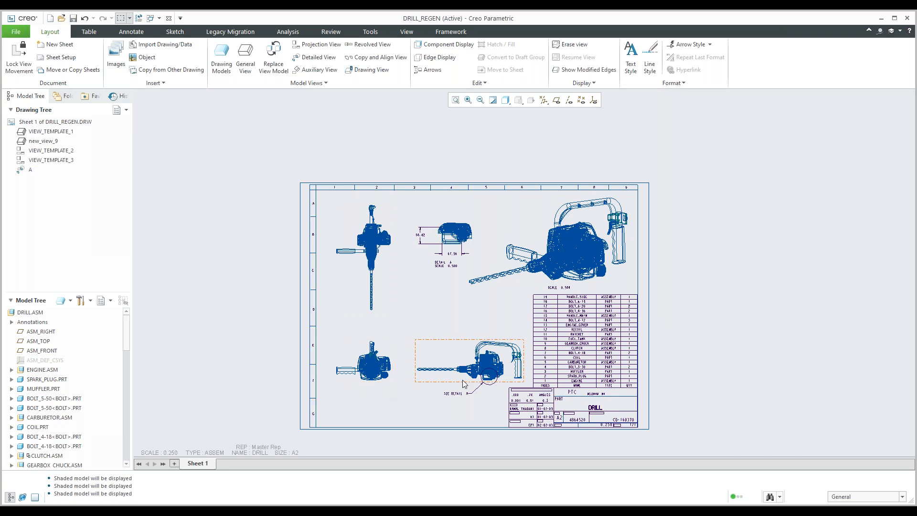
- Examine the wireframe display of the drill's side view, from the chuck and engine to the handle grip
scroll(463, 378, up, 4)
scroll(452, 362, up, 2)
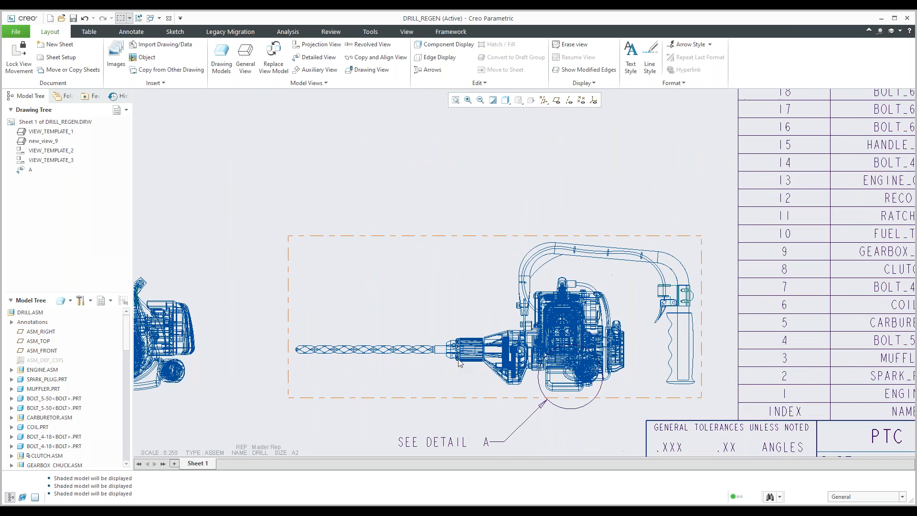
middle_drag(484, 358, 434, 341)
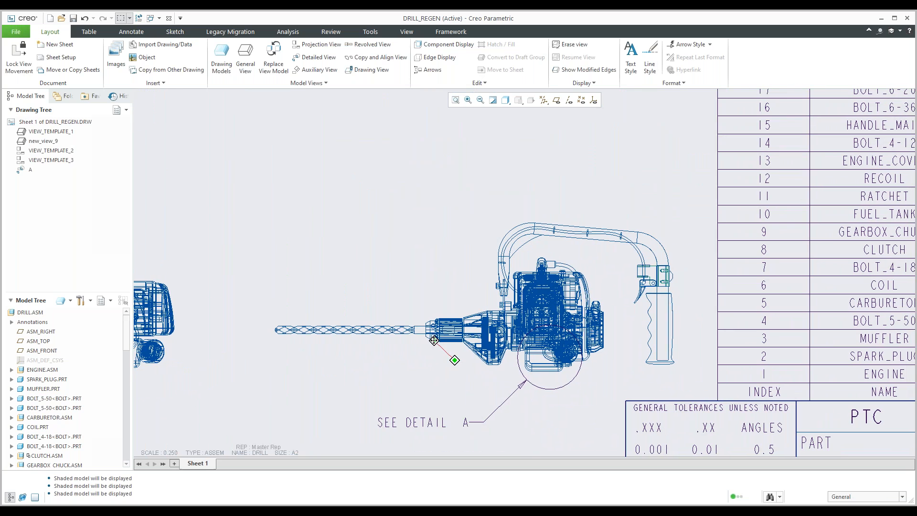
middle_drag(404, 241, 346, 193)
click(432, 278)
drag(431, 275, 275, 221)
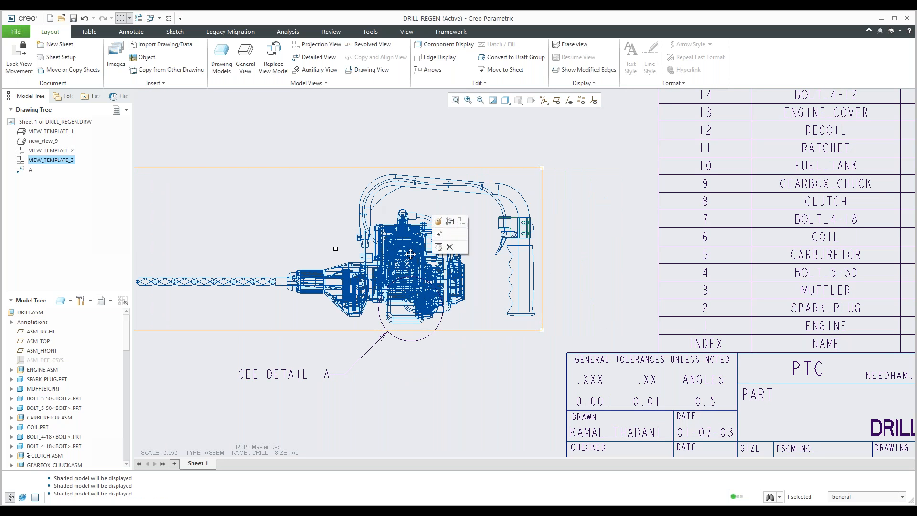
click(633, 239)
middle_drag(520, 292, 539, 256)
scroll(539, 256, up, 3)
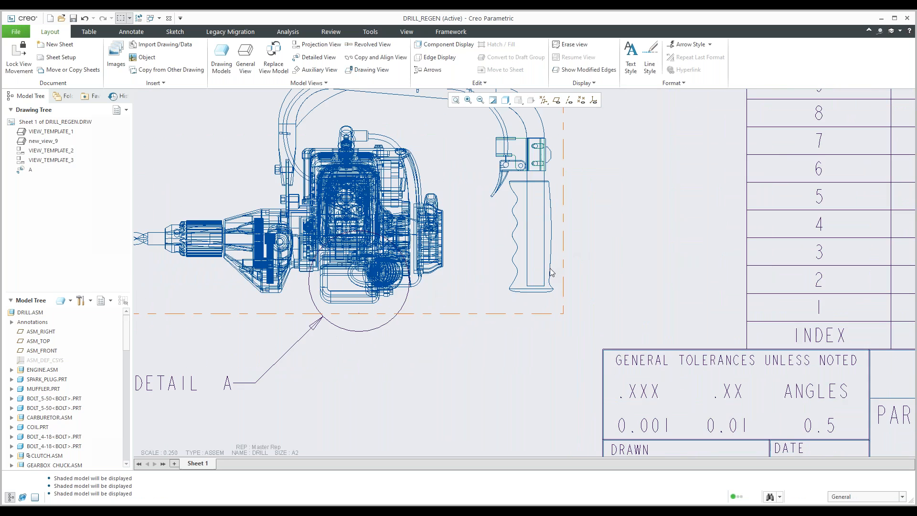
- Use Show Model Annotations on the drill's side view to preview its available dimensions, geometric tolerances and notes
click(131, 32)
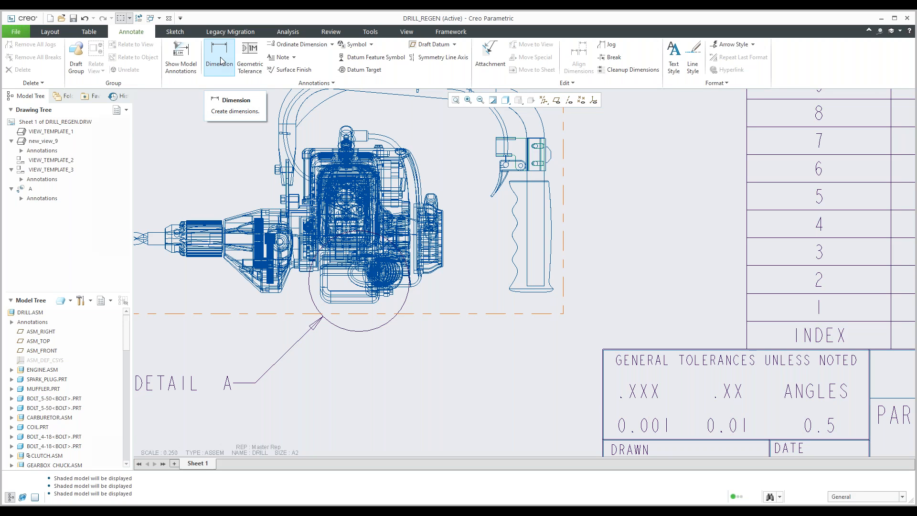
click(181, 55)
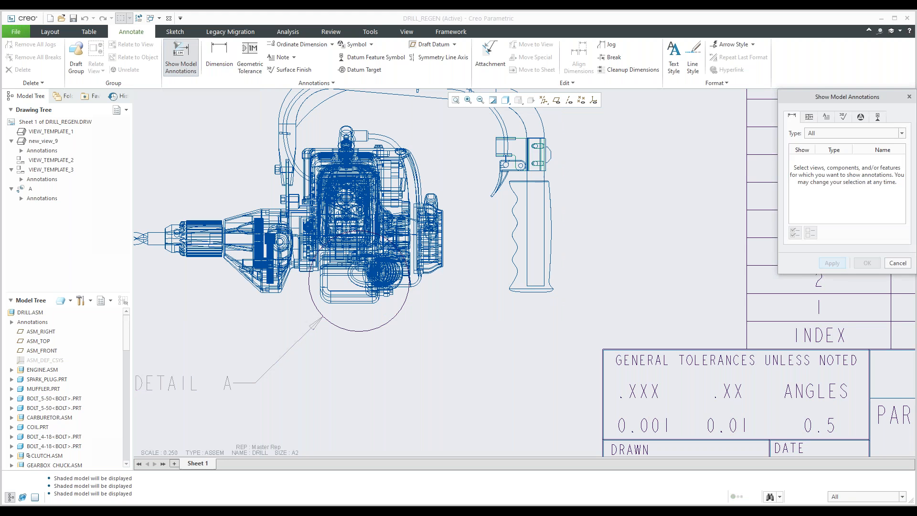
scroll(627, 227, up, 2)
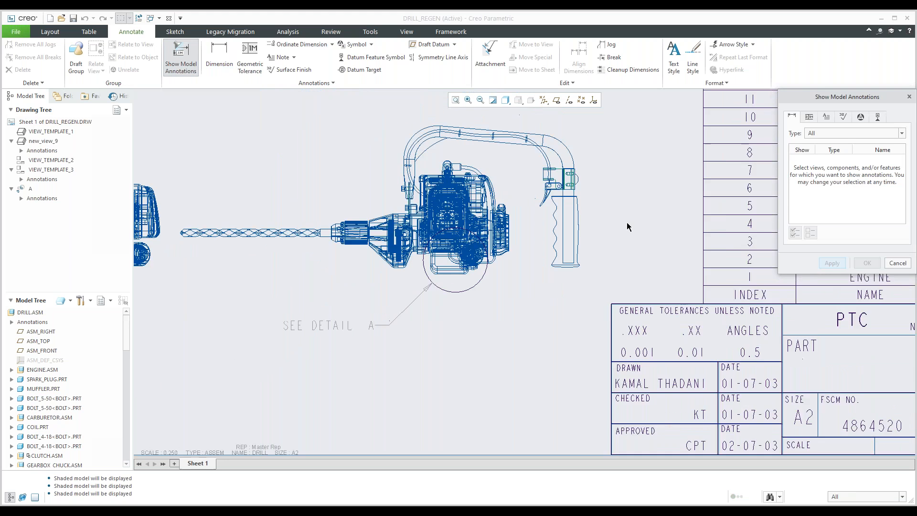
scroll(627, 227, up, 1)
click(429, 155)
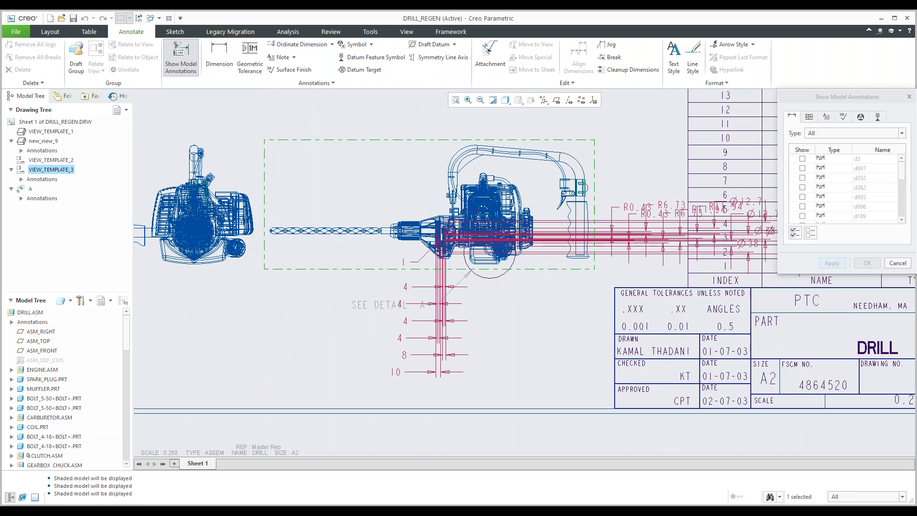
scroll(560, 233, up, 4)
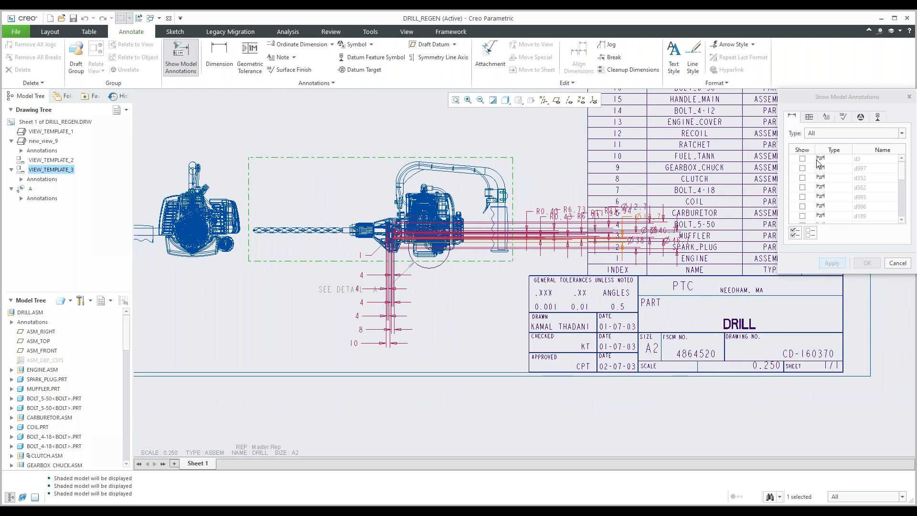
click(810, 117)
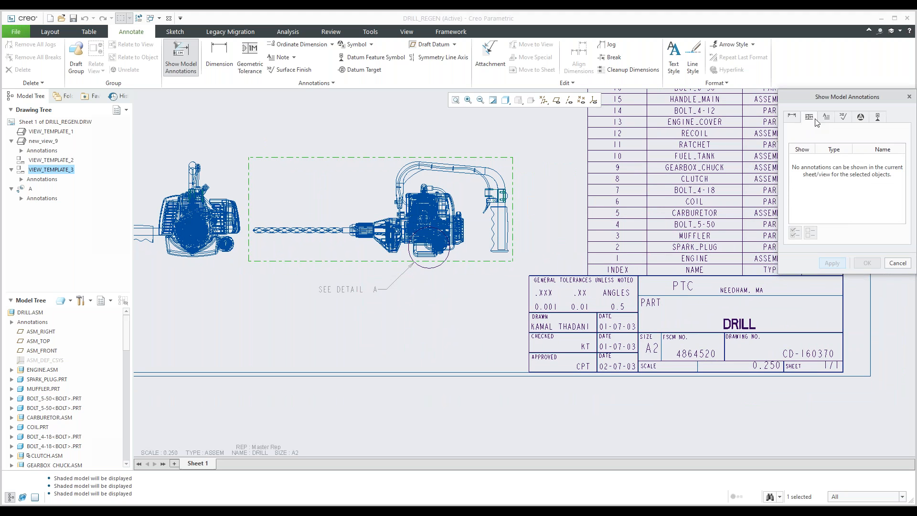
click(827, 118)
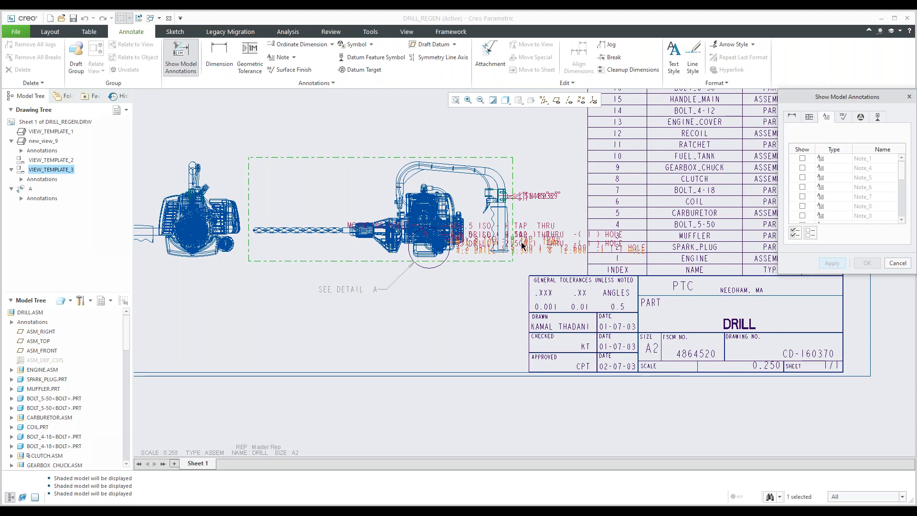
- Mark the ISO-H tap and 2.500 drill thru hole note for showing and inspect the note previews around the engine
scroll(521, 242, down, 3)
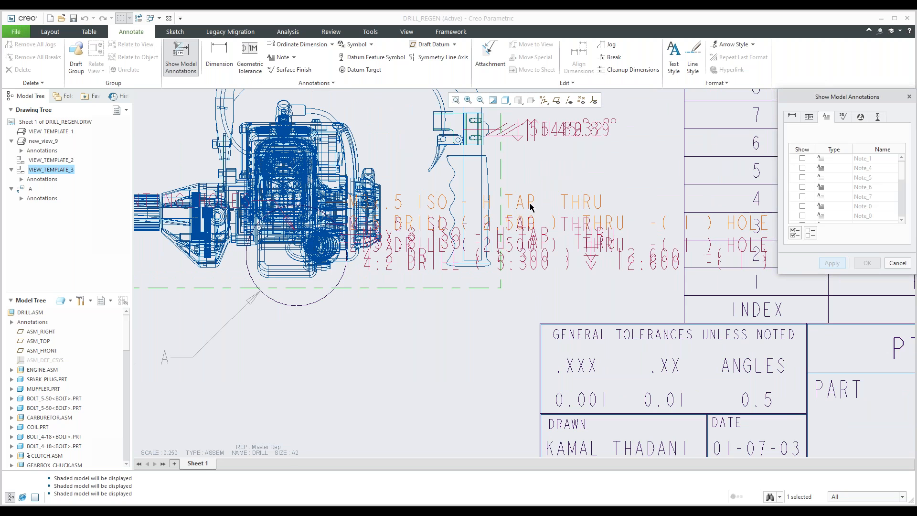
click(530, 206)
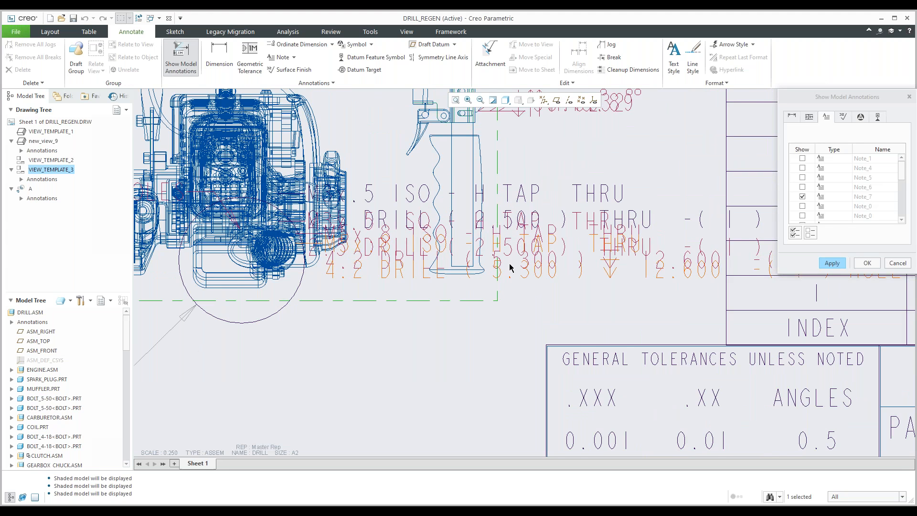
scroll(510, 268, up, 1)
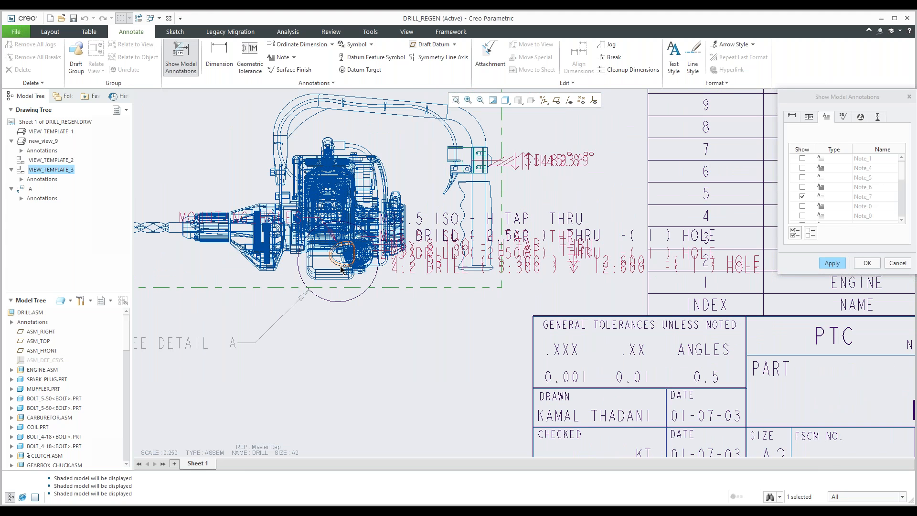
scroll(356, 244, up, 2)
scroll(396, 239, down, 6)
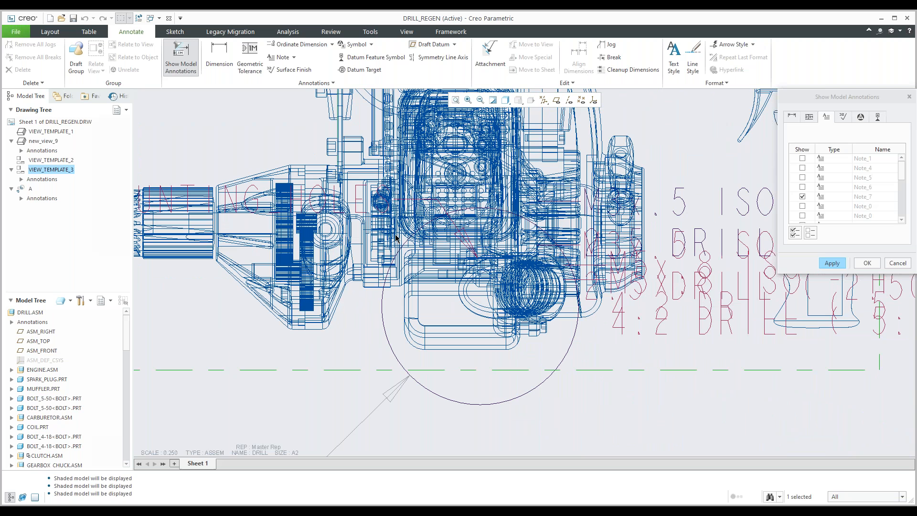
scroll(392, 265, up, 1)
scroll(392, 264, up, 2)
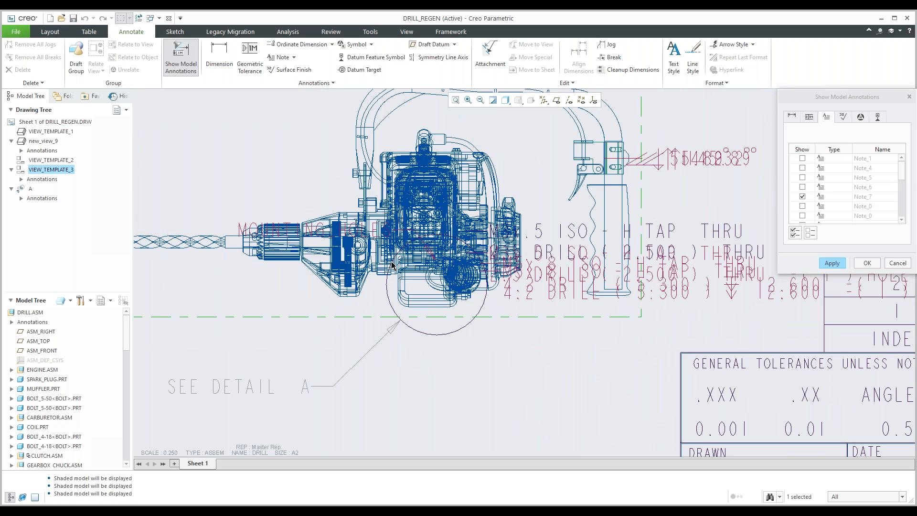
scroll(454, 280, up, 3)
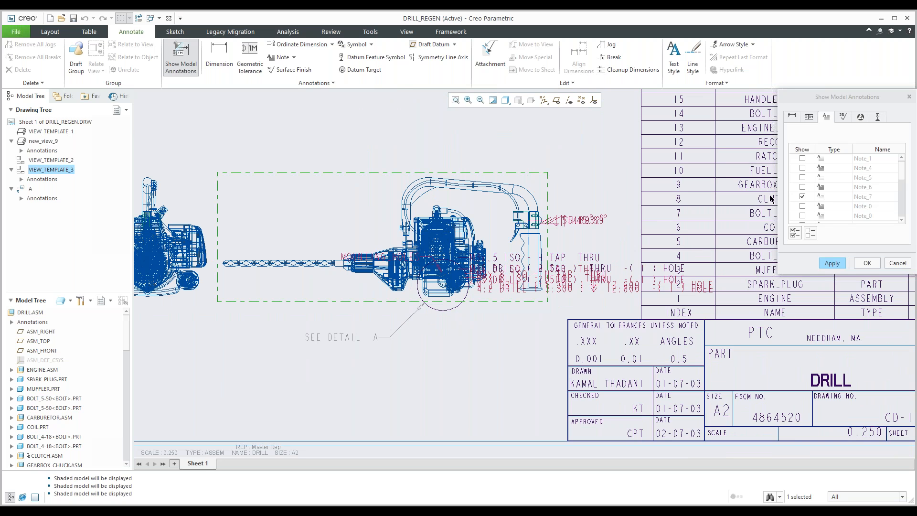
- Check the side view's surface finish, symbol and datum annotations, mark both REDUCTION axes for showing, and cancel Show Model Annotations
click(843, 118)
click(861, 118)
click(877, 117)
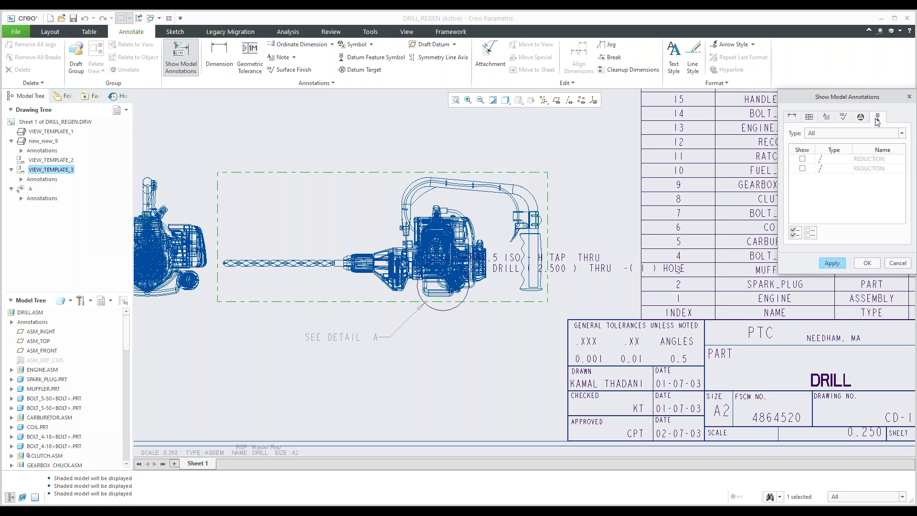
click(802, 158)
click(803, 168)
scroll(492, 256, up, 2)
scroll(482, 265, down, 6)
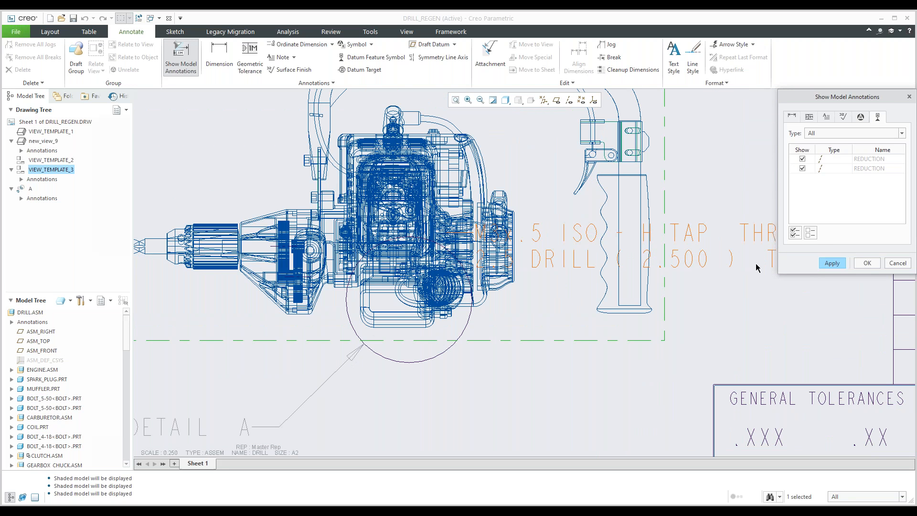
click(898, 262)
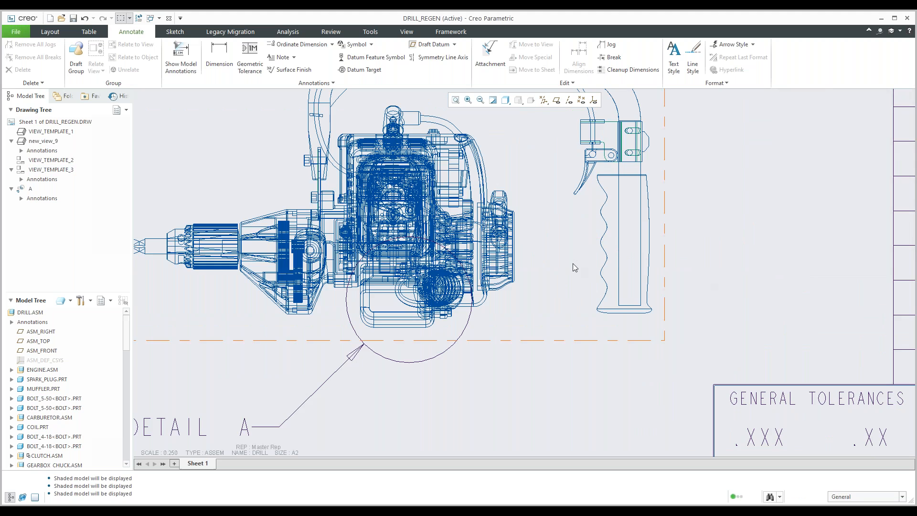
- Dimension the horizontal distance from the engine's rear edge to the handle grip's inner vertical edge, placing it below the side view
scroll(572, 263, up, 5)
click(219, 55)
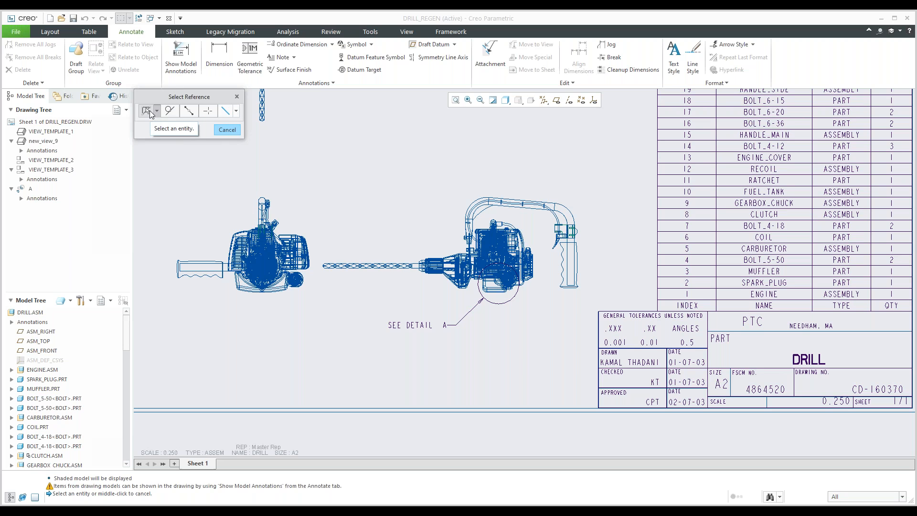
scroll(564, 297, down, 5)
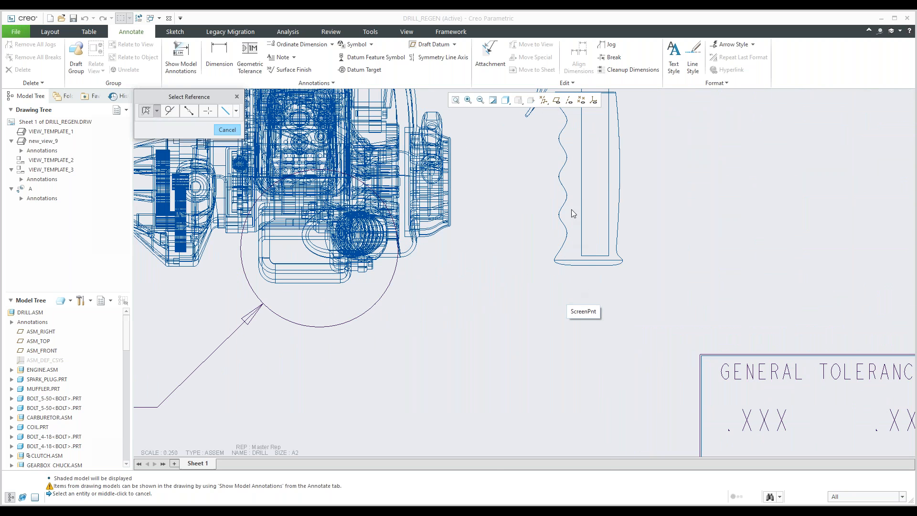
click(583, 187)
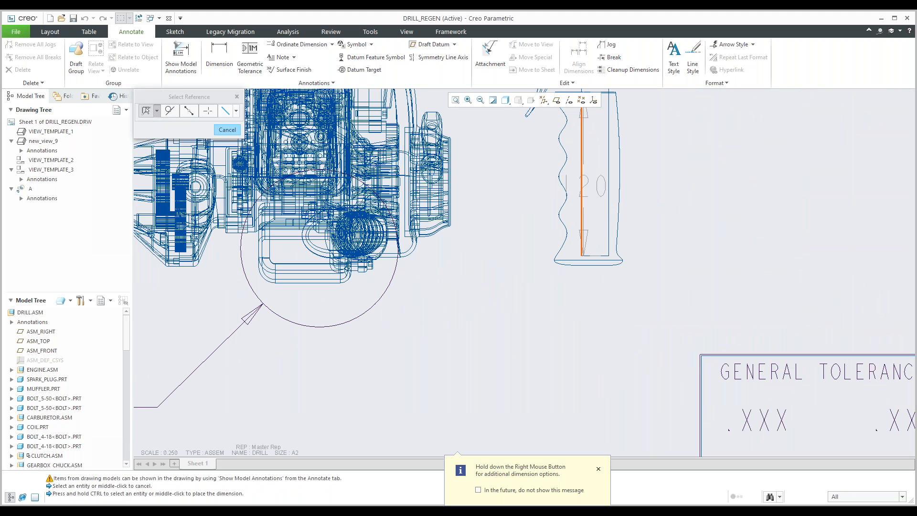
ctrl+click(450, 197)
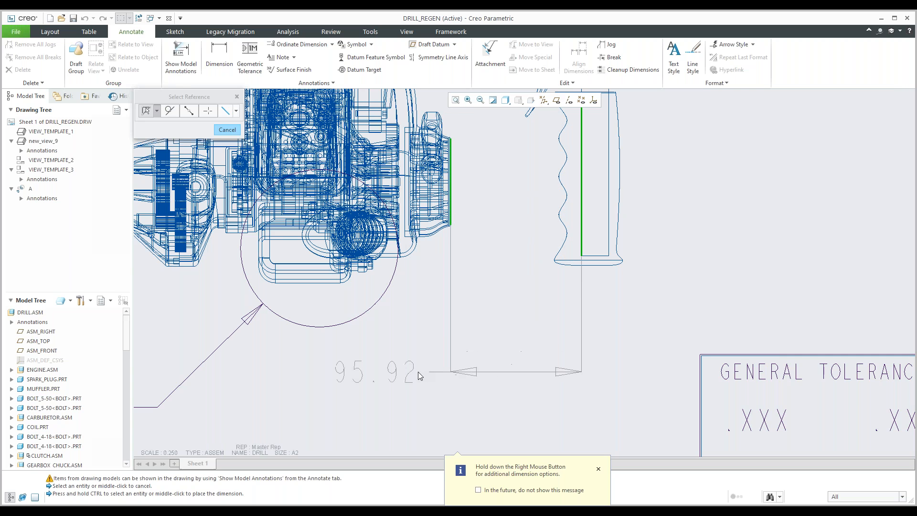
middle_click(412, 392)
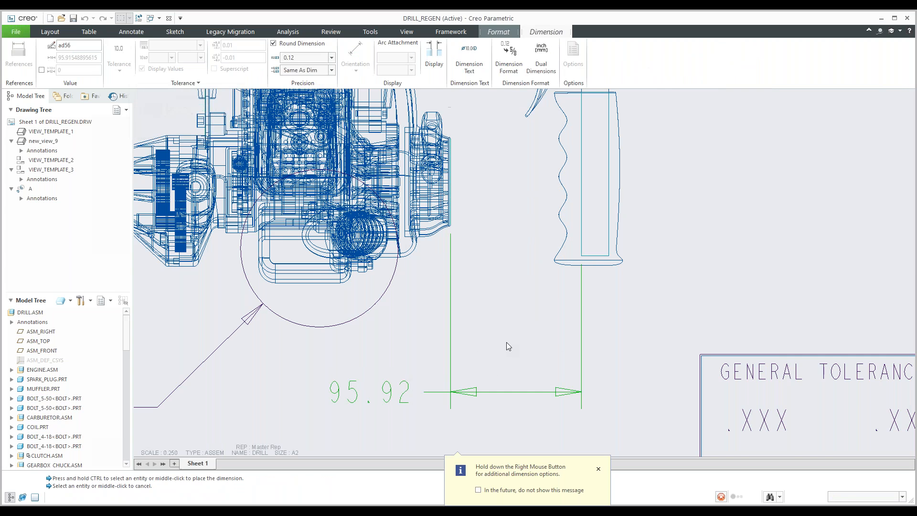
scroll(507, 342, up, 2)
middle_drag(508, 321, 512, 310)
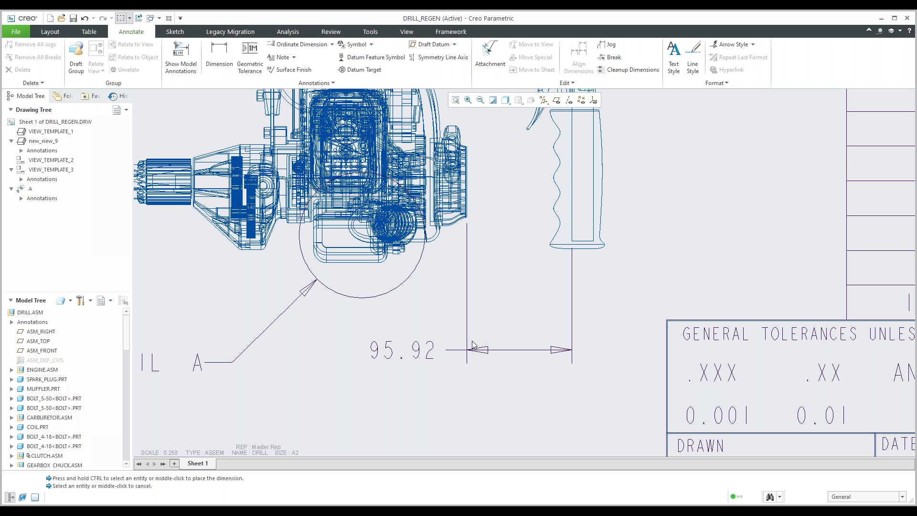
- Open the drawing's detail options from its drawing properties, widen the option name column and select the text_height option
click(16, 32)
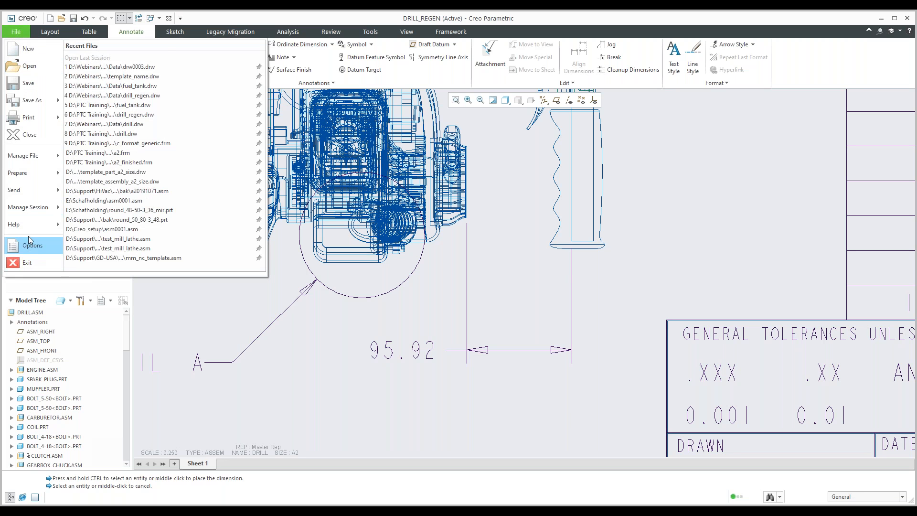
mouse_move(33, 173)
click(111, 60)
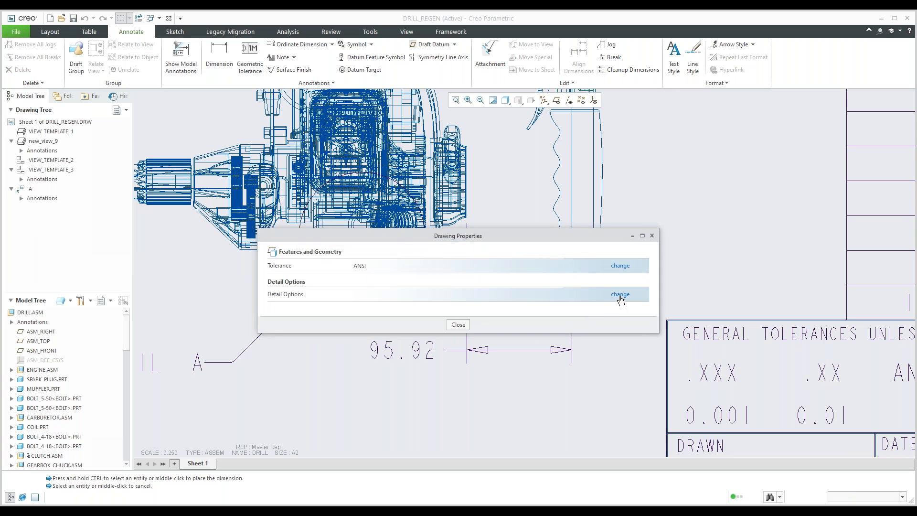
click(621, 294)
drag(424, 147, 436, 148)
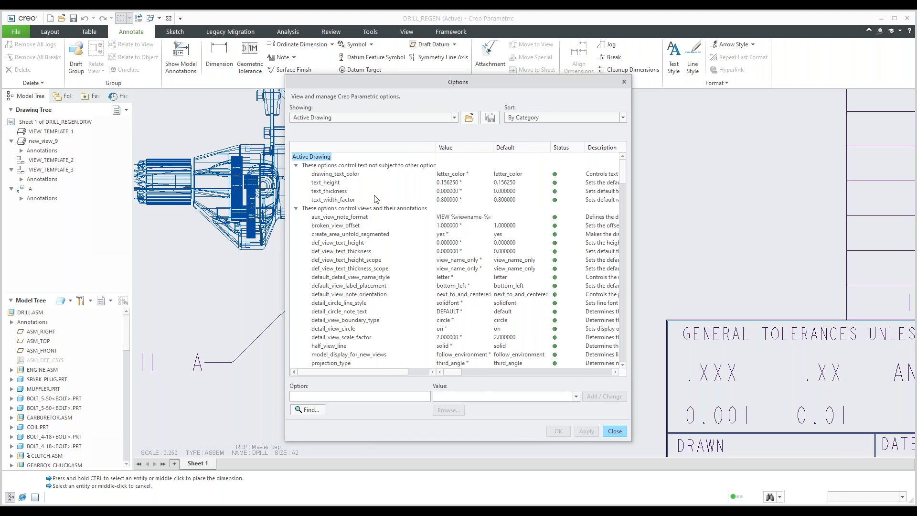
click(341, 175)
click(341, 182)
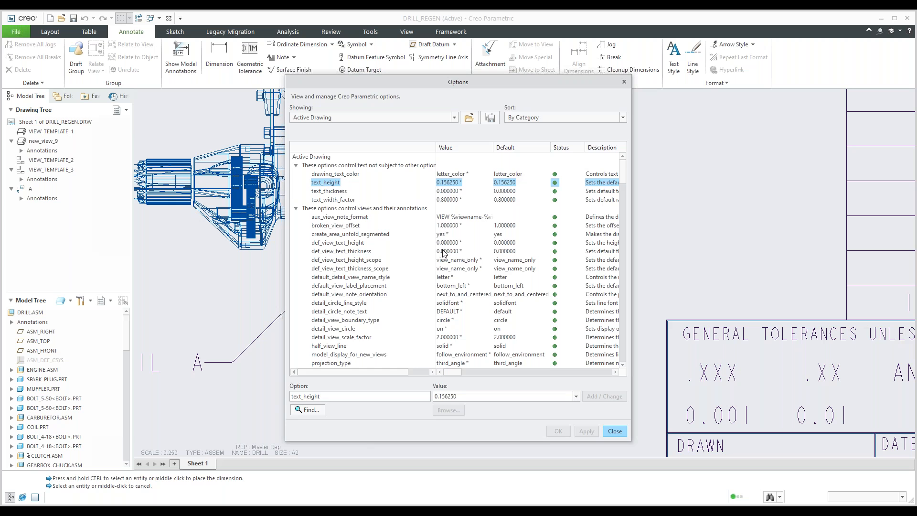
- Skim the active drawing's detail options as far as the leader settings and return to the start of the list
scroll(443, 253, down, 7)
scroll(443, 253, down, 7)
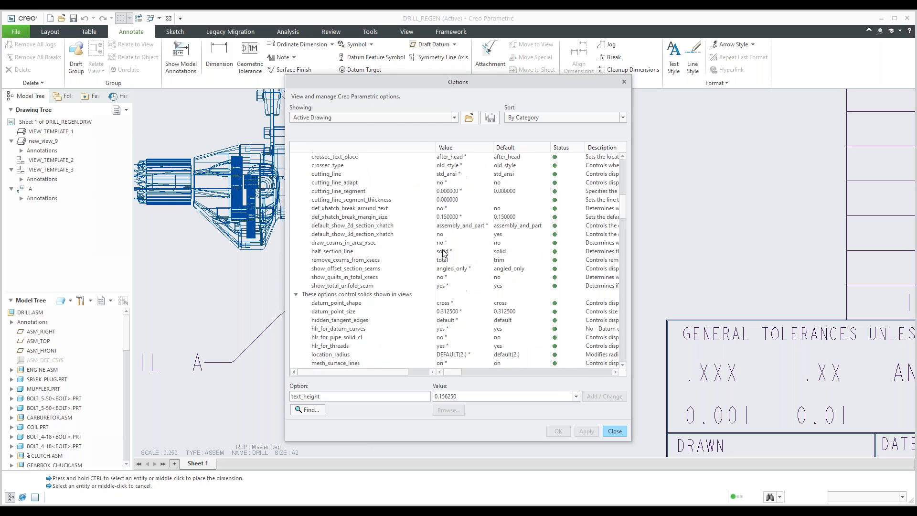
scroll(443, 253, down, 15)
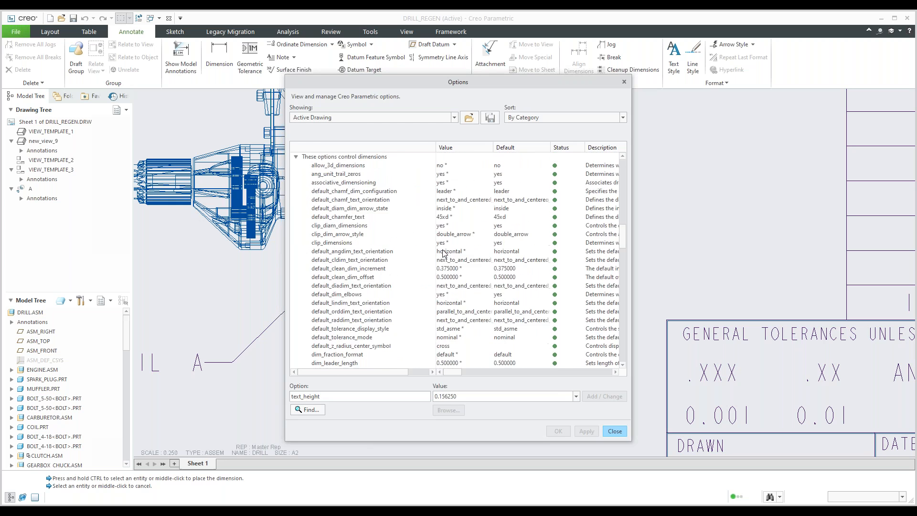
scroll(443, 254, down, 3)
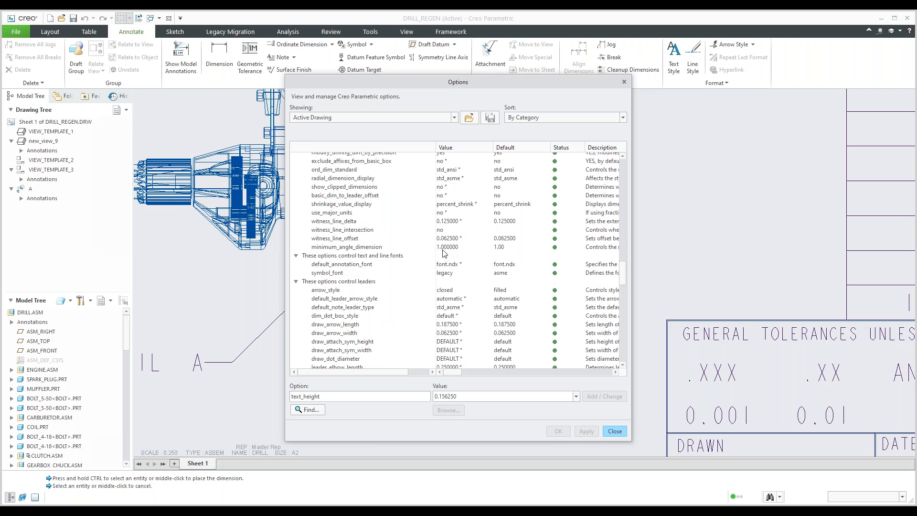
scroll(425, 264, up, 3)
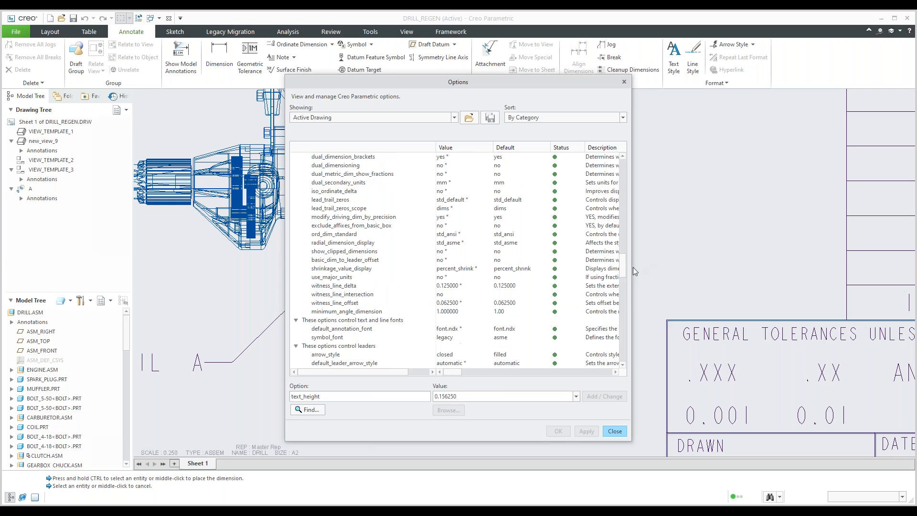
drag(626, 266, 625, 162)
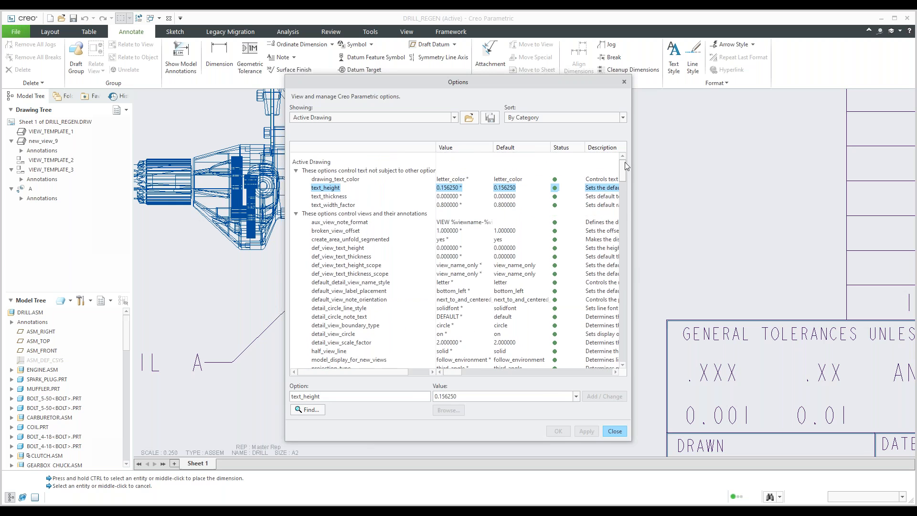
- Examine the detail options that control views and their annotations, and those that control cross sections and their arrows
click(342, 210)
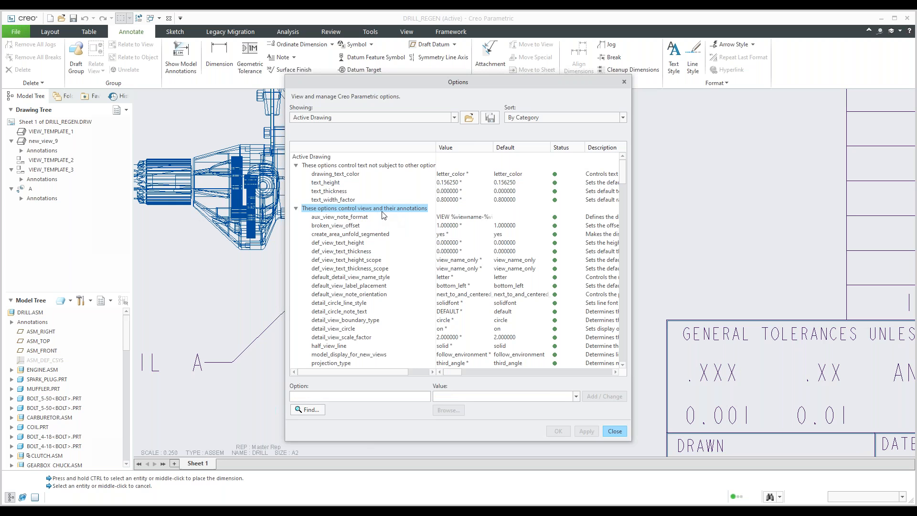
scroll(358, 225, down, 2)
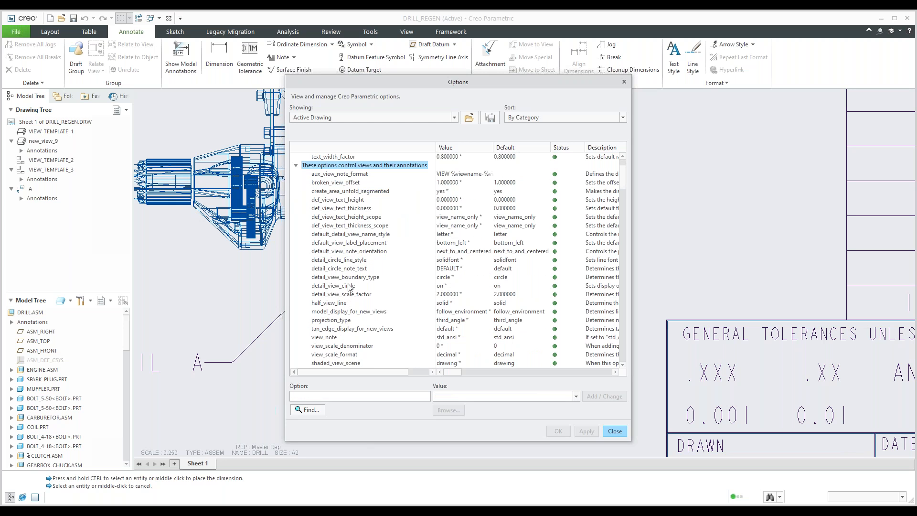
scroll(362, 271, down, 2)
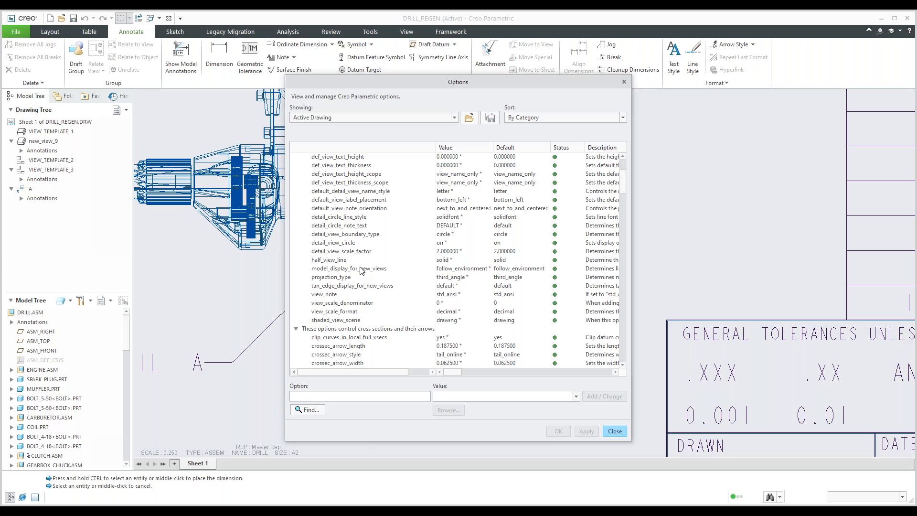
scroll(361, 271, down, 2)
click(366, 286)
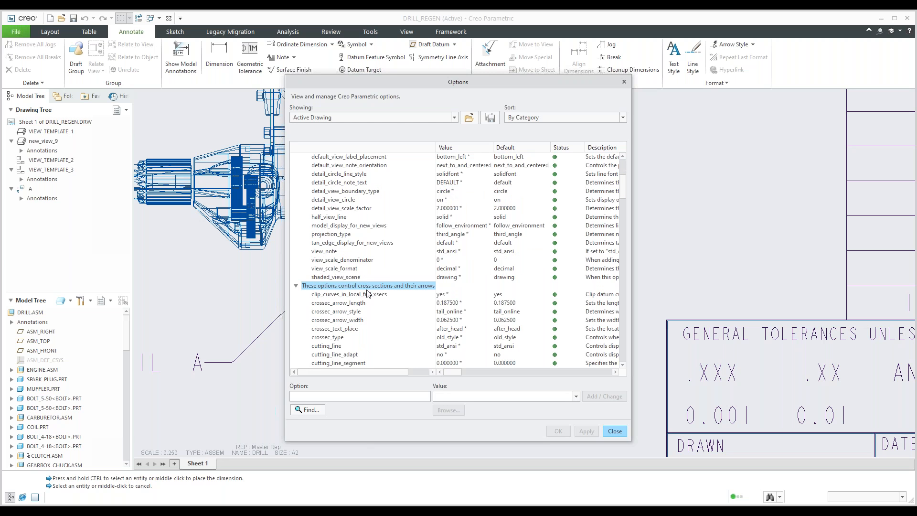
scroll(368, 293, down, 1)
scroll(368, 293, down, 2)
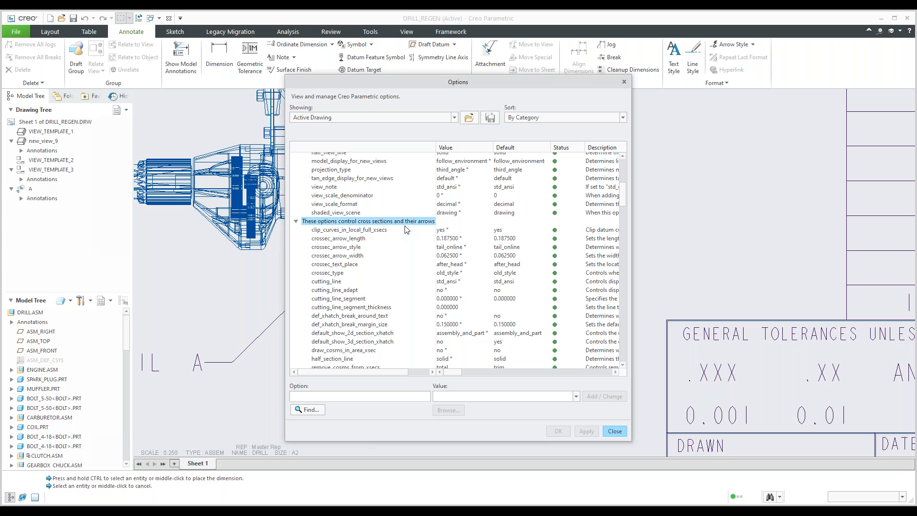
click(352, 316)
scroll(354, 315, down, 4)
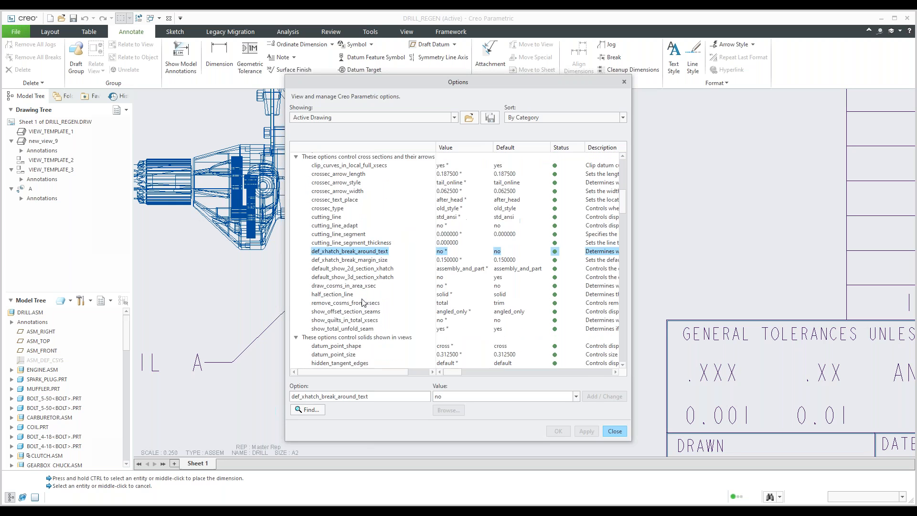
- Review the detail options that control solids shown in views and those that control dimensions
click(368, 294)
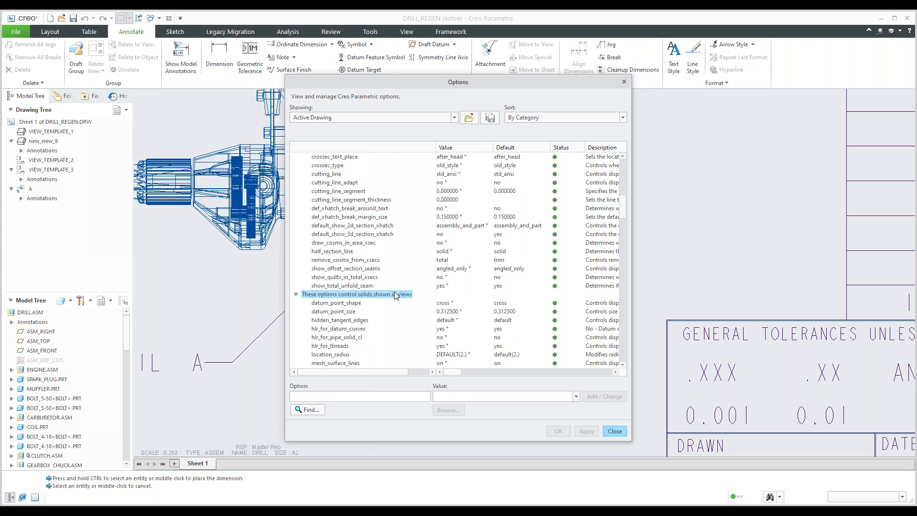
scroll(395, 295, down, 3)
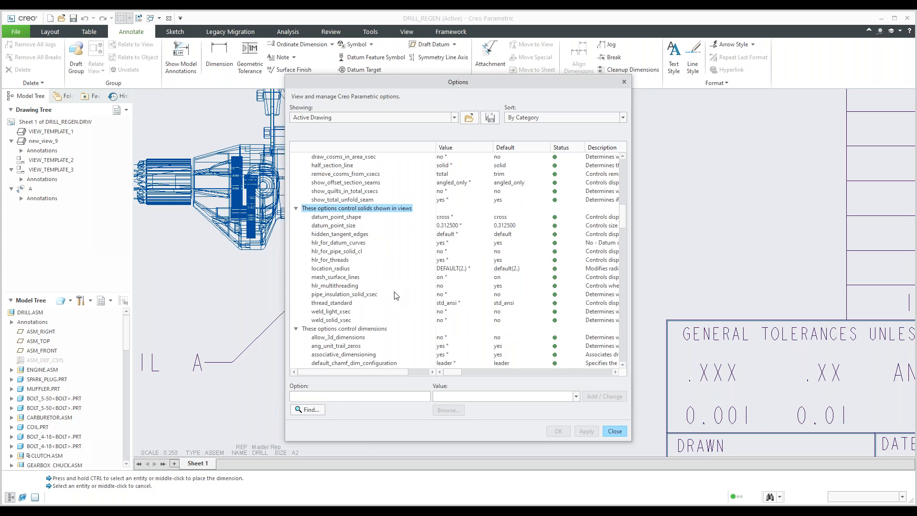
scroll(394, 295, down, 1)
click(362, 310)
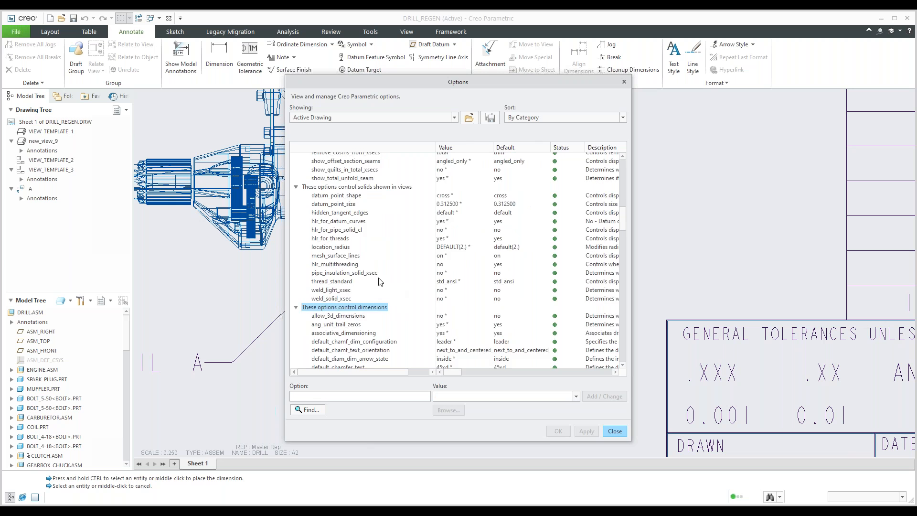
scroll(381, 282, down, 2)
scroll(381, 282, down, 5)
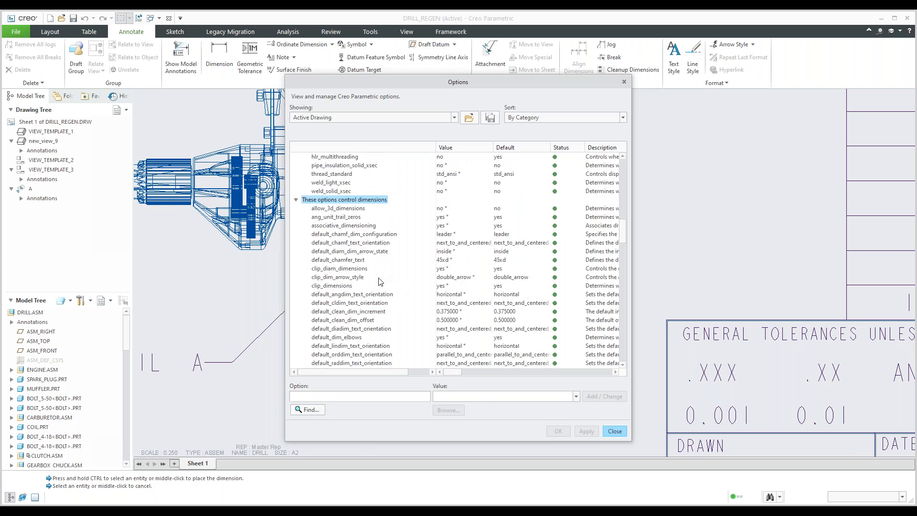
scroll(381, 282, down, 6)
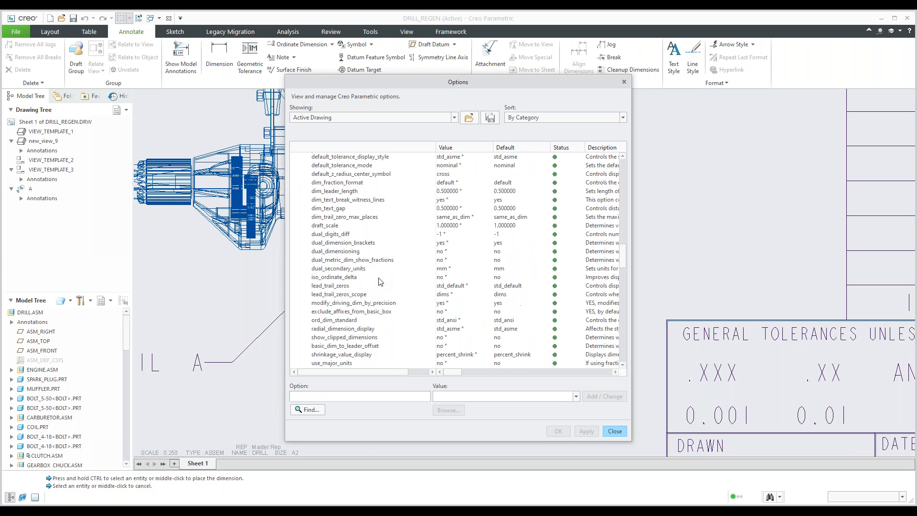
scroll(381, 282, down, 1)
- Review the detail options for text and line fonts, leaders, axes, geometric tolerancing, and tables, repeat regions and BOM balloons
click(381, 278)
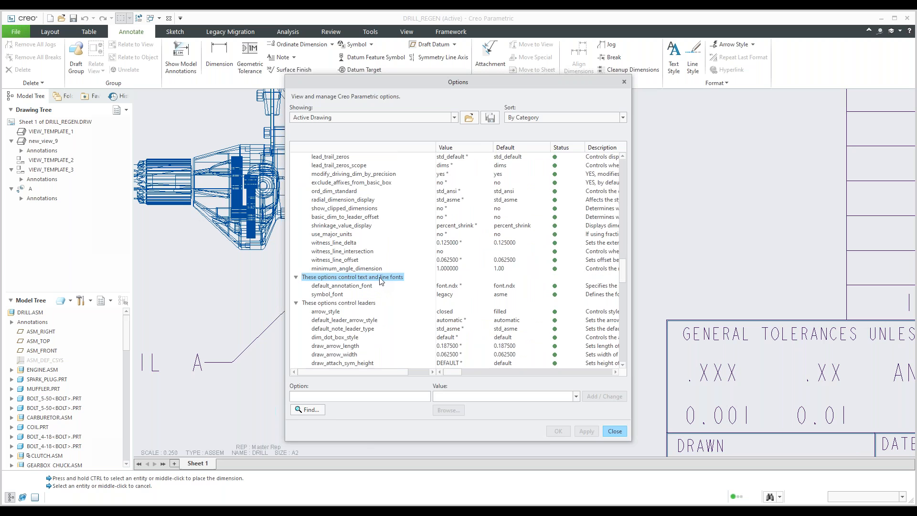
scroll(381, 281, down, 2)
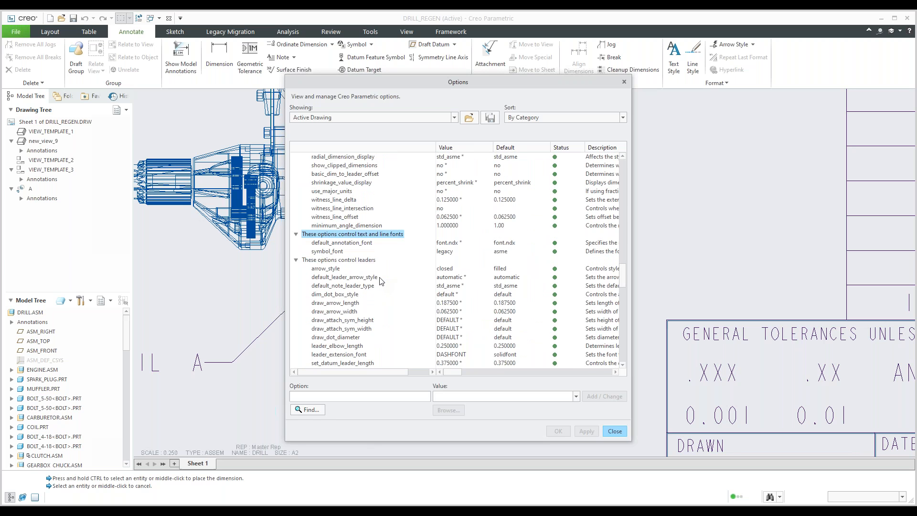
scroll(381, 281, down, 2)
scroll(380, 281, down, 2)
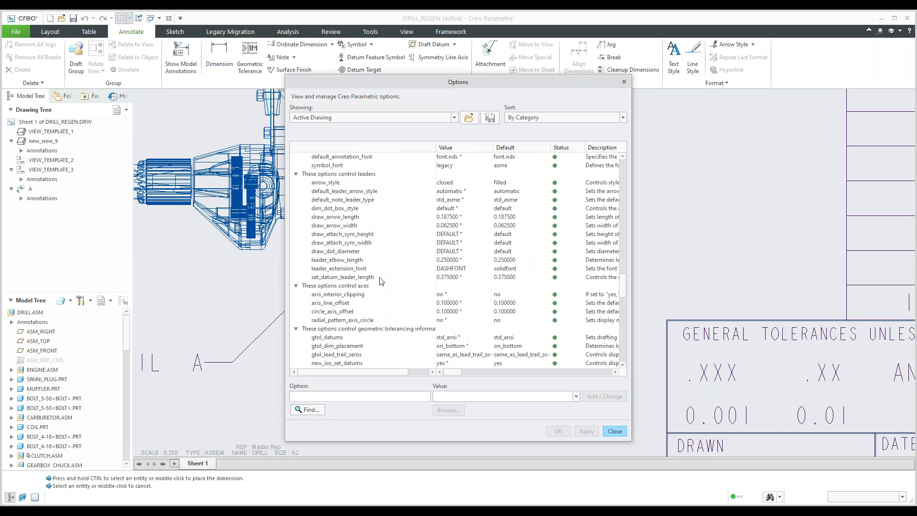
scroll(381, 281, down, 2)
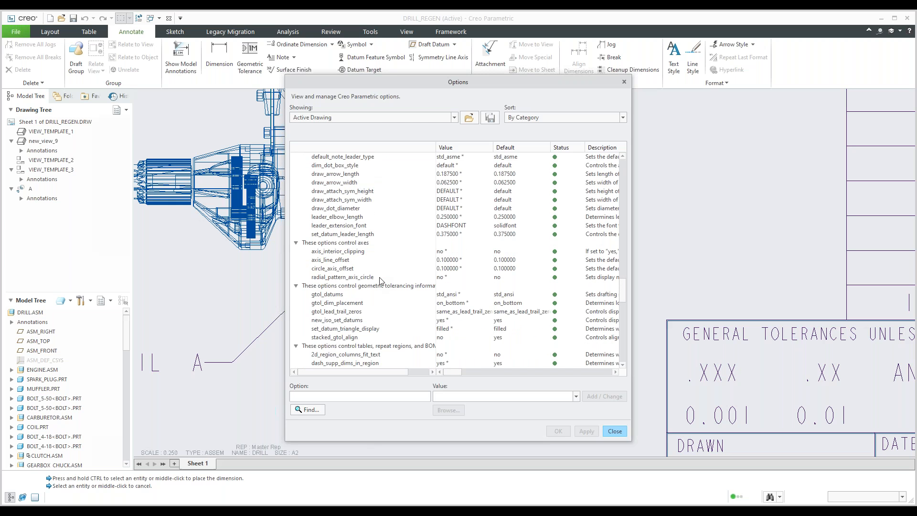
scroll(371, 298, down, 1)
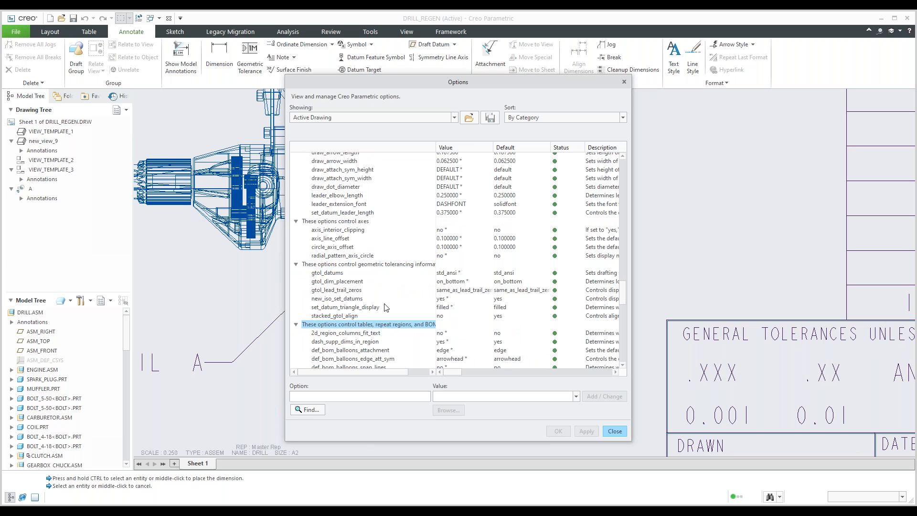
scroll(386, 309, down, 2)
scroll(386, 308, down, 6)
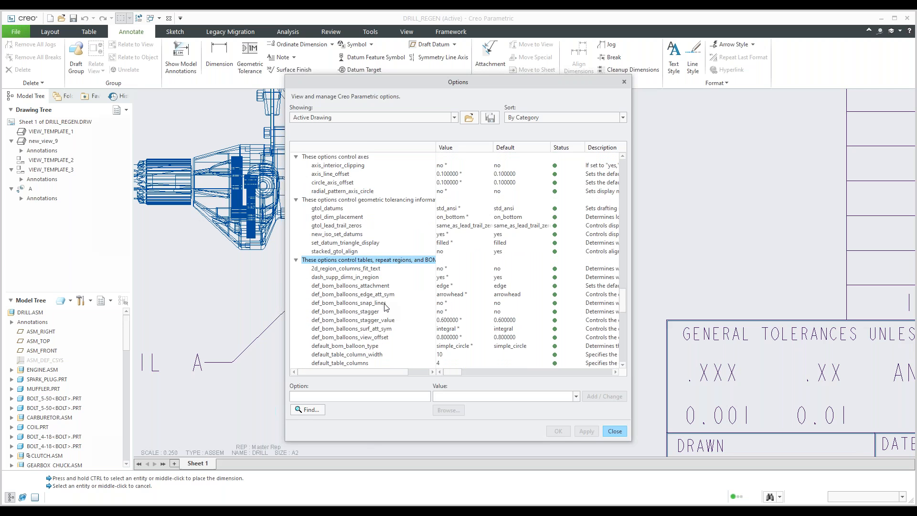
scroll(386, 307, down, 1)
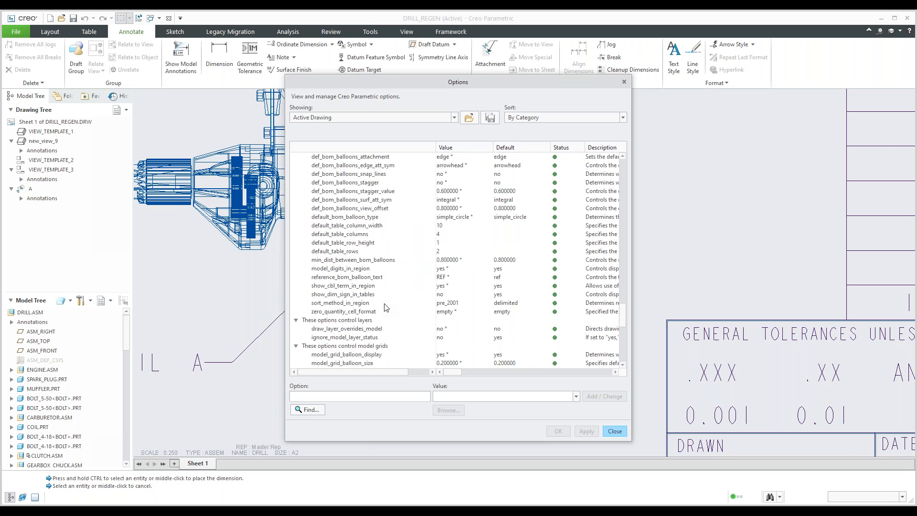
- Check the layer, model grid and dimension tolerance options, and select the tol_display option
click(369, 322)
scroll(384, 298, down, 6)
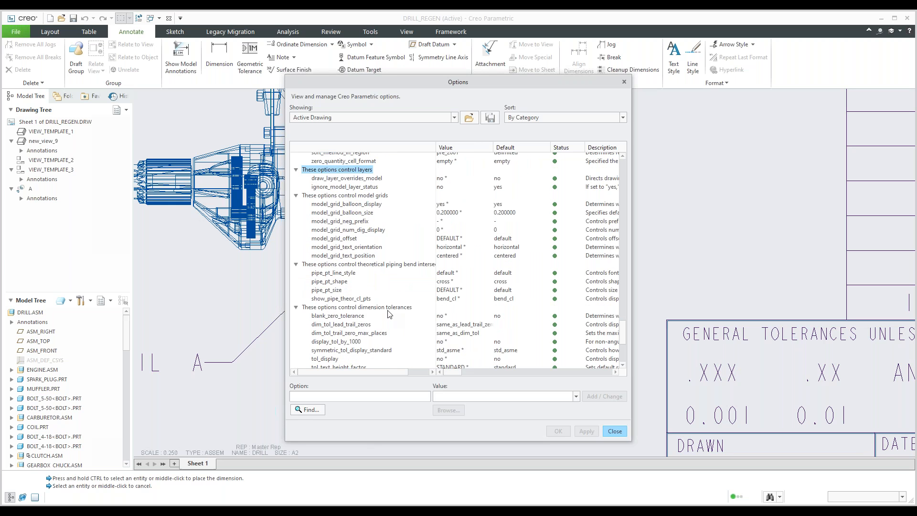
click(390, 309)
scroll(393, 284, down, 1)
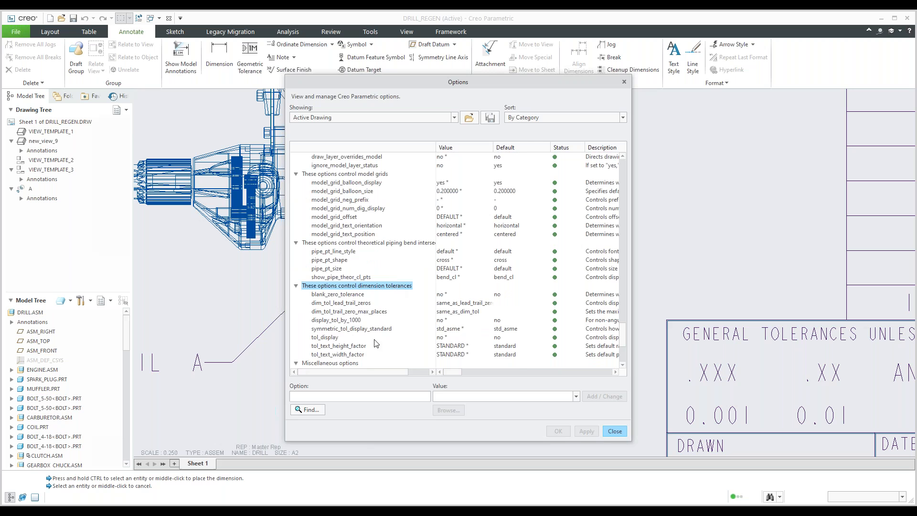
click(324, 338)
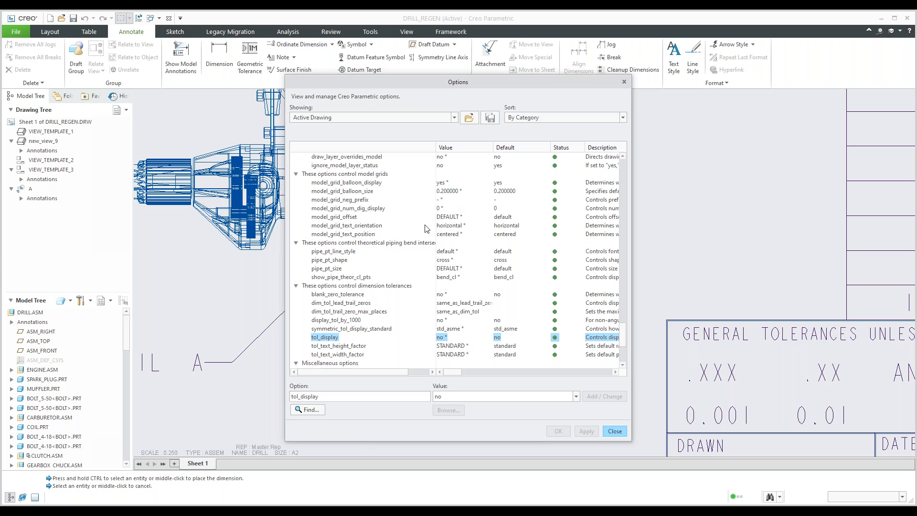
- Glance at the miscellaneous options and close both the detail options and the drawing properties
scroll(430, 239, down, 2)
scroll(432, 253, down, 1)
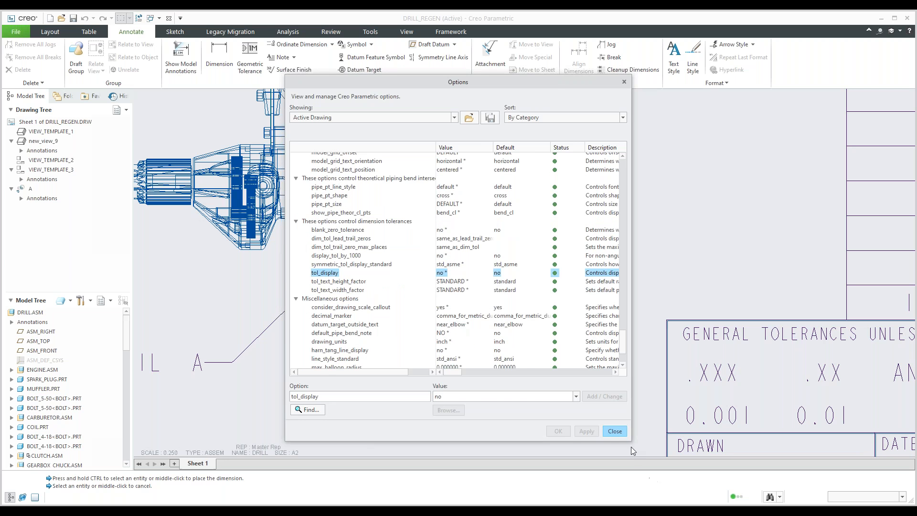
click(618, 432)
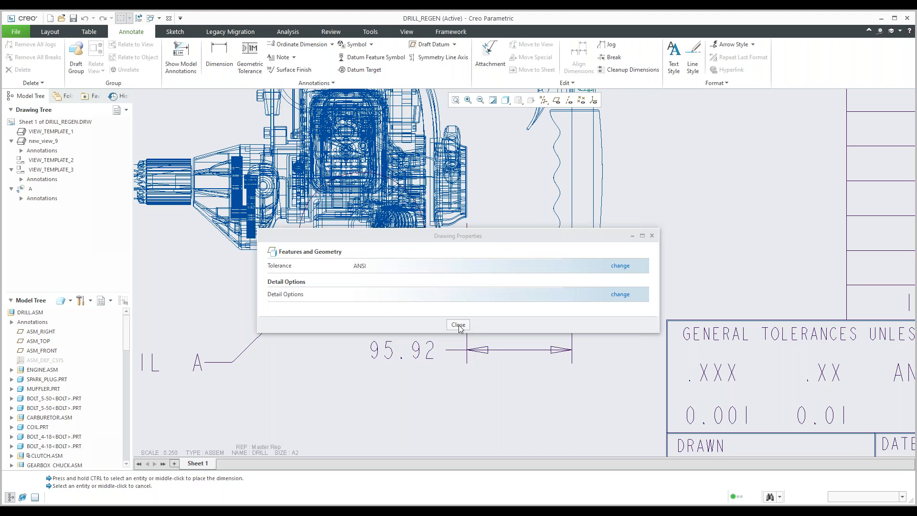
click(458, 325)
- Place an unattached note reading "alkdHDskjhxOHF" in the empty area between detail A and the side view
scroll(490, 303, down, 5)
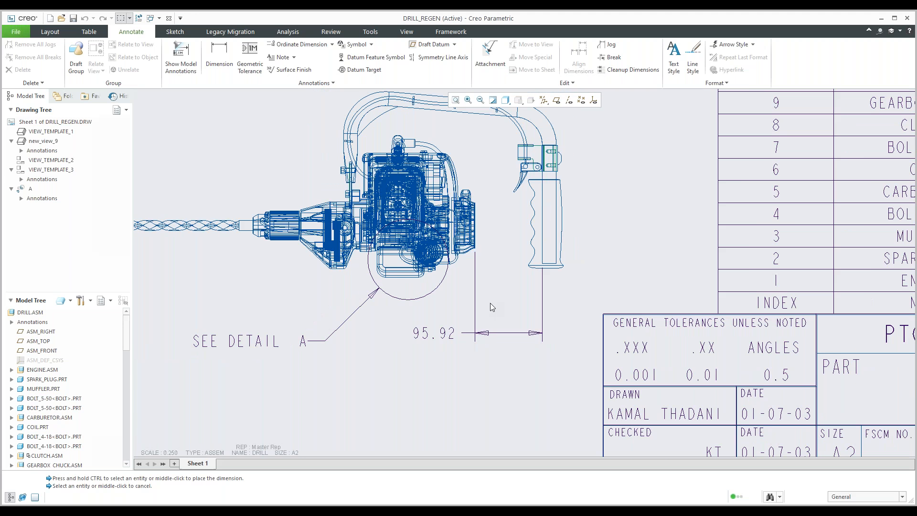
scroll(490, 303, down, 2)
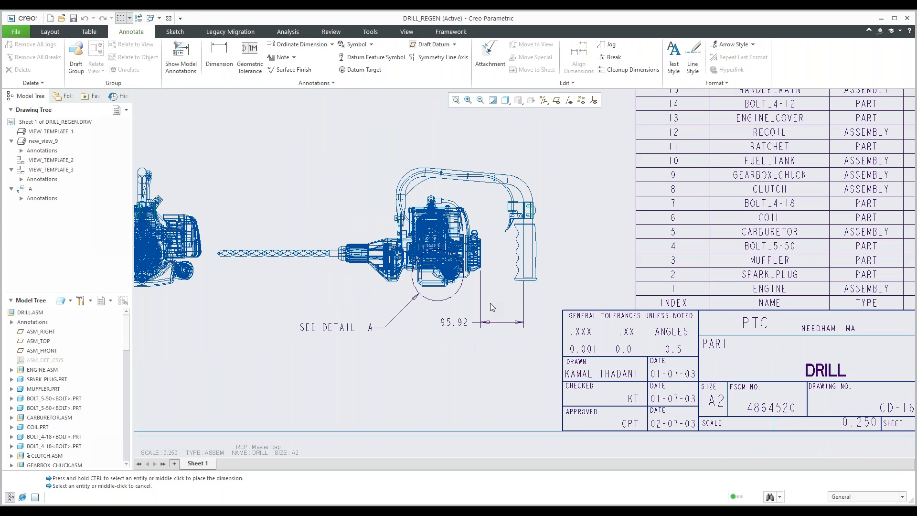
scroll(497, 337, down, 3)
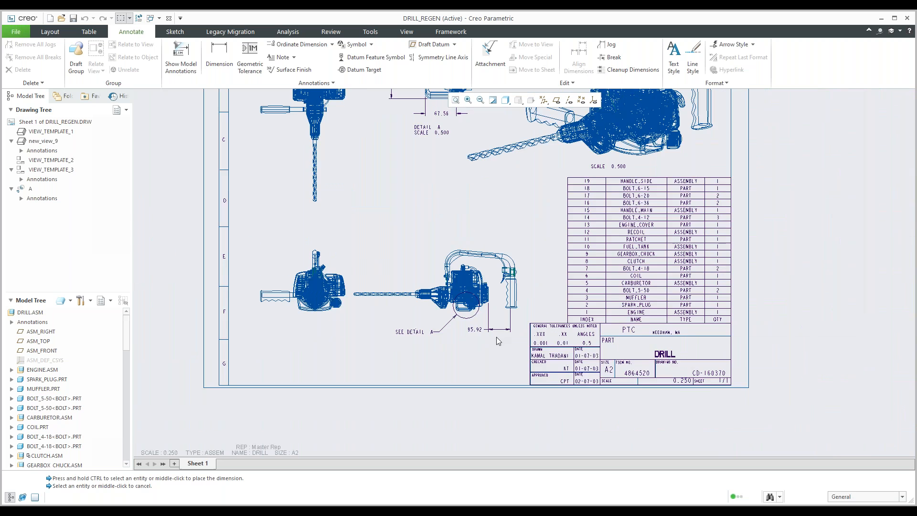
scroll(497, 337, down, 1)
middle_drag(432, 243, 462, 280)
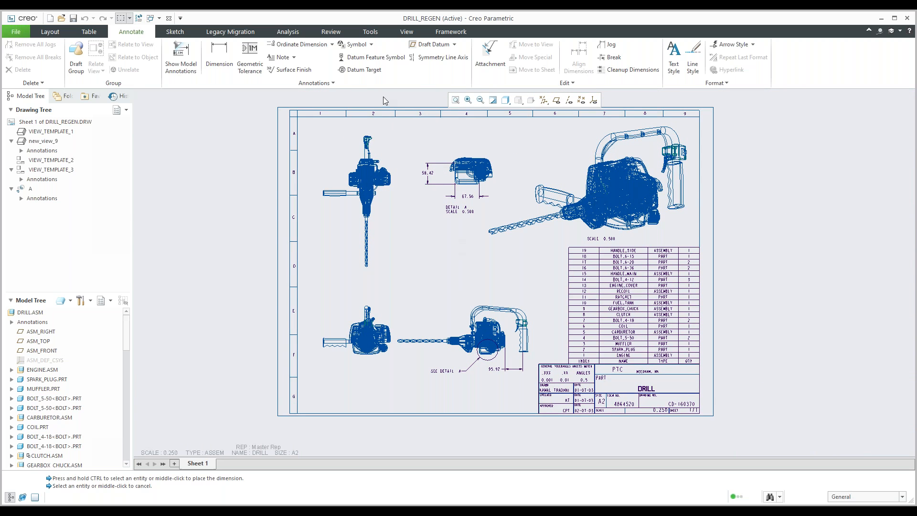
click(293, 57)
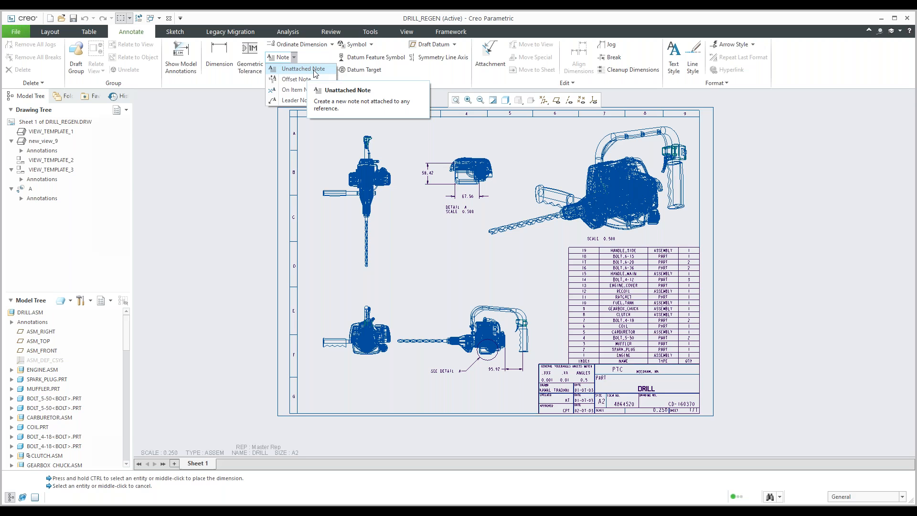
click(314, 71)
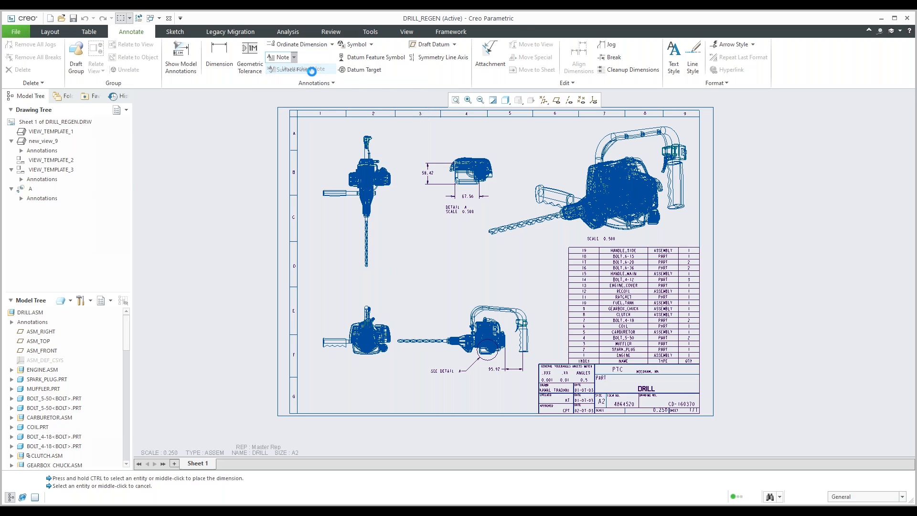
click(461, 261)
text(alkdHDskjhxOHF)
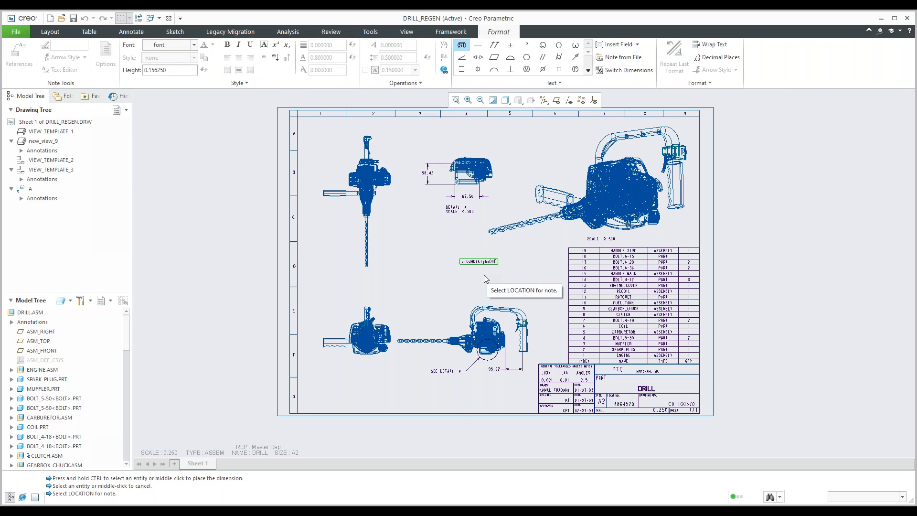
- Finish the unattached note between detail A and the side view and clear the selection
scroll(484, 275, down, 2)
click(483, 274)
click(423, 230)
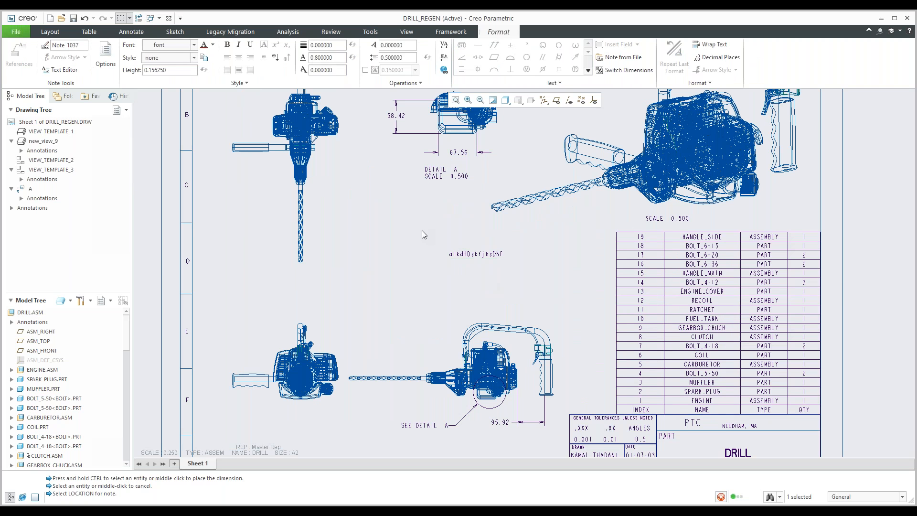
- Add a leader note reading "Drill" attached to the drill bit's tip in the vertical drill view
click(294, 57)
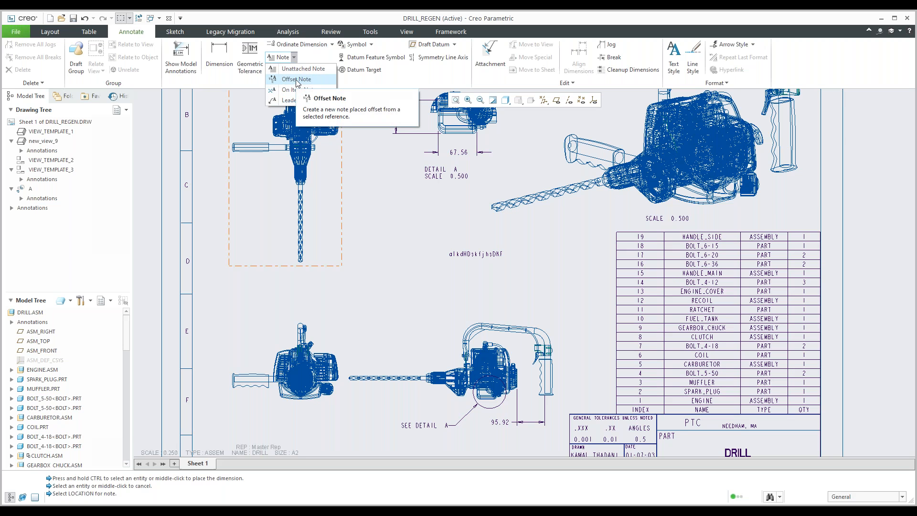
click(288, 100)
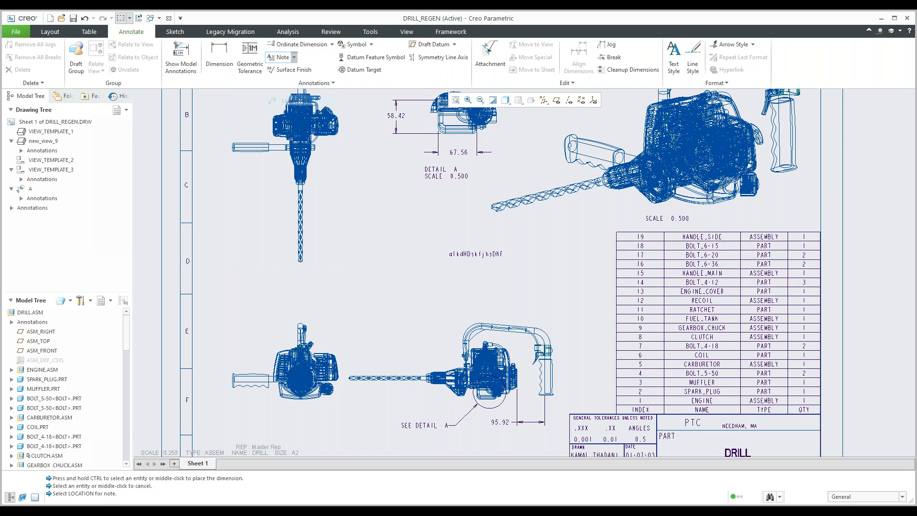
click(301, 259)
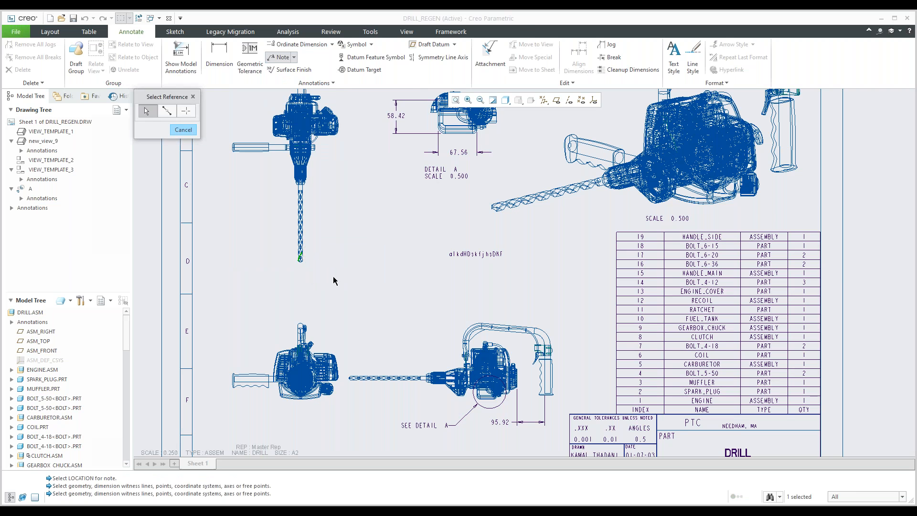
middle_click(339, 277)
text(dRI)
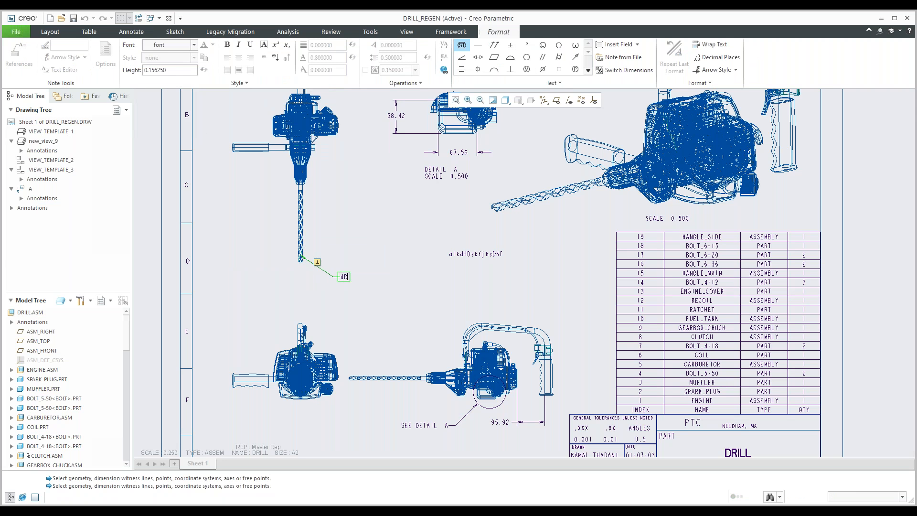
key(BackSpace)
key(BackSpace)
key(BackSpace)
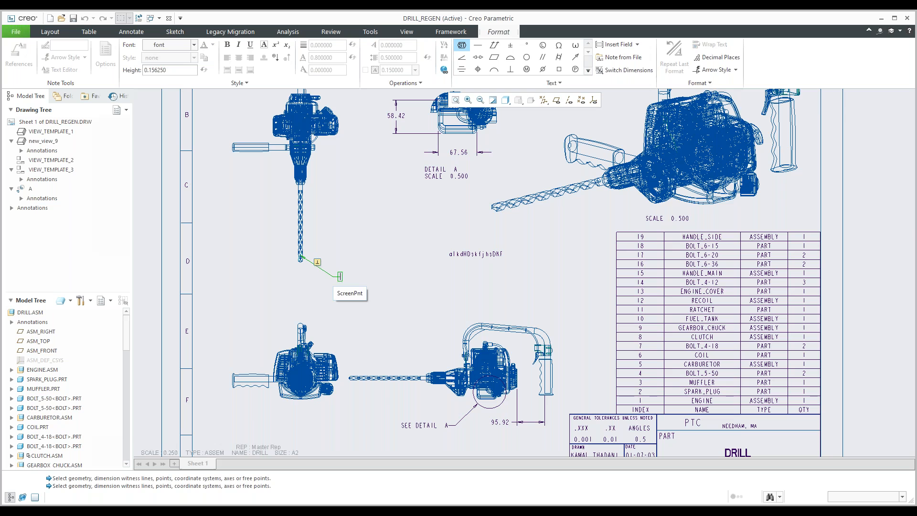
text(Drill)
key(Return)
key(BackSpace)
click(371, 256)
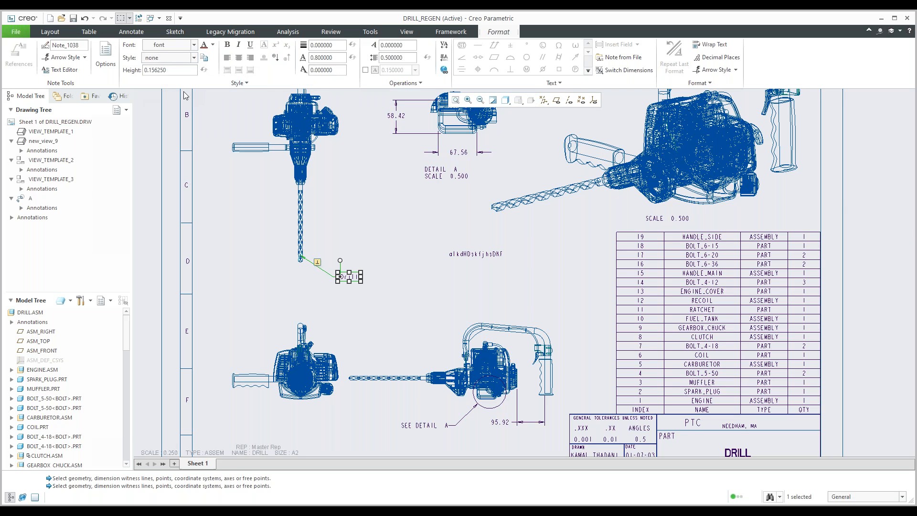
- Check the file browser for loading note text from a .txt file, and leave without choosing one
click(617, 61)
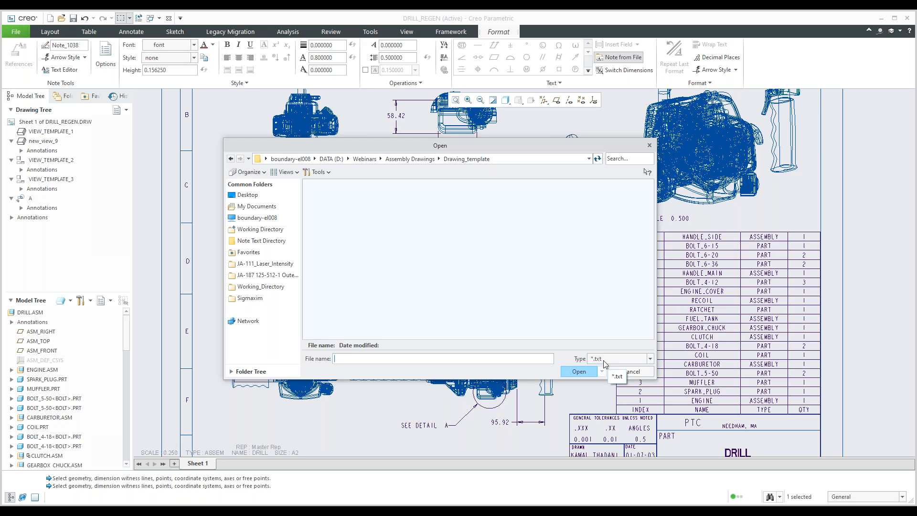
click(630, 372)
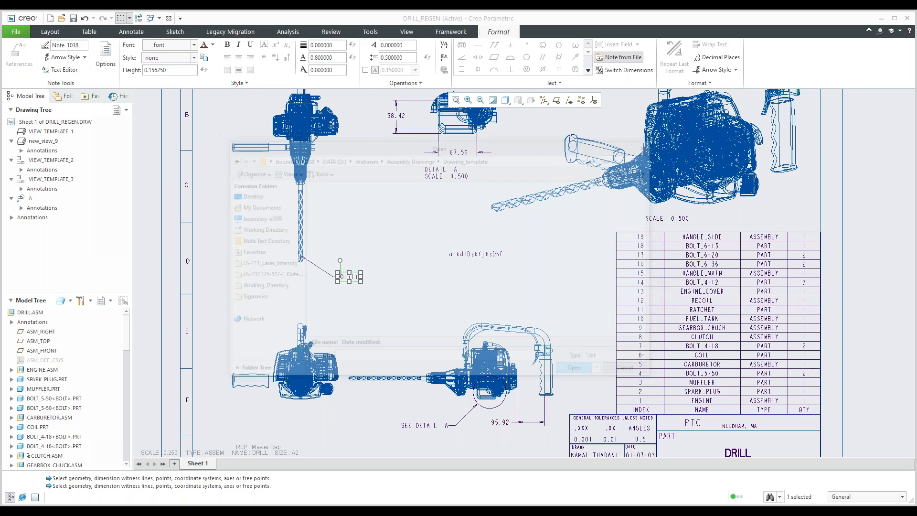
click(412, 268)
- Look through the available commands for the unattached note "alkdHDskfjhsDKF" and deselect it
scroll(409, 271, up, 2)
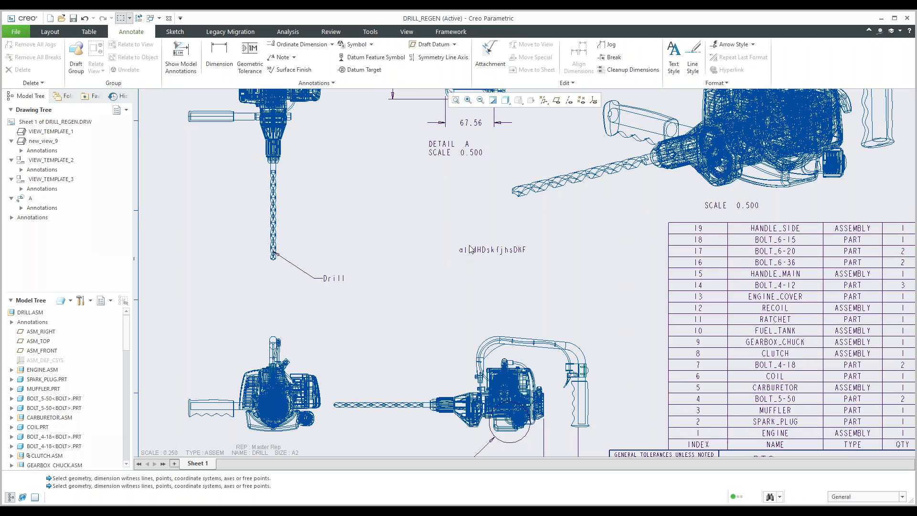
click(464, 250)
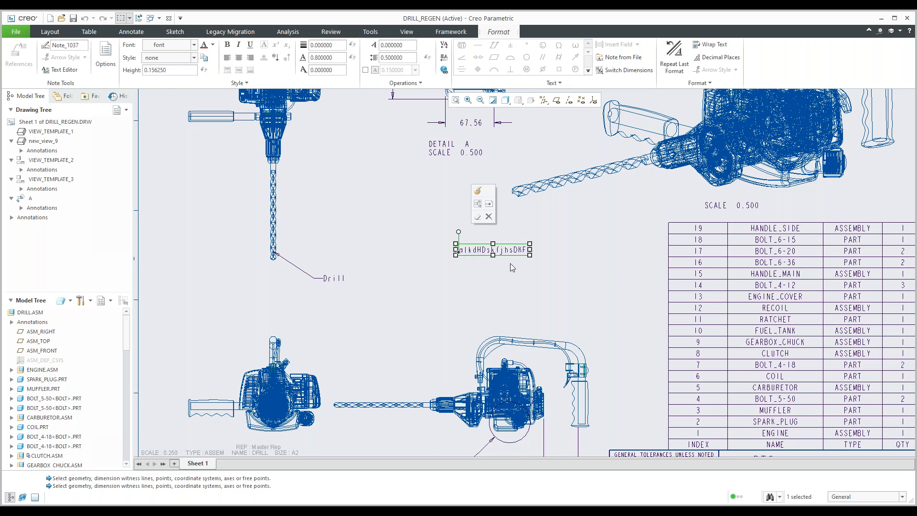
right_click(493, 255)
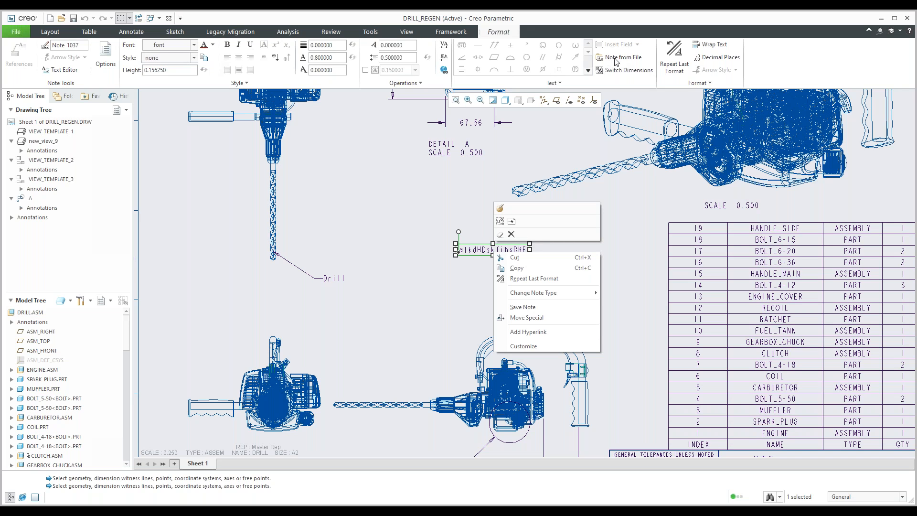
click(429, 220)
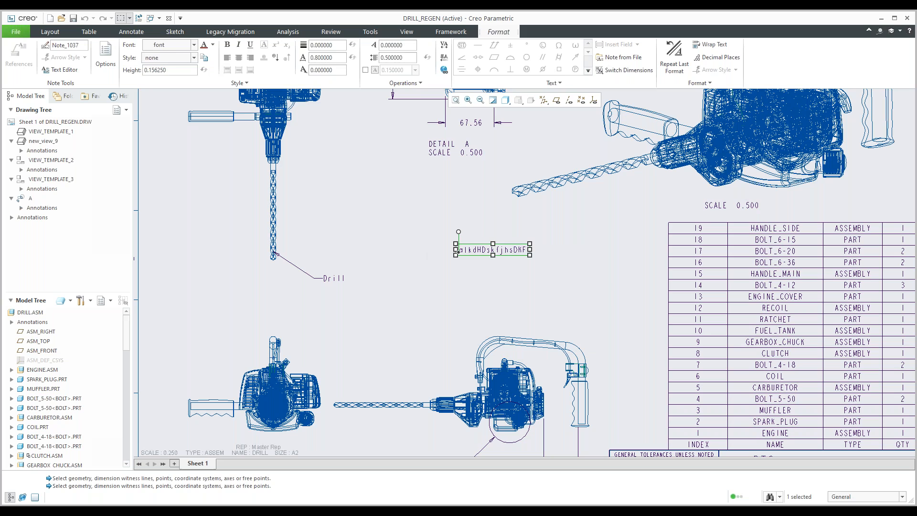
click(429, 257)
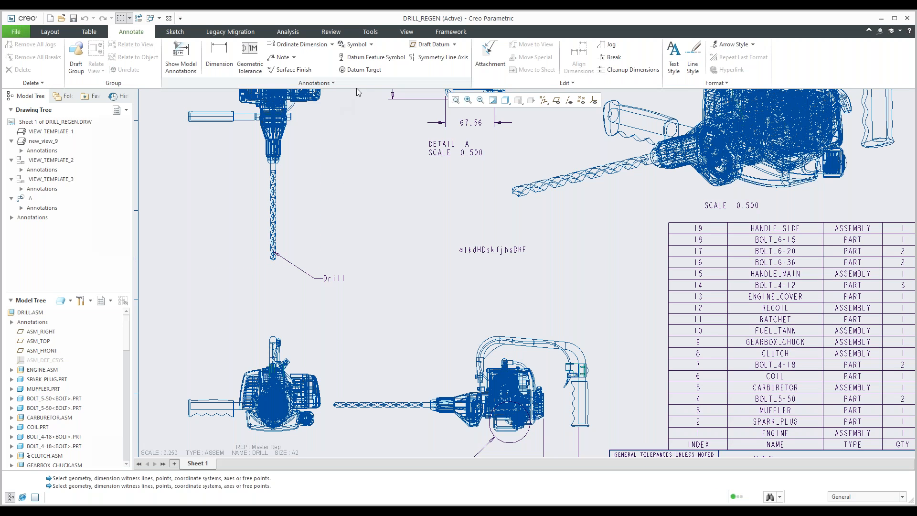
- Look at the custom drawing symbol settings for VIEW_TEMPLATE_SYMBOL and leave without placing it
click(372, 45)
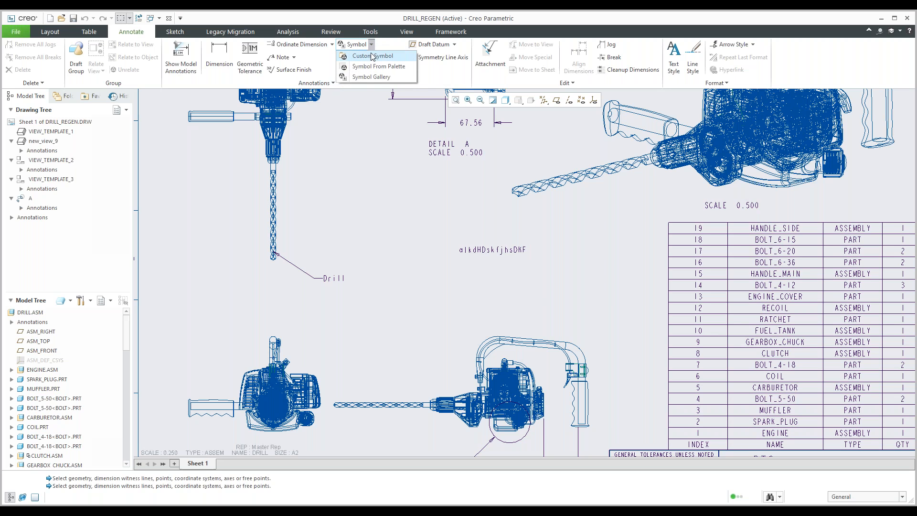
click(372, 57)
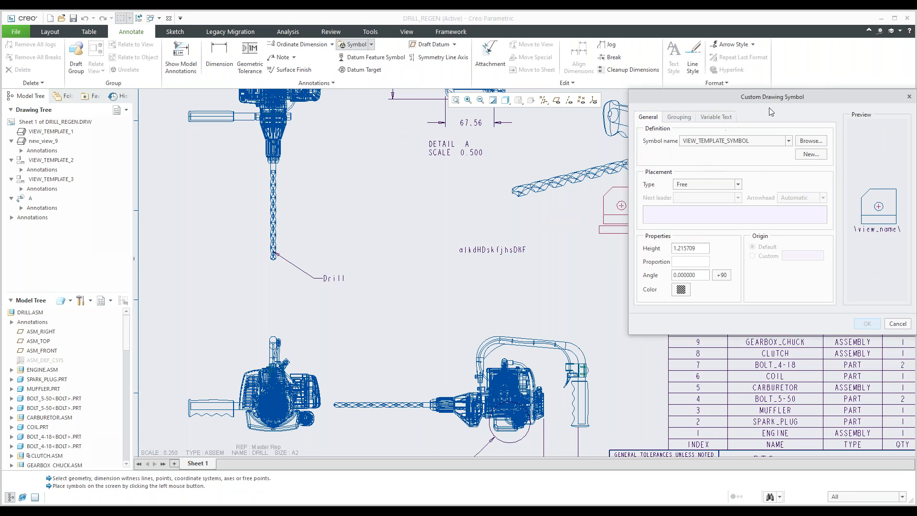
click(896, 325)
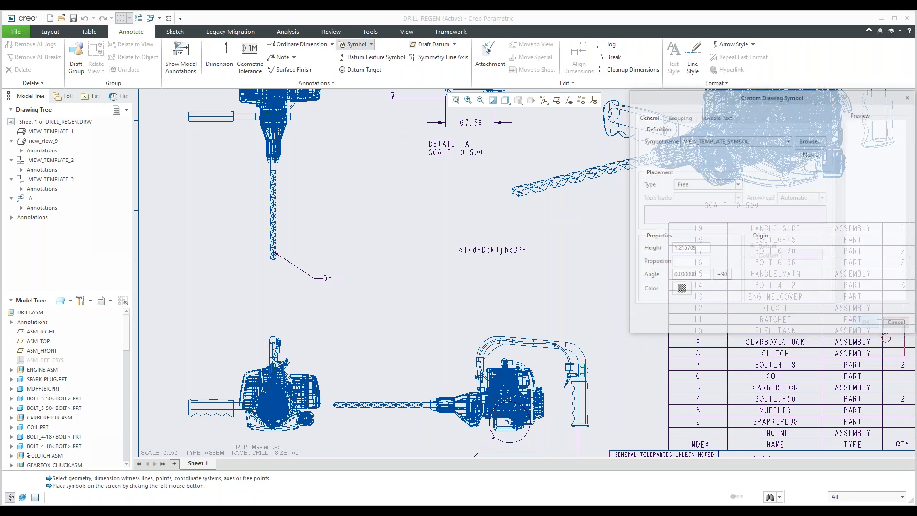
- Place four quartered-circle CG symbols from the symbol palette: one on each bit tip in the vertical and side views, two in empty space
click(371, 44)
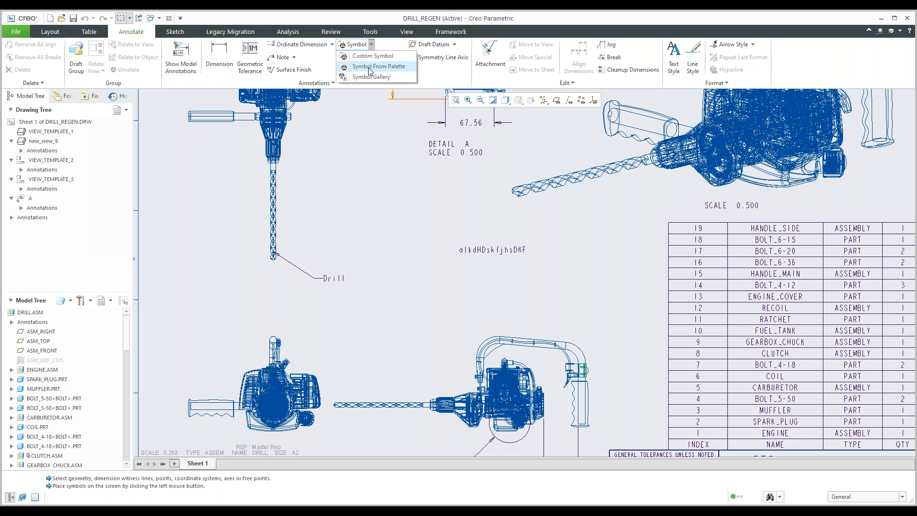
click(370, 66)
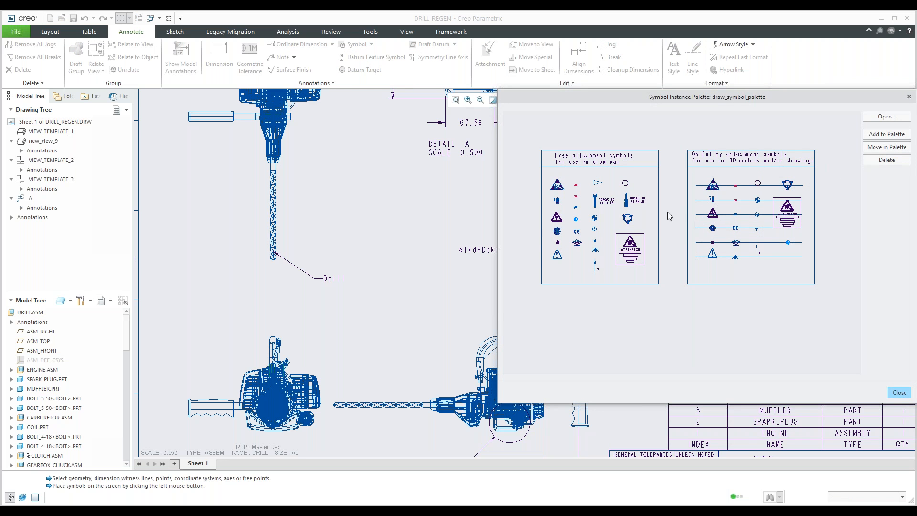
scroll(568, 214, down, 5)
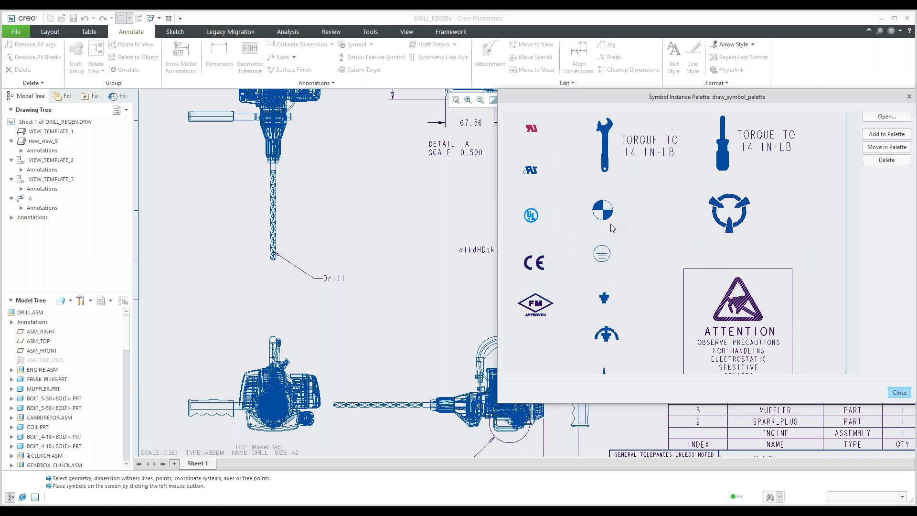
scroll(621, 262, up, 2)
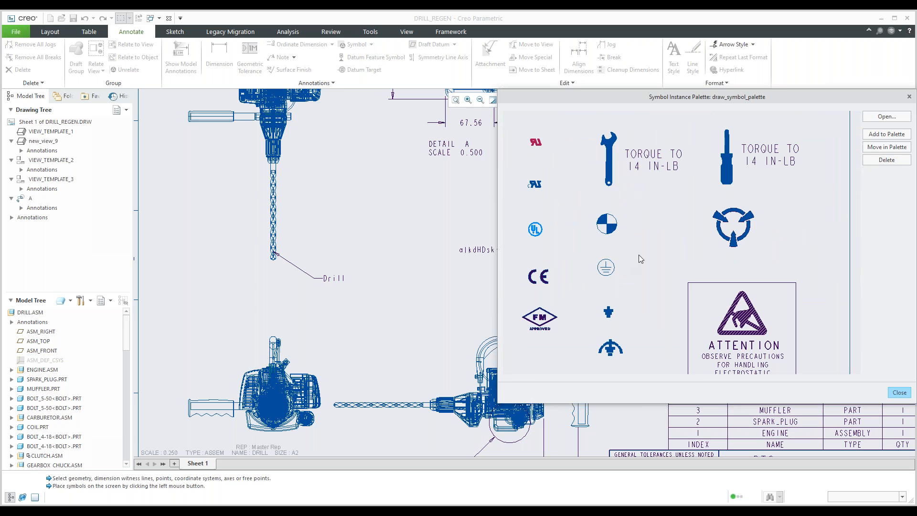
click(607, 224)
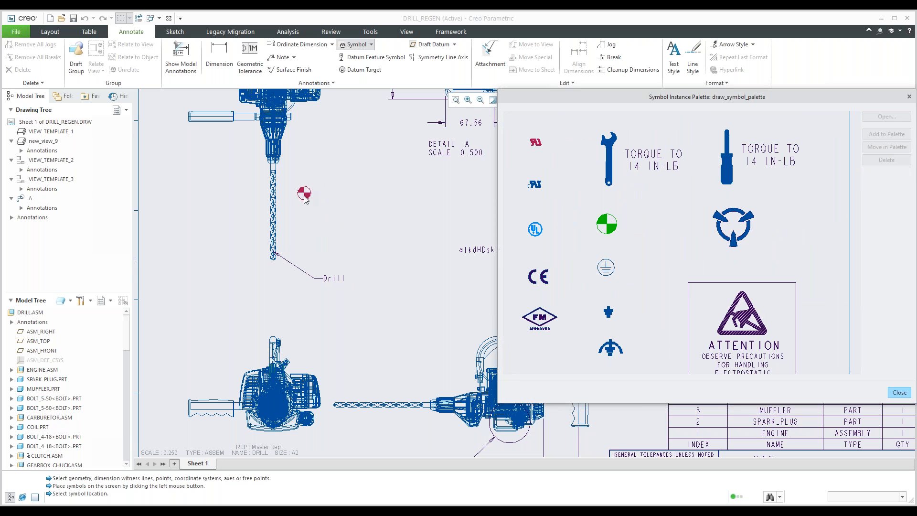
click(272, 261)
click(419, 219)
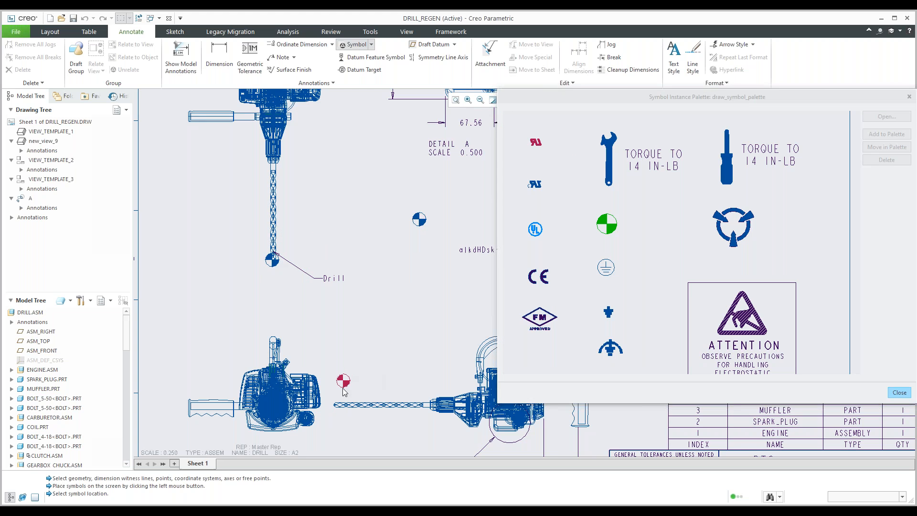
click(335, 406)
click(430, 303)
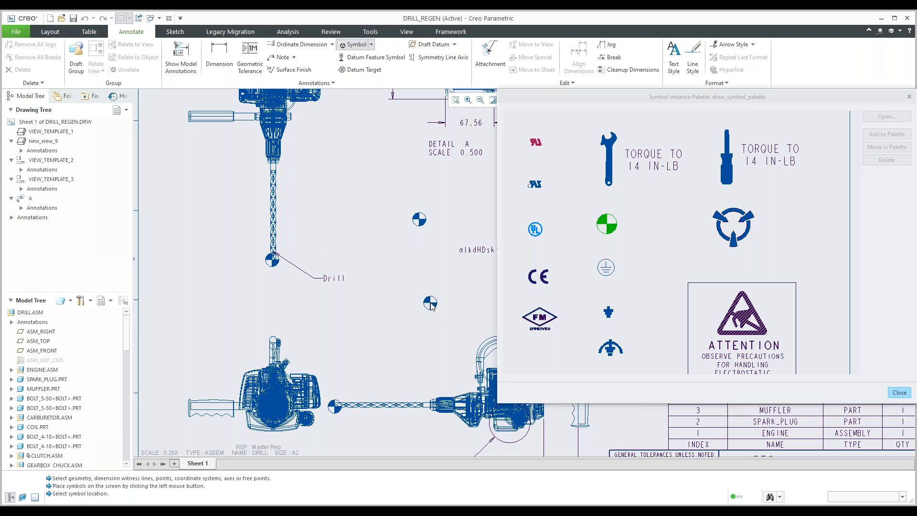
click(900, 393)
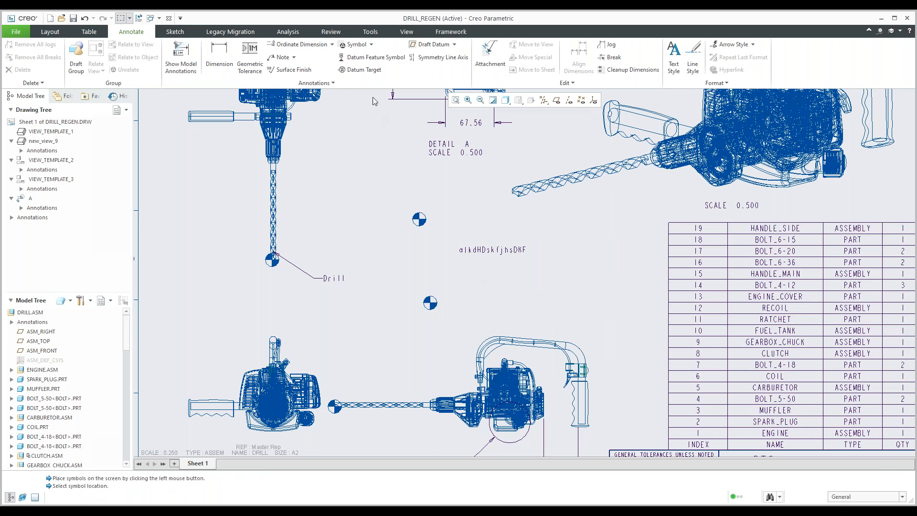
- Load the iso_fillet.sym weld symbol from the iso_weld folder of the system symbols' weldsymlib library as a custom symbol
click(371, 45)
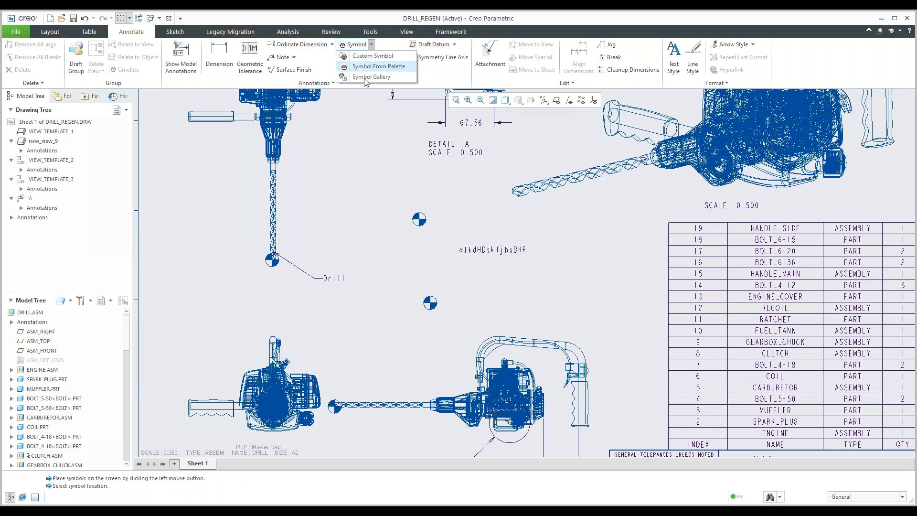
click(379, 66)
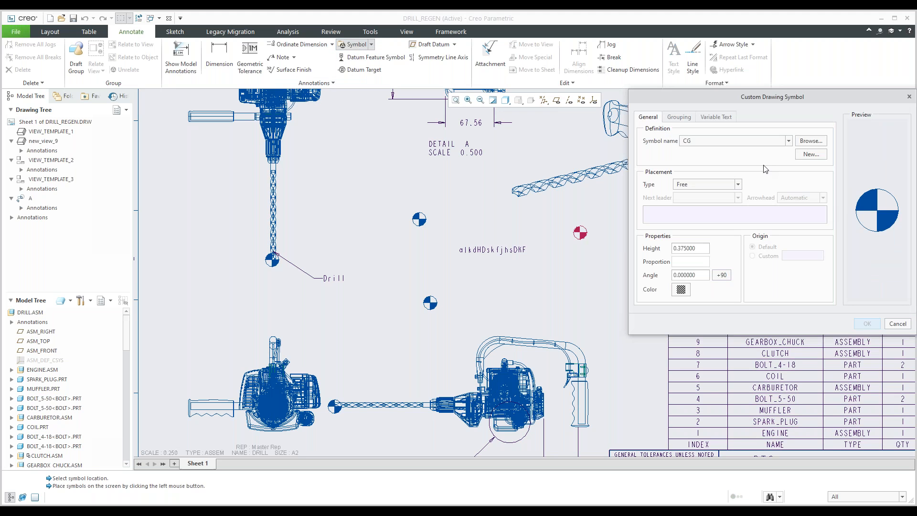
click(811, 140)
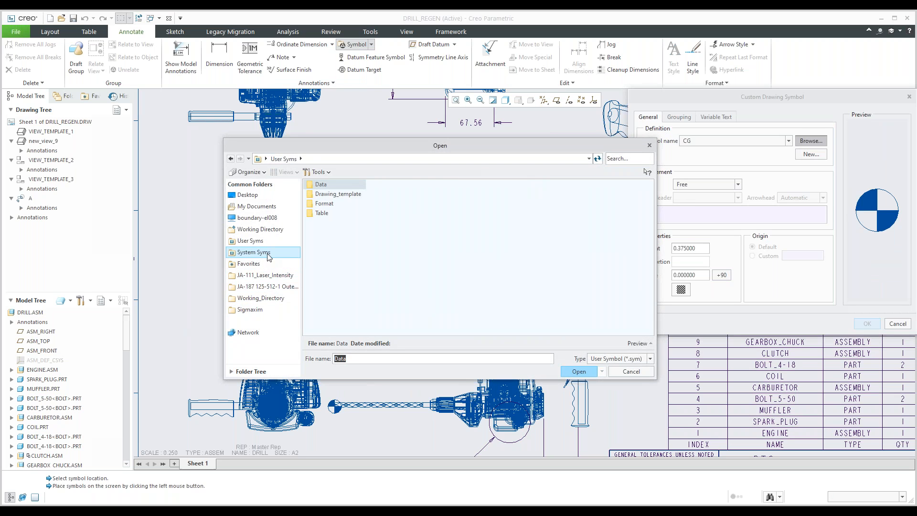
click(269, 257)
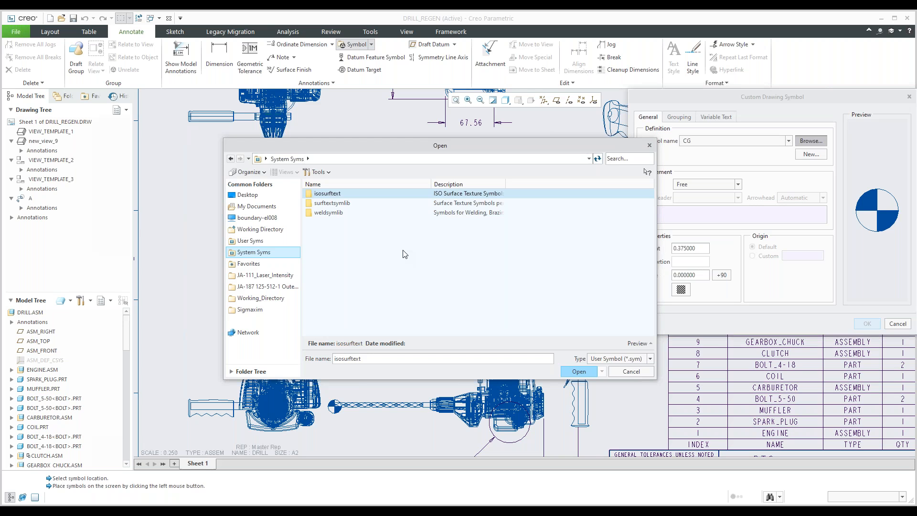
double_click(337, 215)
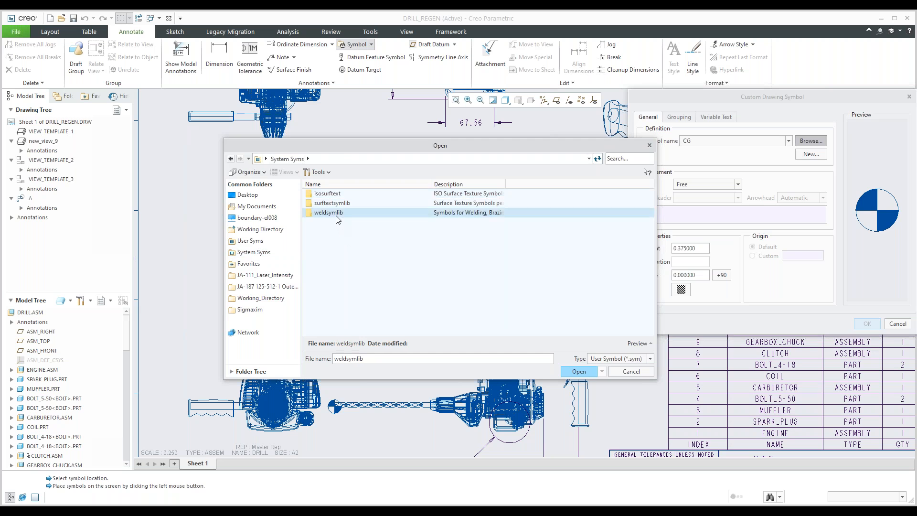
double_click(331, 204)
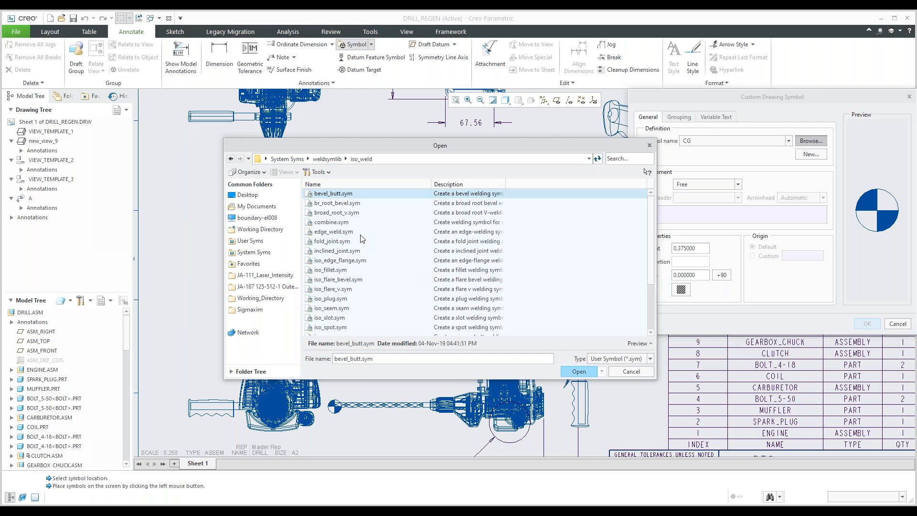
click(331, 271)
click(577, 372)
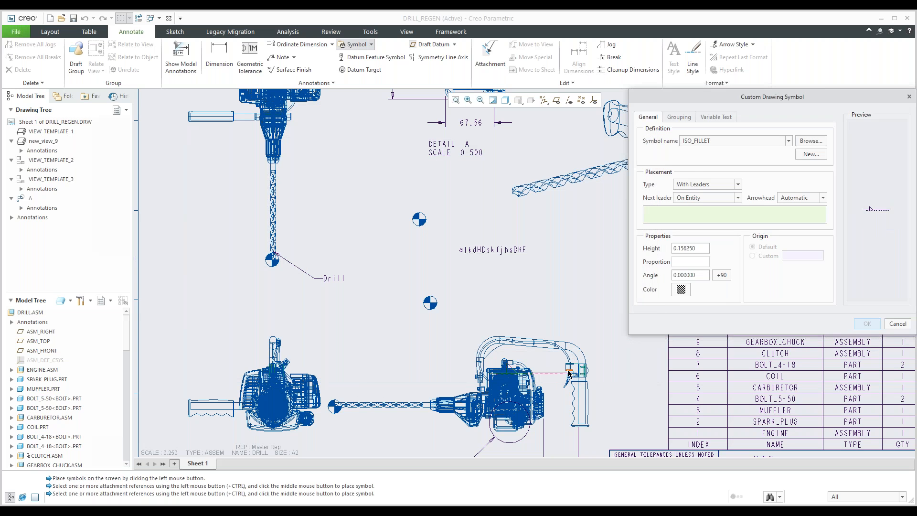
- Set the ISO_FILLET symbol's grouping to BENEATH_REF under ARROW_SIDE
click(678, 117)
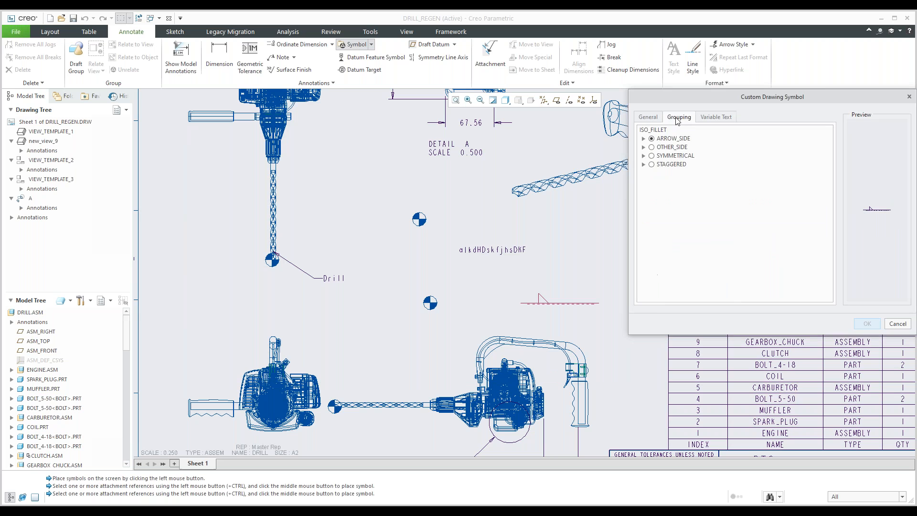
mouse_move(692, 98)
mouse_down()
mouse_move(572, 158)
mouse_move(543, 145)
mouse_move(638, 155)
mouse_up()
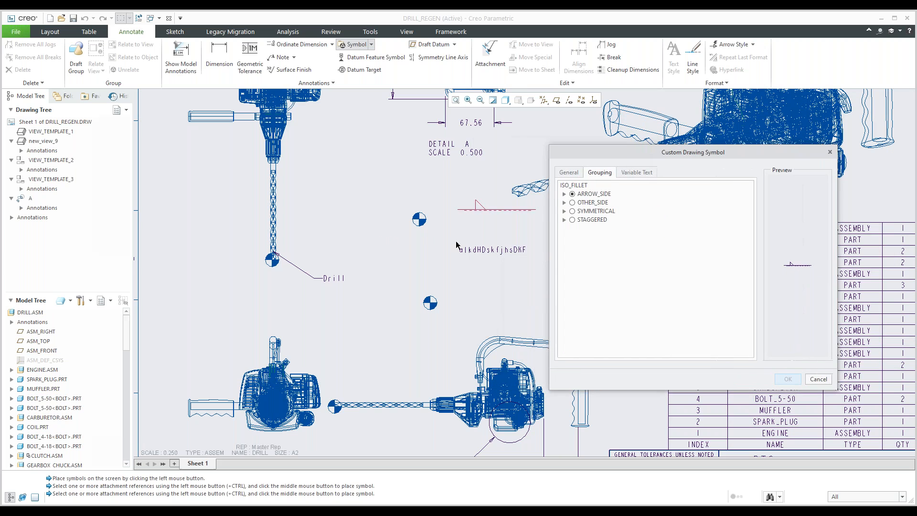
click(565, 194)
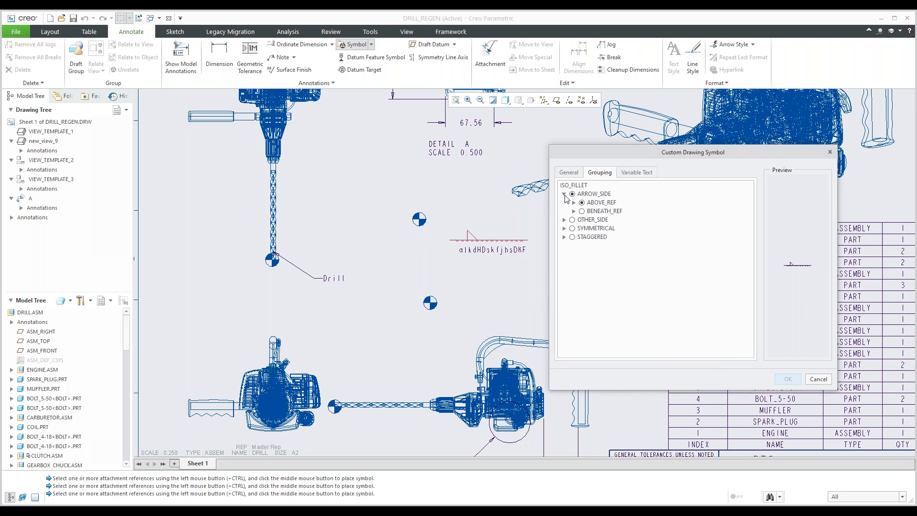
click(583, 211)
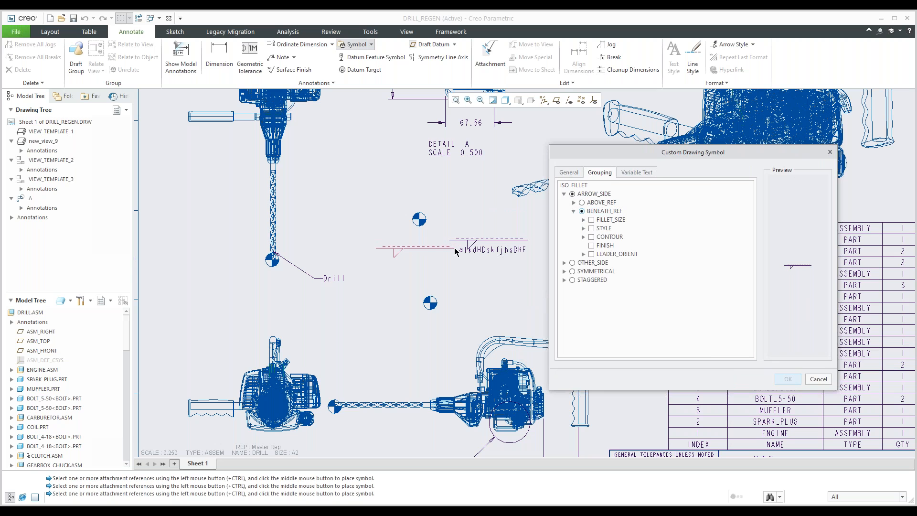
- Look through the OTHER_SIDE, SYMMETRICAL and STAGGERED grouping options of the ISO_FILLET symbol
click(564, 263)
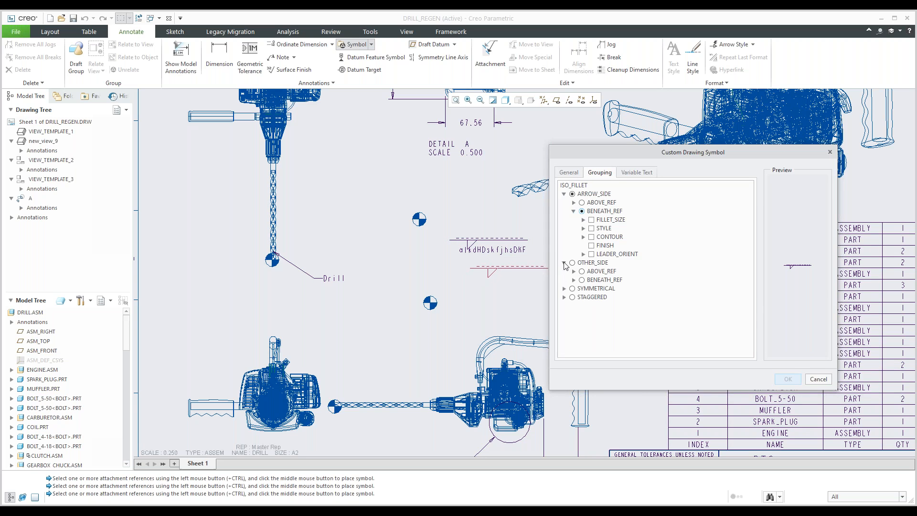
click(564, 288)
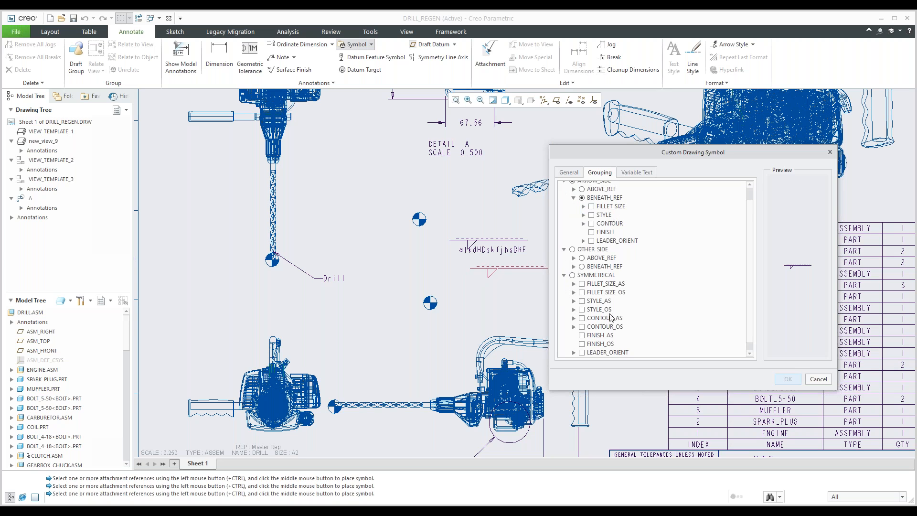
click(565, 353)
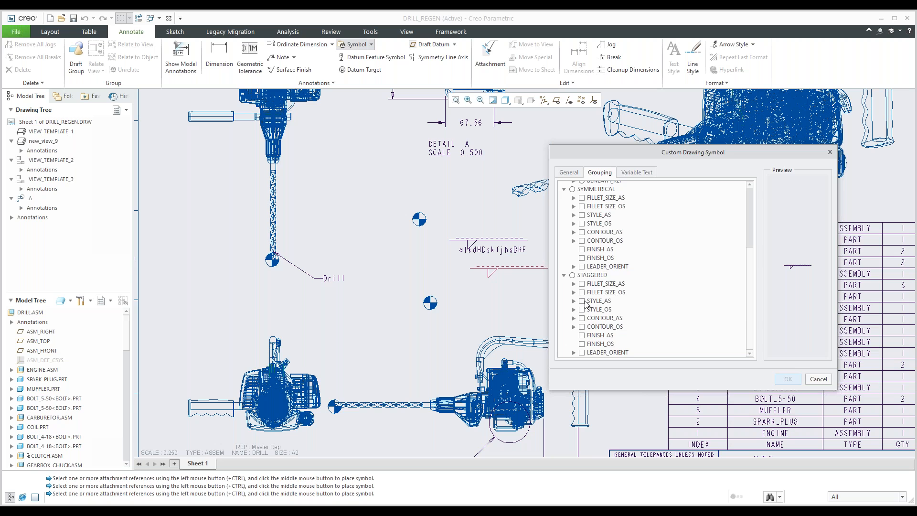
scroll(595, 220, up, 4)
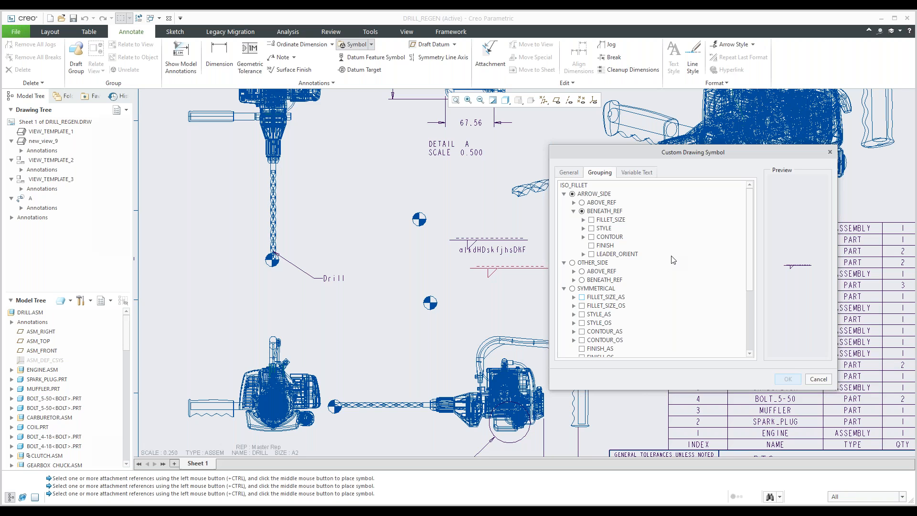
- Include FINISH in the weld symbol and place it with a leader attached to the drill bit in the vertical view
click(593, 247)
click(592, 246)
click(271, 245)
middle_click(229, 251)
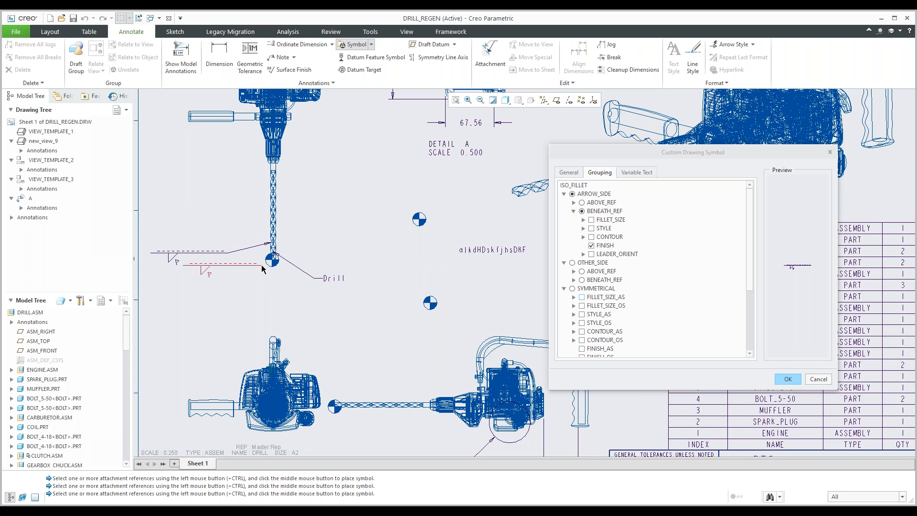
click(788, 379)
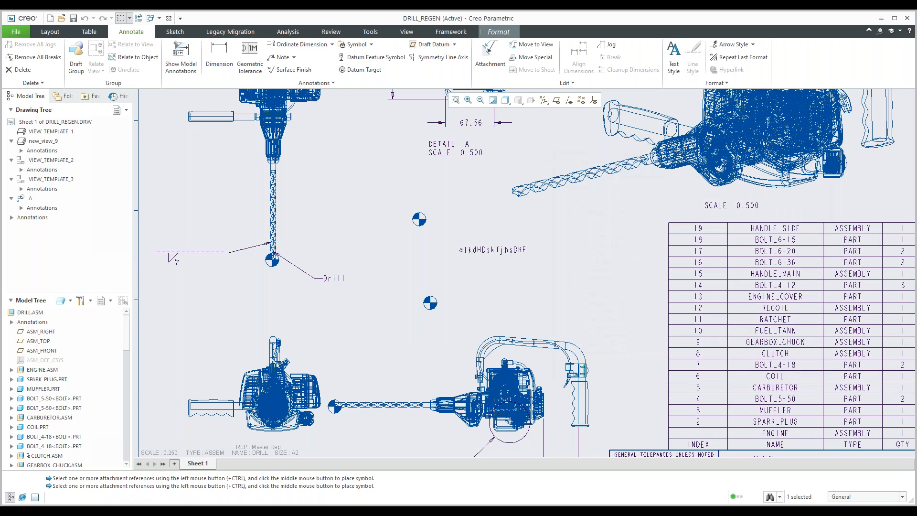
click(482, 271)
- Look at the system symbol folders, including isosurftext, for a custom symbol and leave without loading one
click(371, 45)
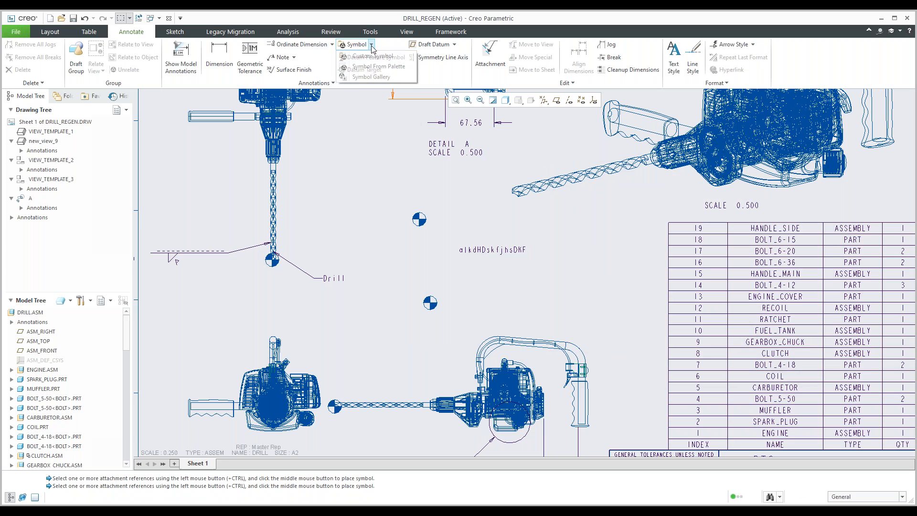
click(374, 56)
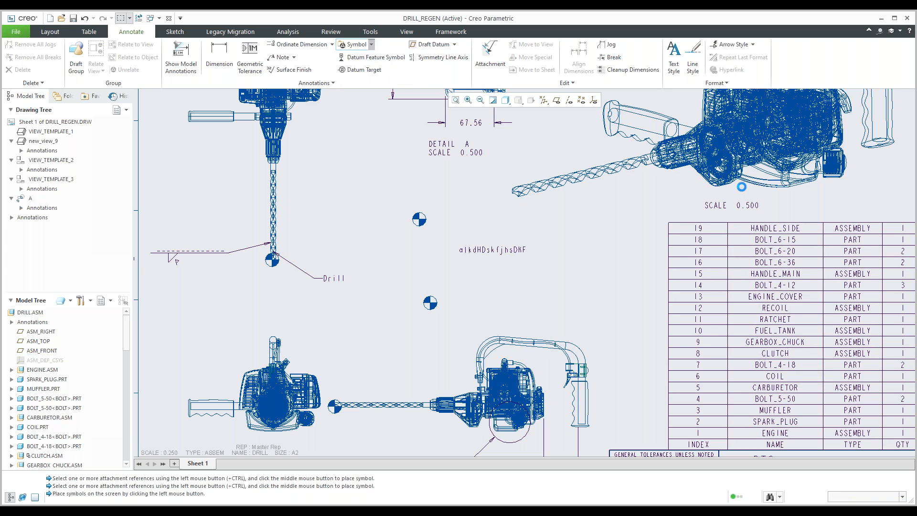
click(738, 200)
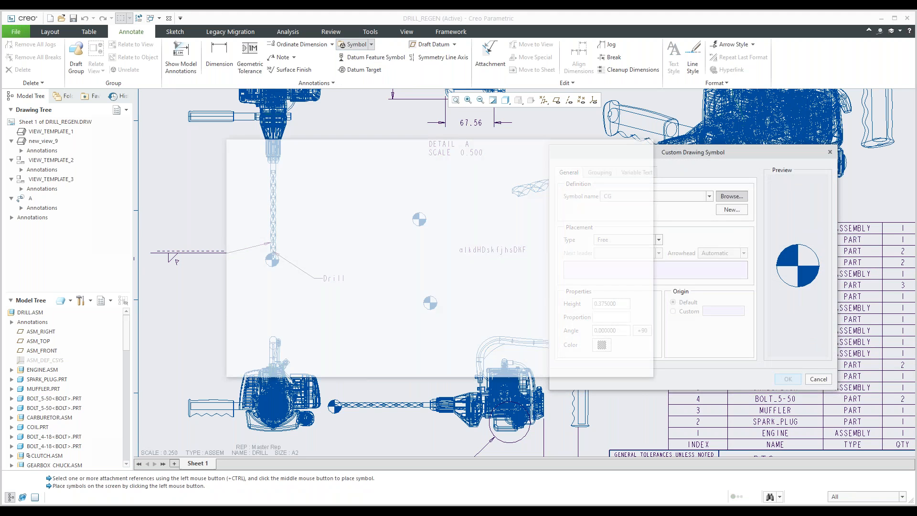
click(254, 252)
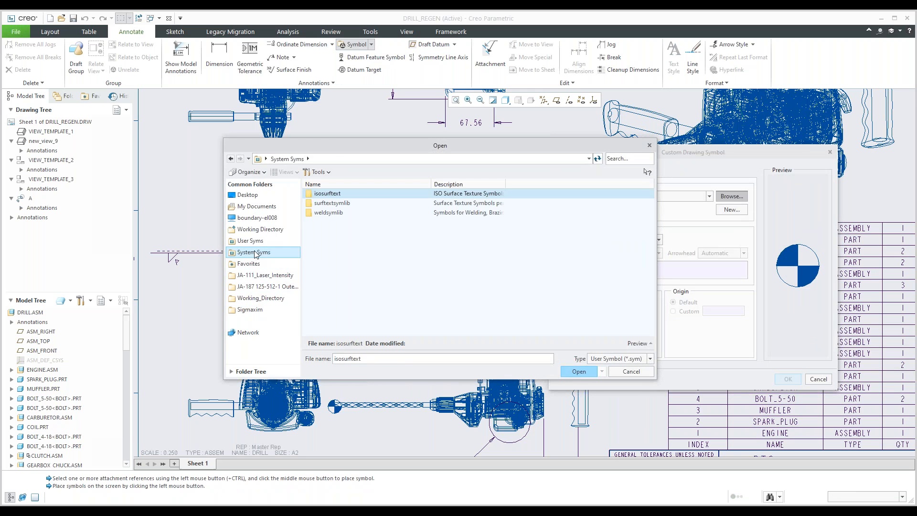
double_click(333, 196)
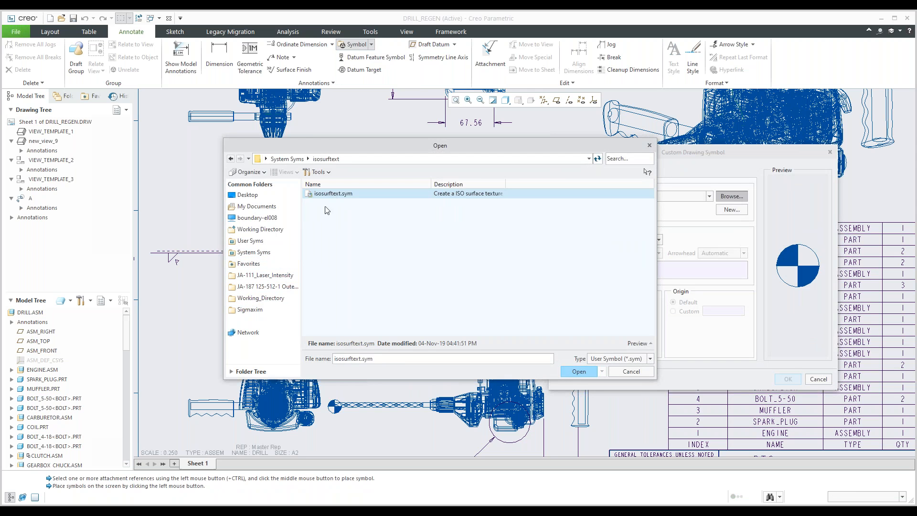
click(231, 160)
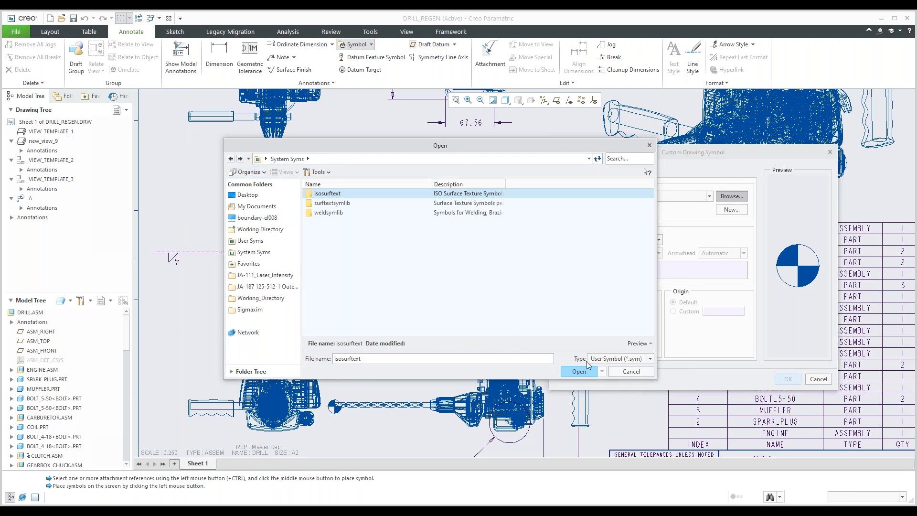
click(630, 372)
click(818, 379)
scroll(497, 280, down, 5)
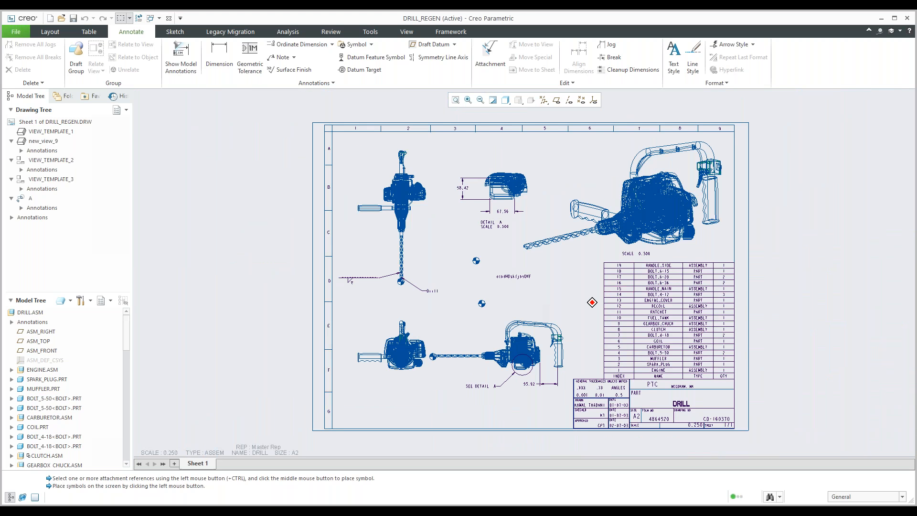
scroll(568, 312, up, 2)
scroll(589, 288, up, 1)
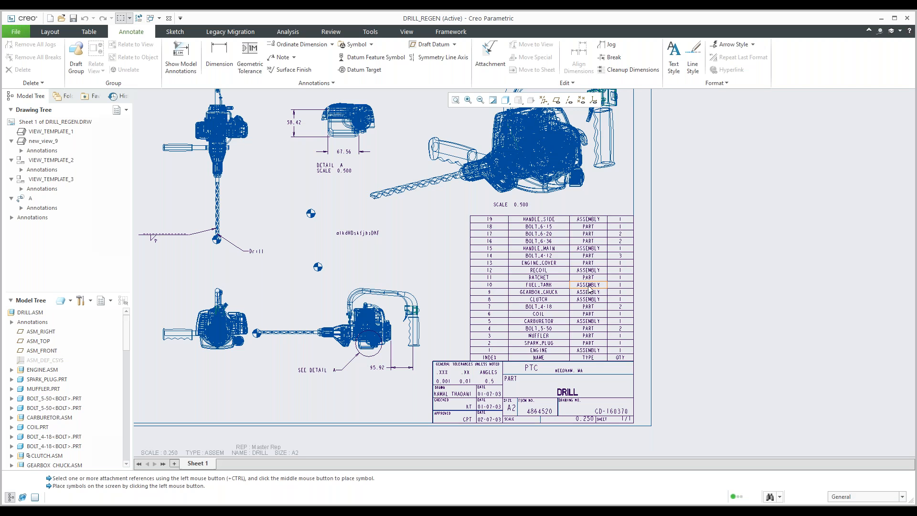
scroll(588, 287, down, 2)
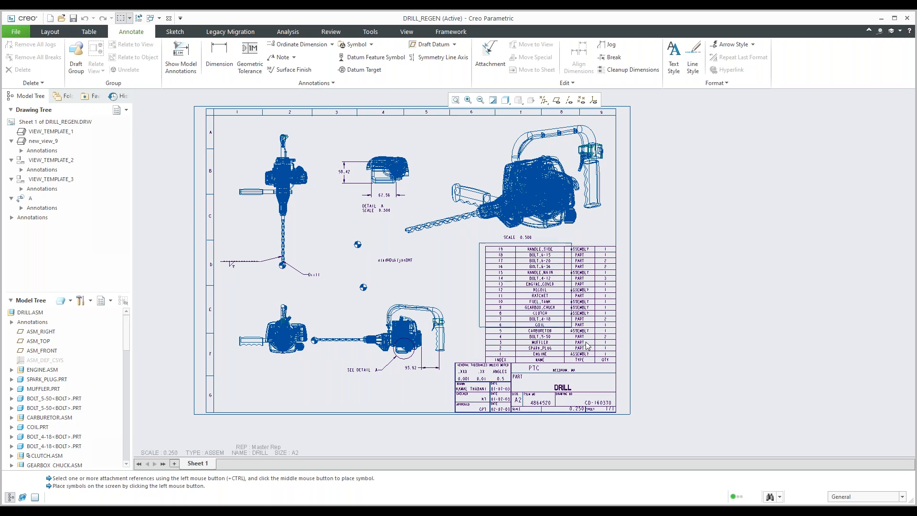
click(668, 340)
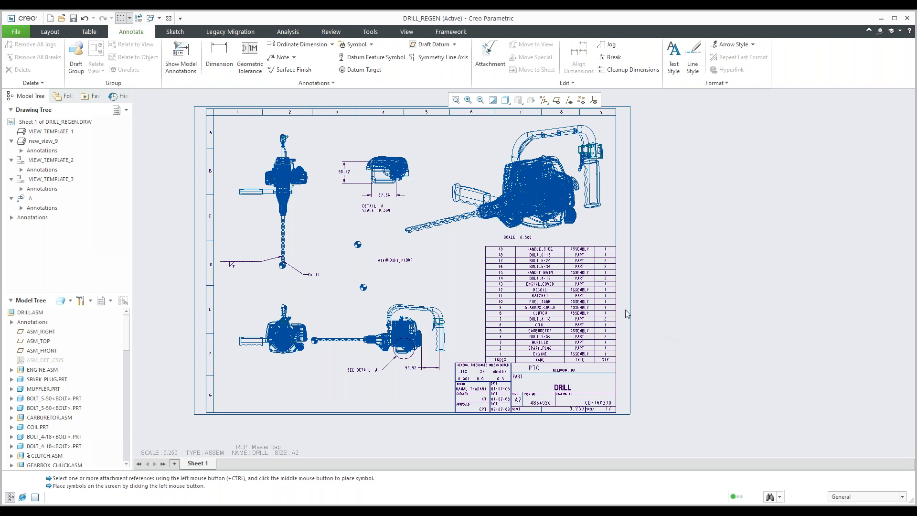
- Browse the quick tables and place the "bom description down" table in the empty space beyond the sheet's right border
click(90, 33)
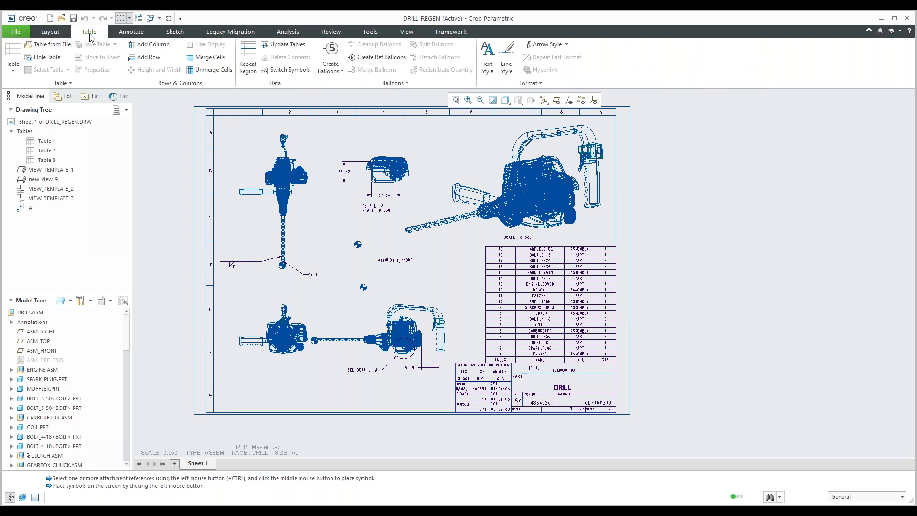
click(13, 70)
mouse_move(56, 195)
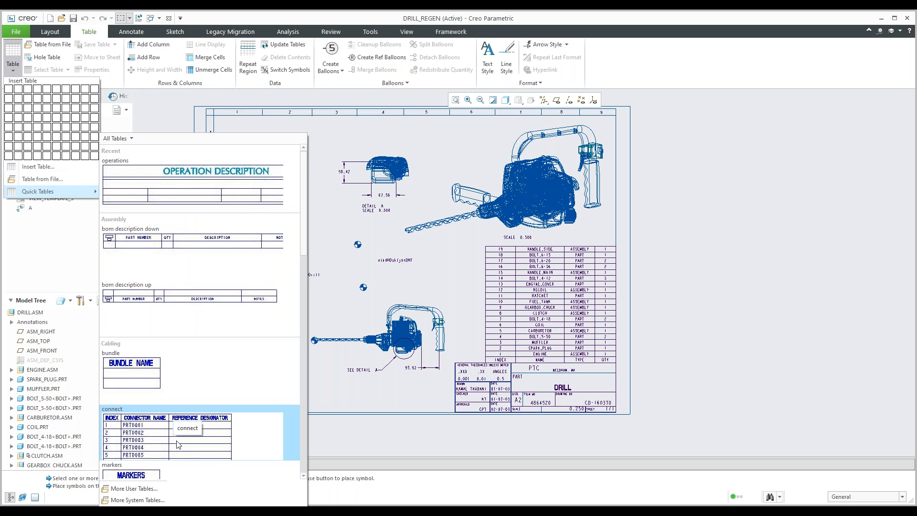
scroll(187, 383, down, 3)
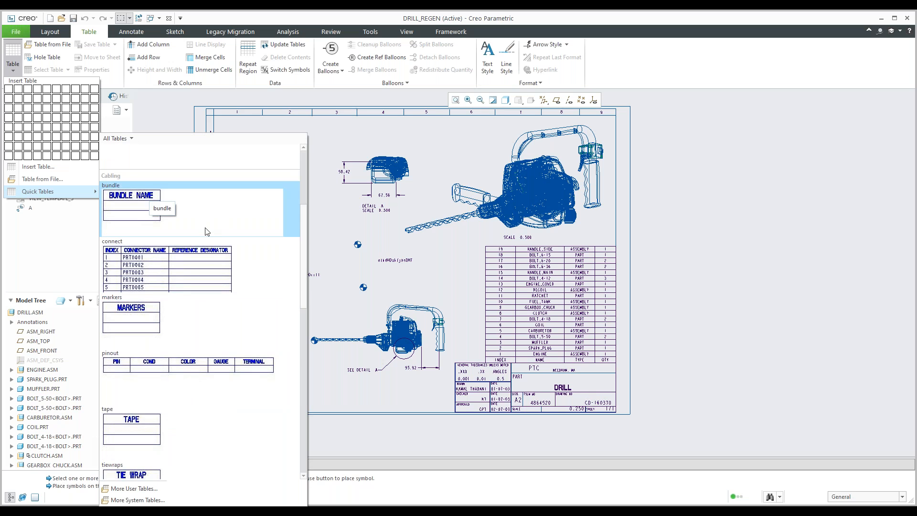
scroll(206, 239, down, 3)
scroll(206, 247, down, 3)
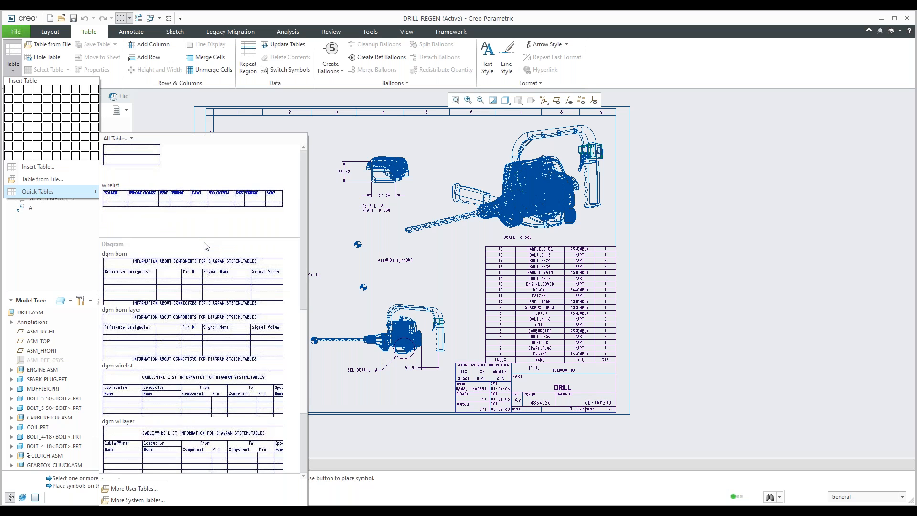
scroll(206, 246, down, 3)
scroll(206, 247, down, 1)
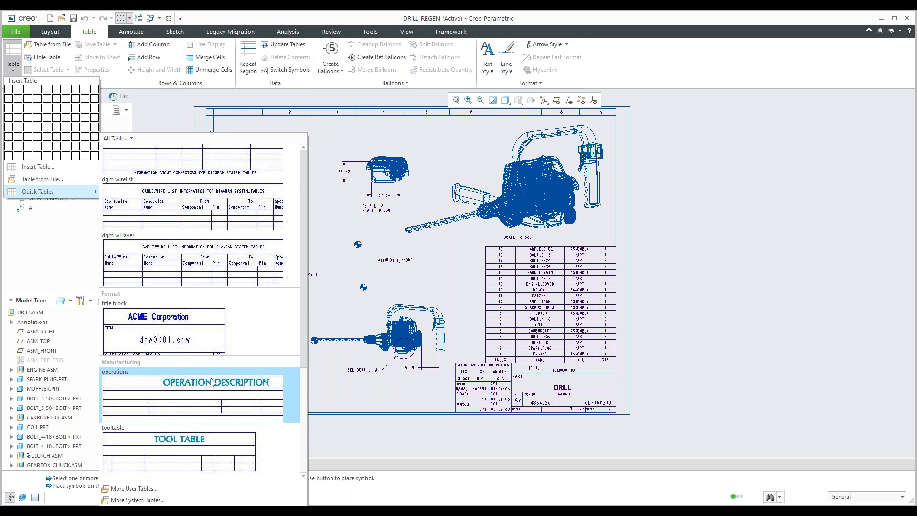
scroll(213, 382, down, 4)
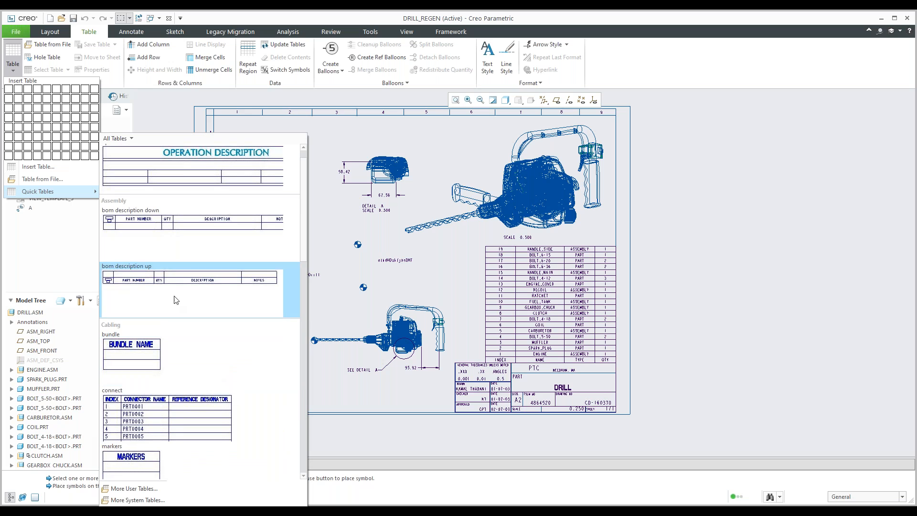
click(151, 221)
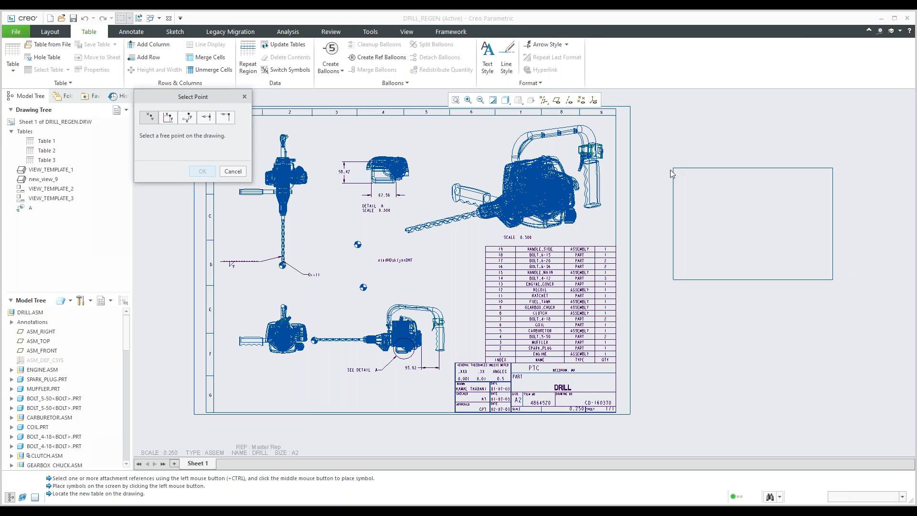
click(673, 173)
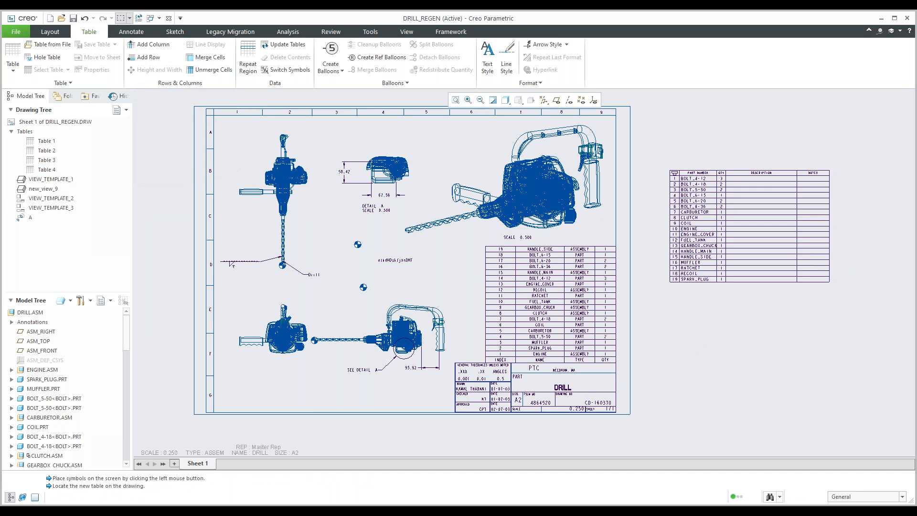
- Look at the report symbols available for the DESCRIPTION cell of BOLT_4-12 in the new table and leave without choosing one
scroll(730, 296, up, 2)
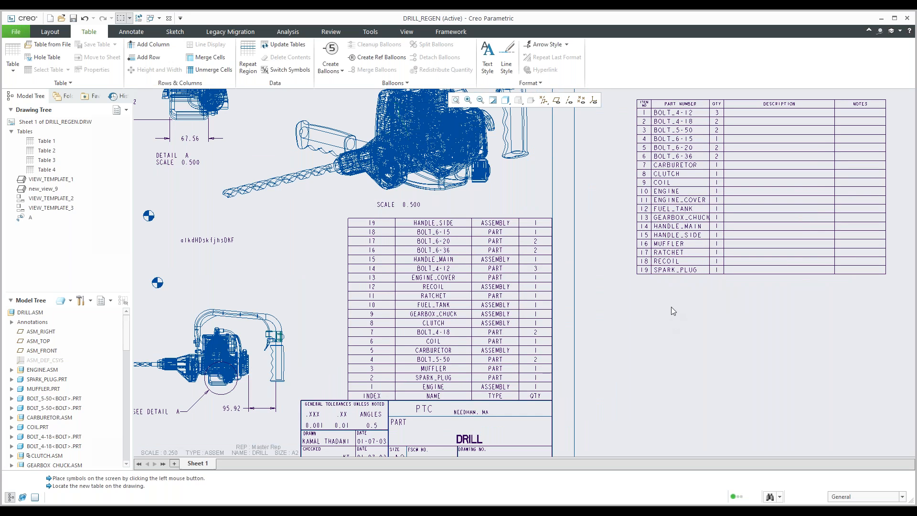
middle_drag(676, 318, 588, 376)
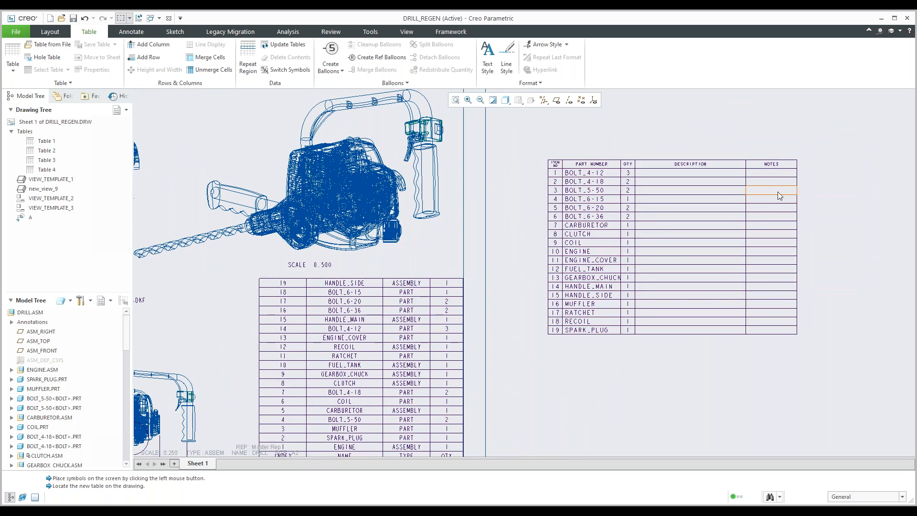
scroll(777, 191, up, 2)
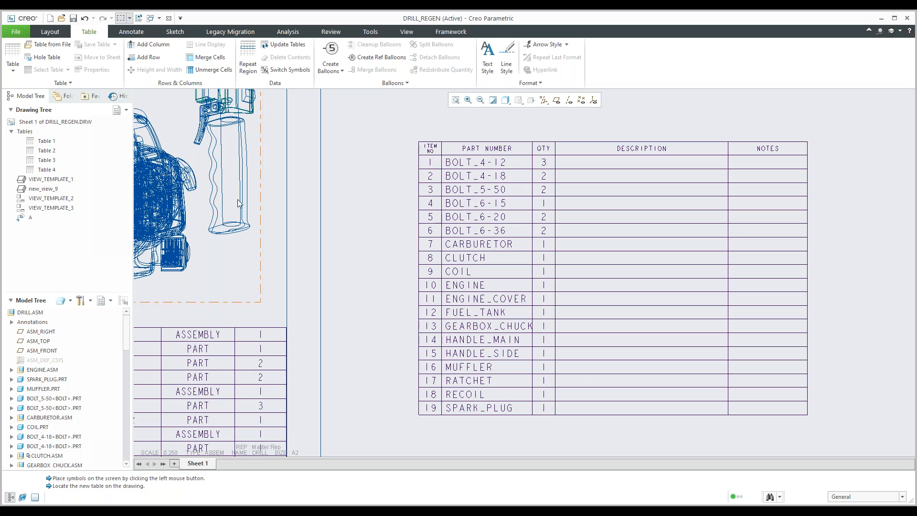
double_click(614, 163)
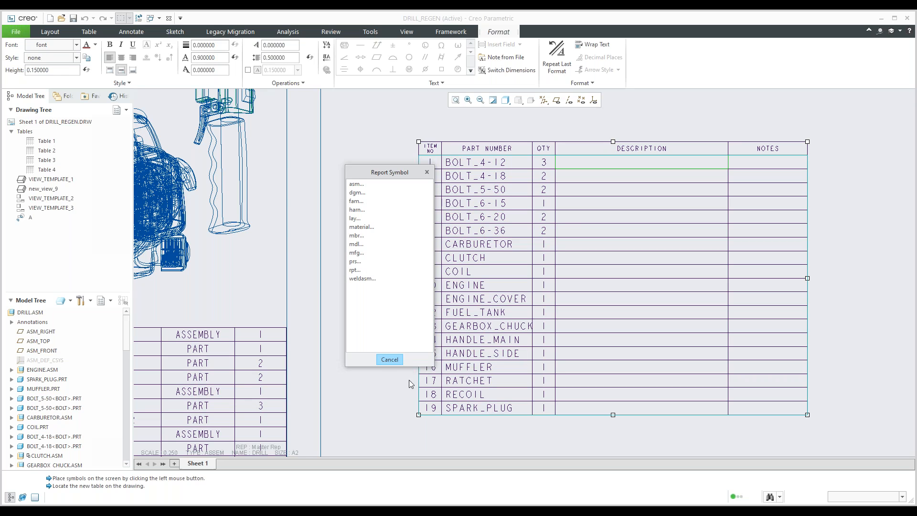
click(389, 360)
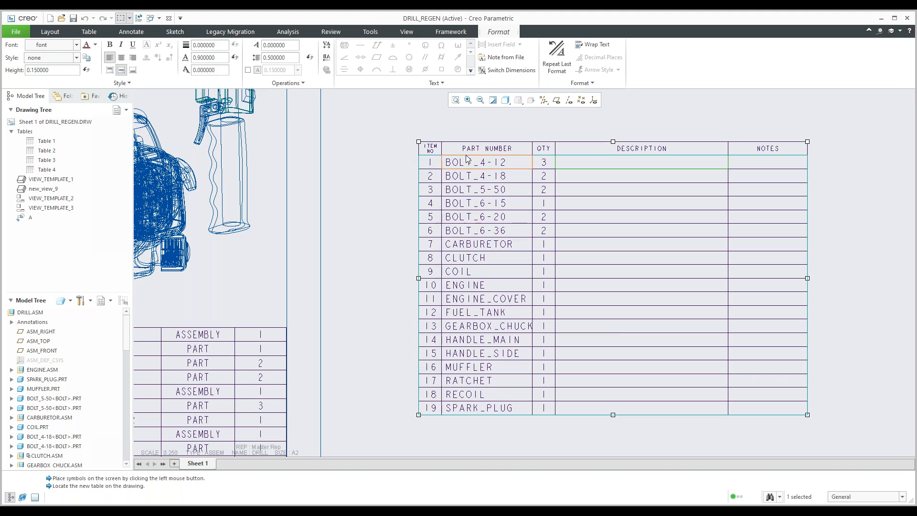
- Delete the quick BOM table with DESCRIPTION and NOTES columns placed beyond the sheet's right border
scroll(427, 196, down, 2)
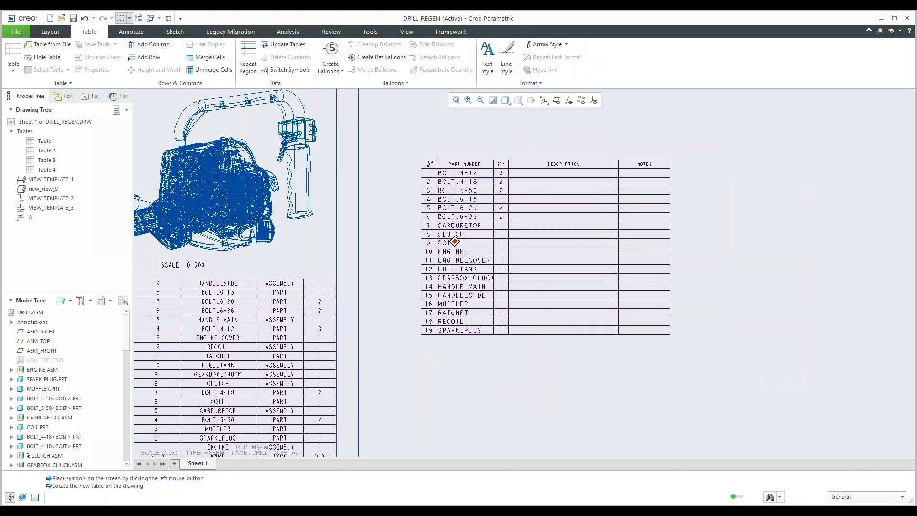
scroll(454, 239, down, 1)
drag(391, 108, 669, 312)
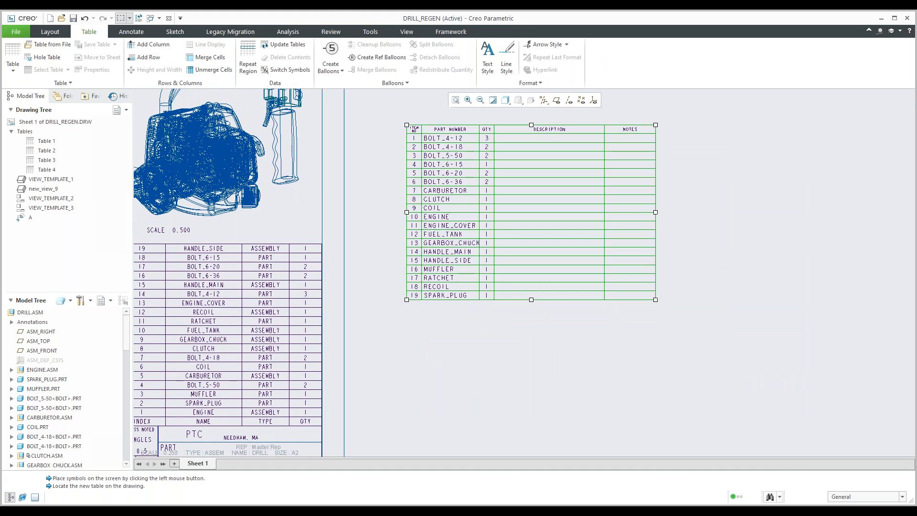
key(Delete)
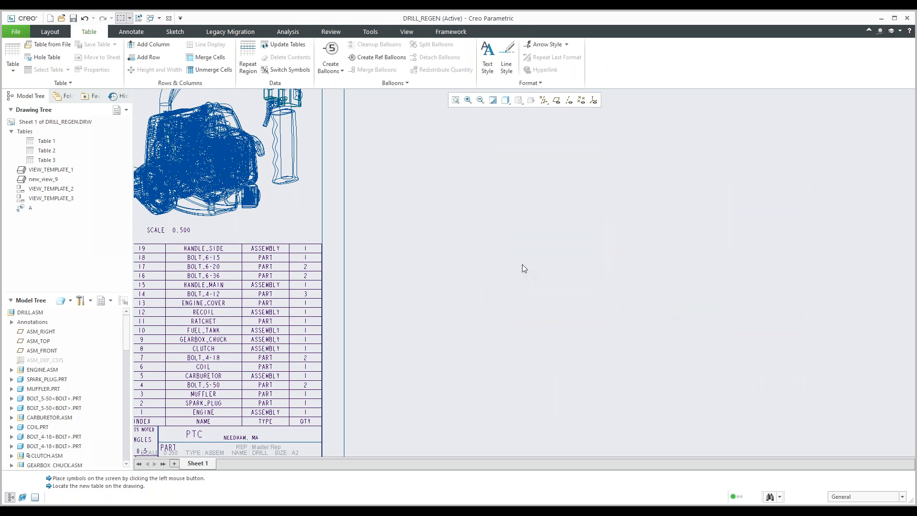
- Insert a table with three columns and two rows in the empty space beyond the sheet's right border
click(13, 69)
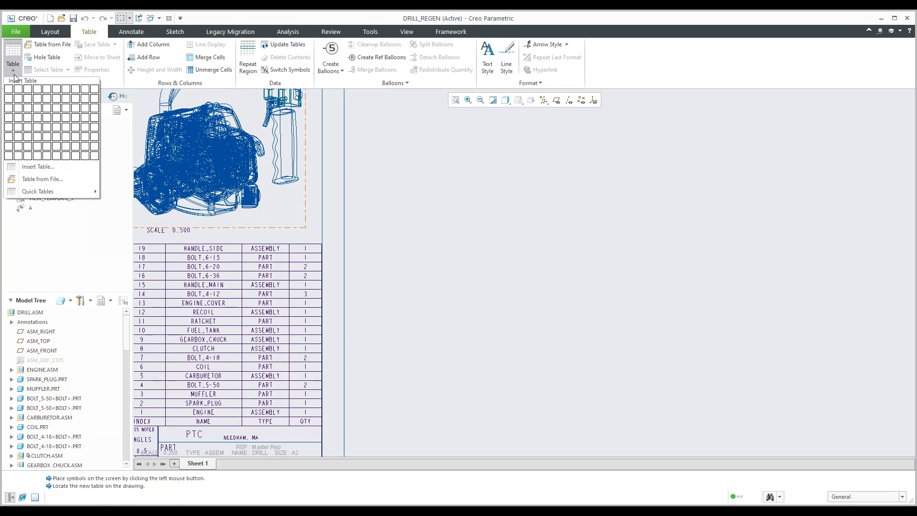
click(29, 101)
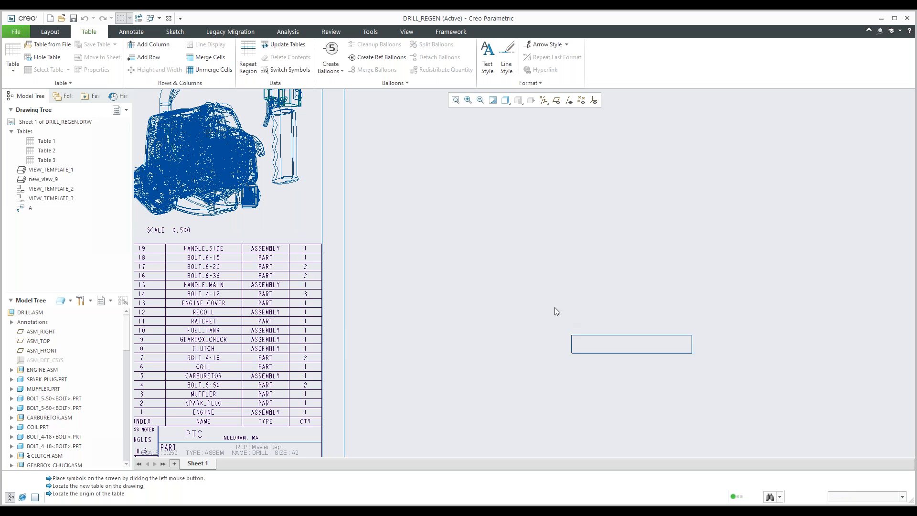
click(483, 262)
click(549, 325)
scroll(537, 305, up, 2)
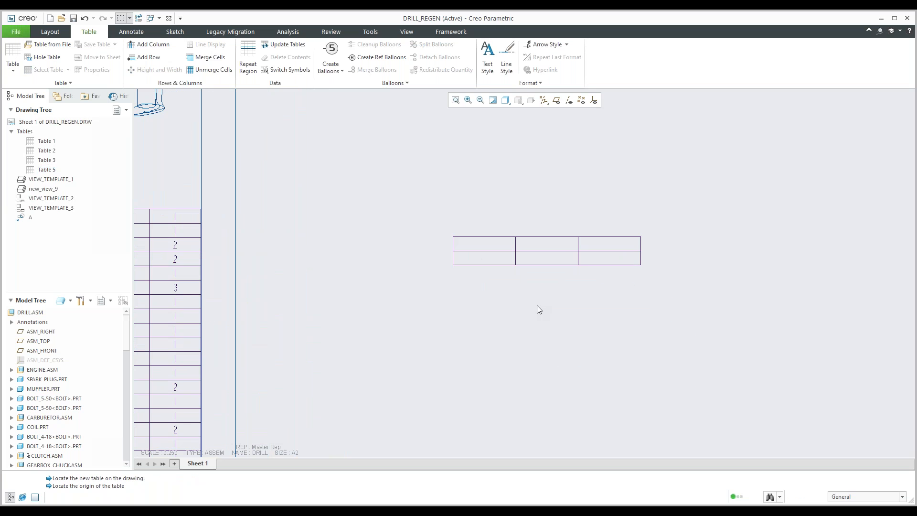
- Label the lower row of the new table with the headings Index, Name and QTY
double_click(478, 258)
text(Index)
click(491, 291)
double_click(547, 258)
text(Name)
click(561, 334)
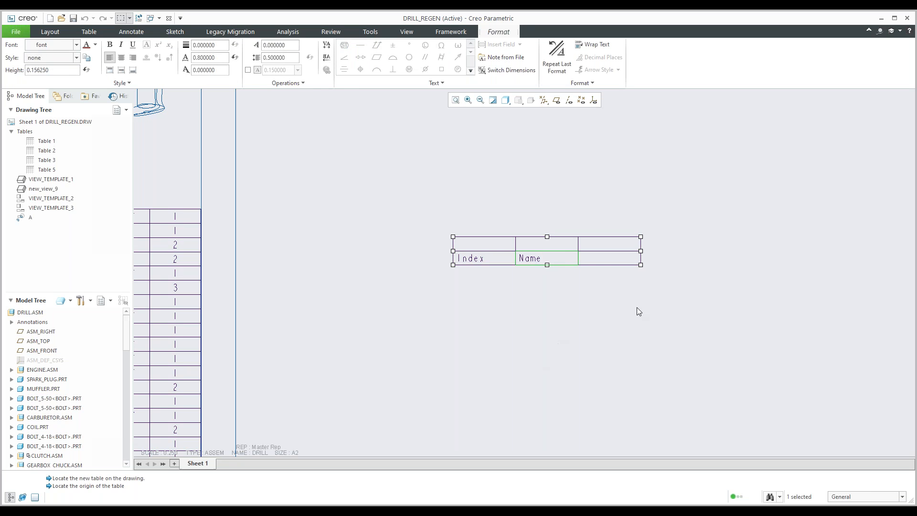
double_click(598, 258)
text(Q)
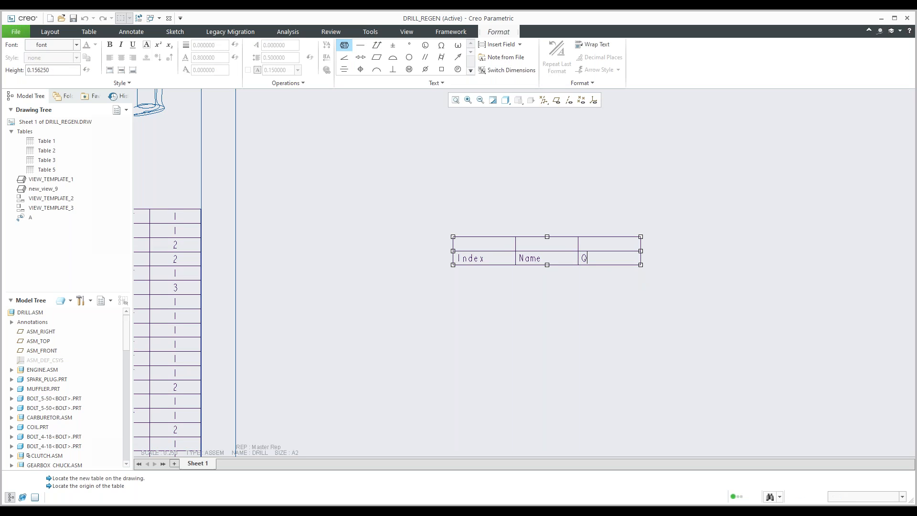
text(Ty)
key(BackSpace)
text(Y)
click(586, 295)
click(510, 299)
- Add a simple repeat region spanning the empty upper row of the new table, from the Index column to the QTY column
scroll(489, 302, down, 2)
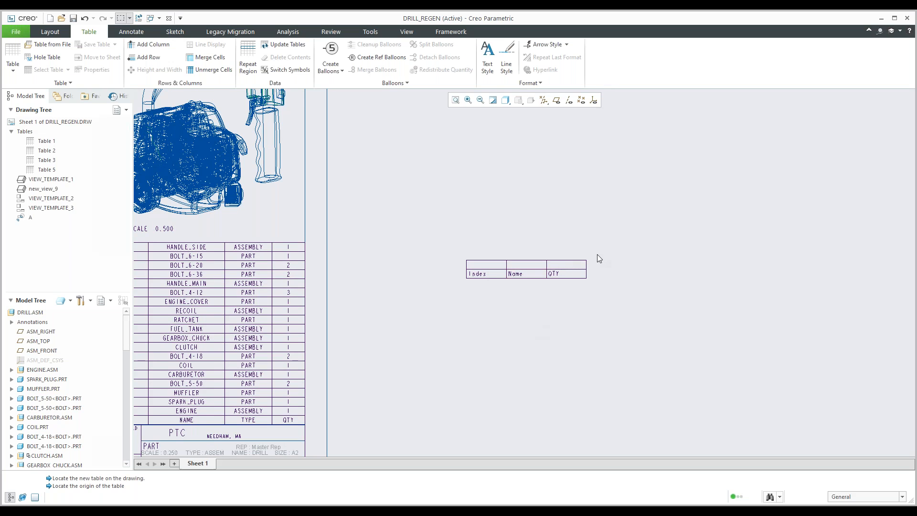
scroll(597, 255, up, 1)
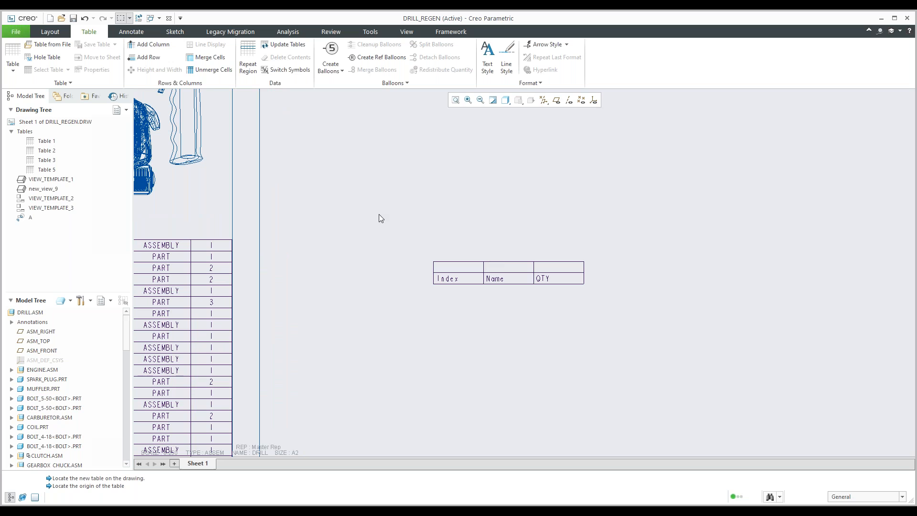
click(248, 70)
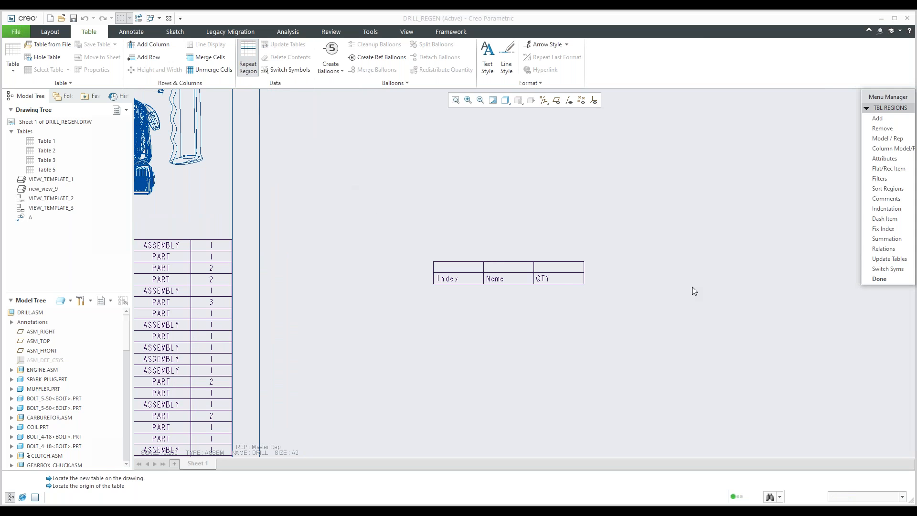
click(878, 118)
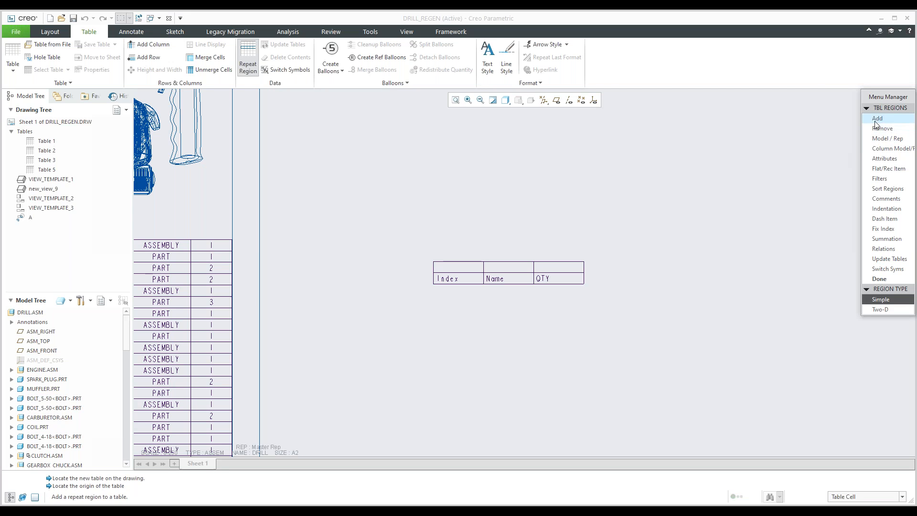
click(882, 301)
click(882, 301)
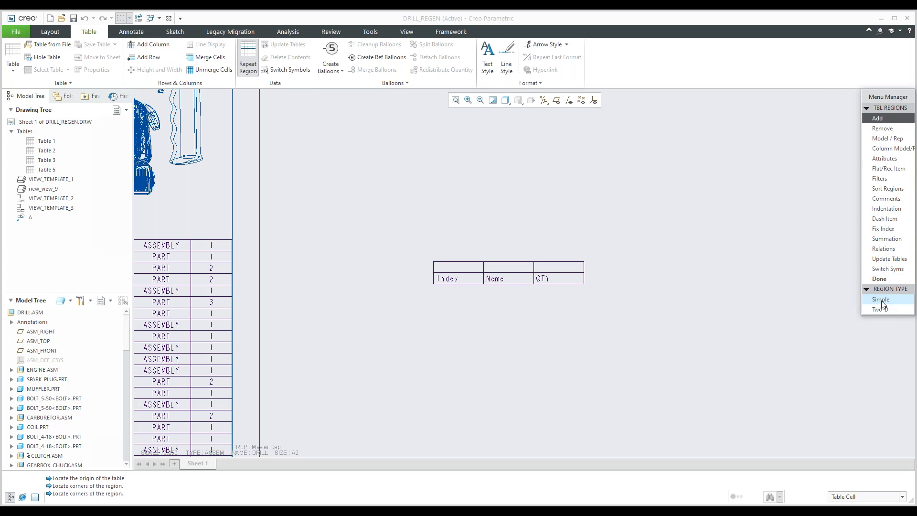
click(468, 268)
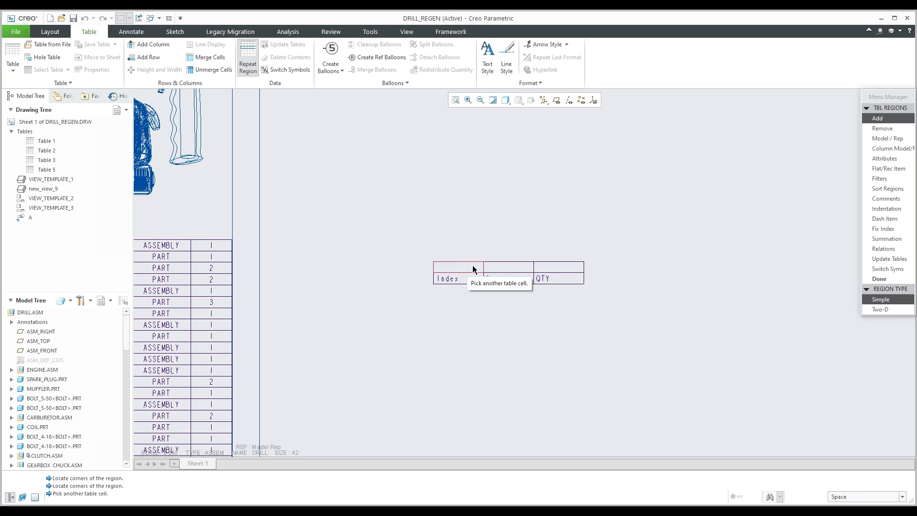
click(549, 269)
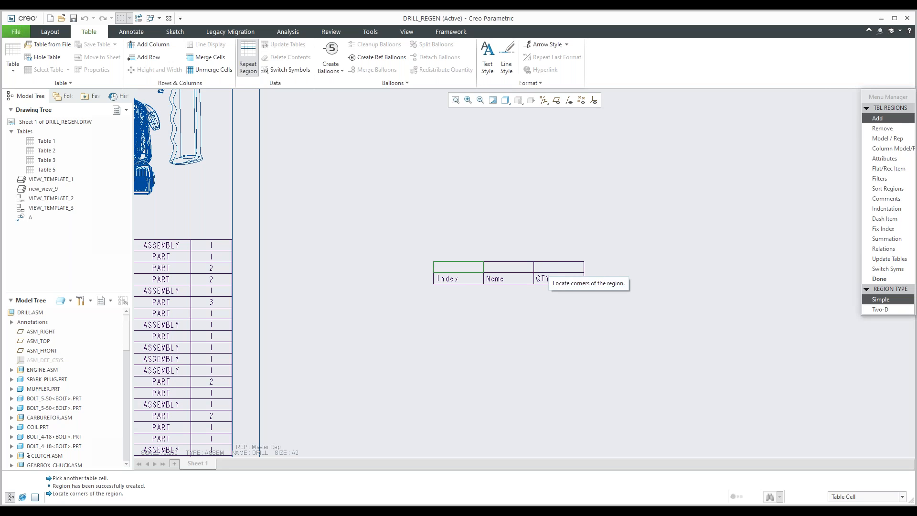
- Switch the tables to symbol display and examine the report symbols in the INDEX, NAME, TYPE and QTY columns of the sheet's BOM
click(296, 71)
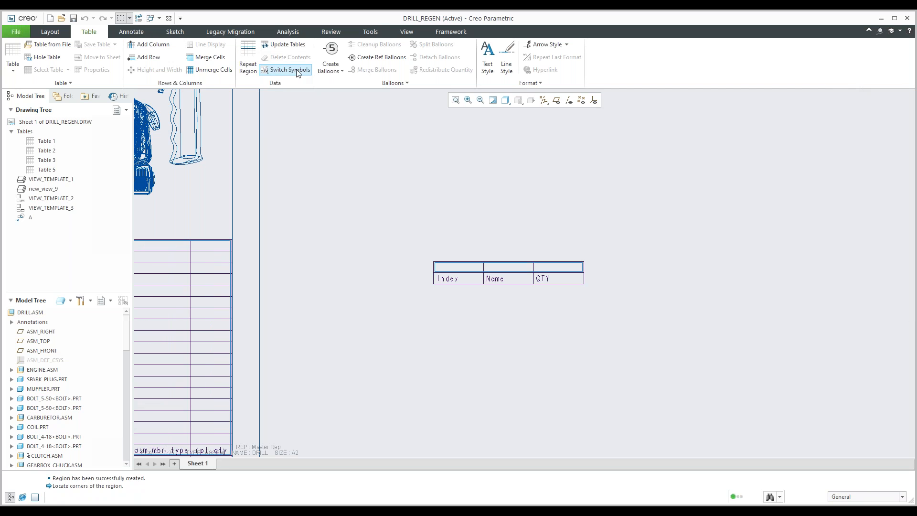
scroll(476, 289, up, 3)
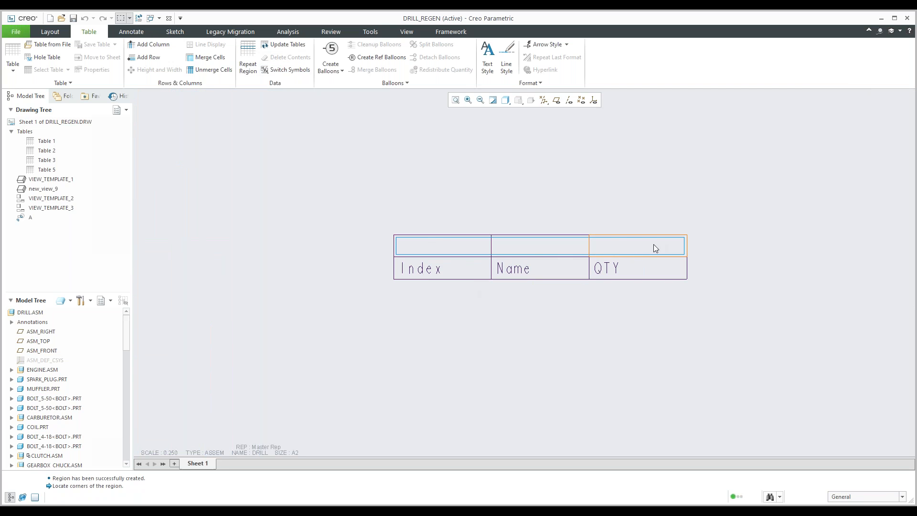
scroll(596, 239, down, 3)
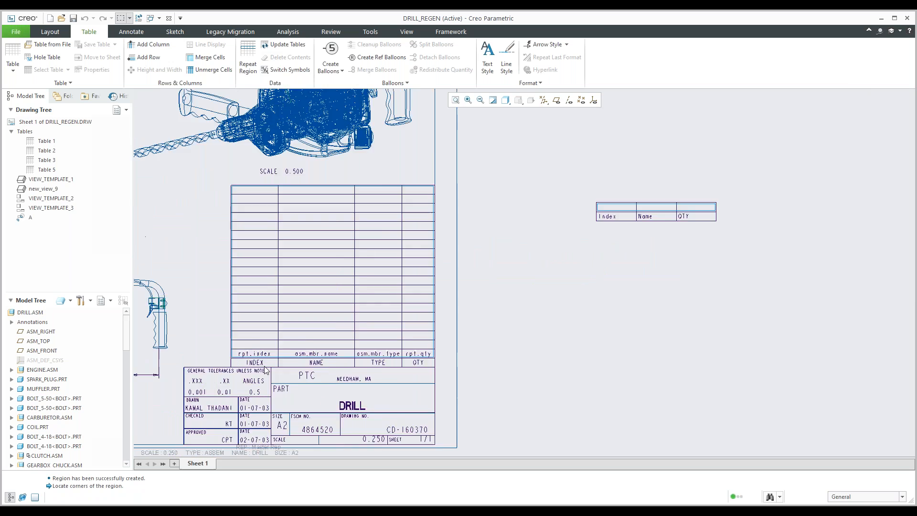
scroll(268, 363, up, 4)
scroll(282, 353, up, 2)
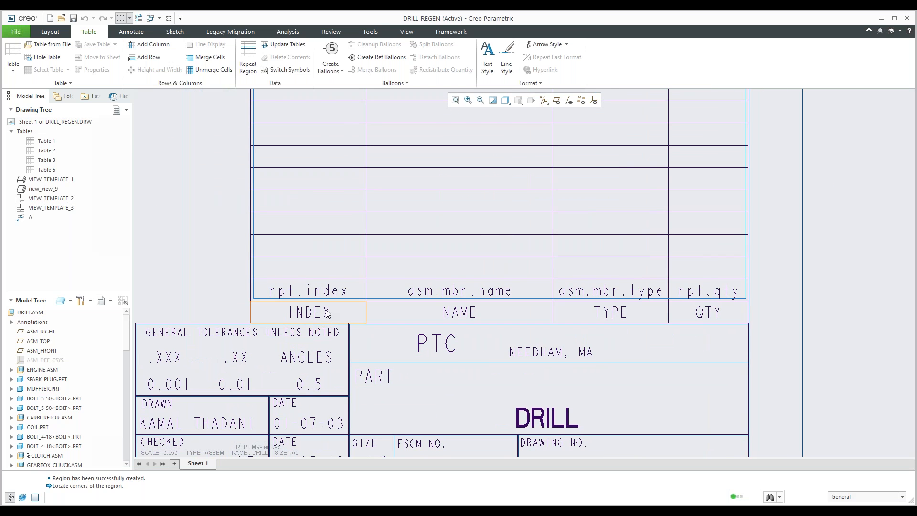
scroll(326, 311, up, 1)
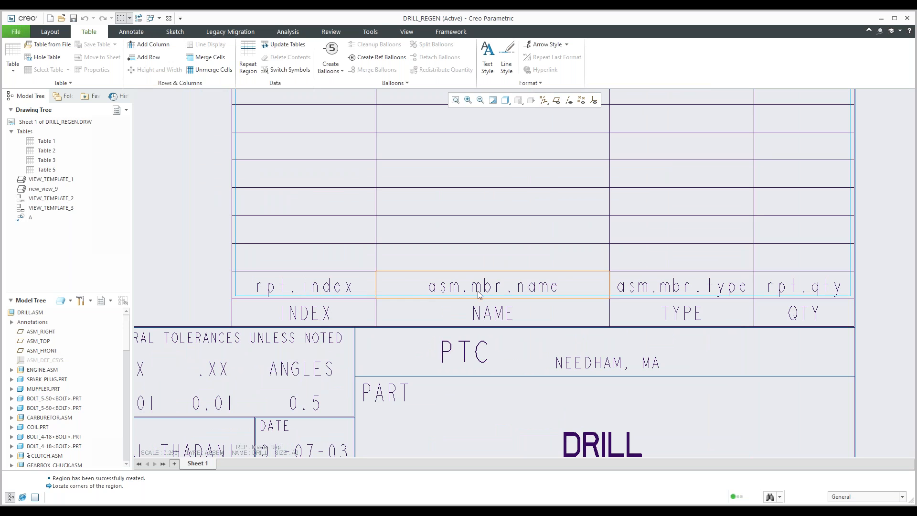
middle_drag(600, 282, 415, 271)
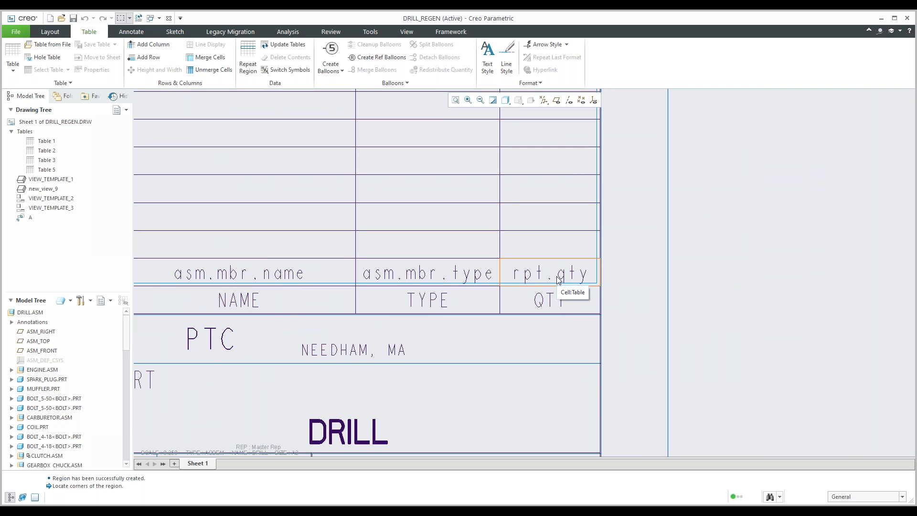
scroll(573, 282, up, 5)
scroll(649, 239, down, 3)
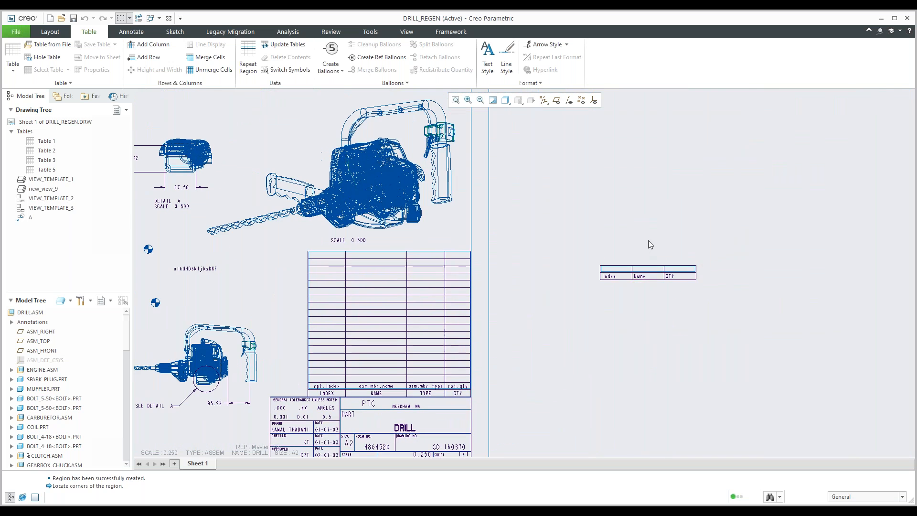
- Assign the report symbols rpt.index above the Index heading and asm.mbr.name above the Name heading in the new table
double_click(580, 297)
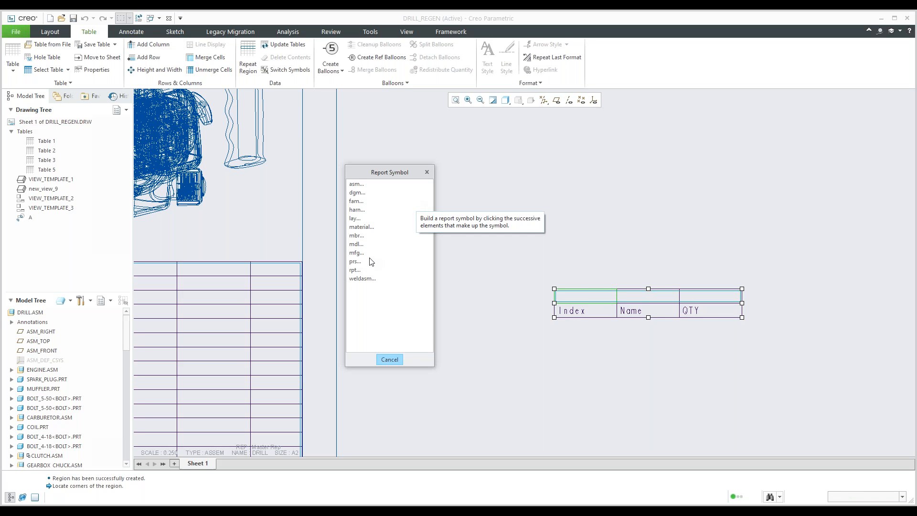
click(355, 270)
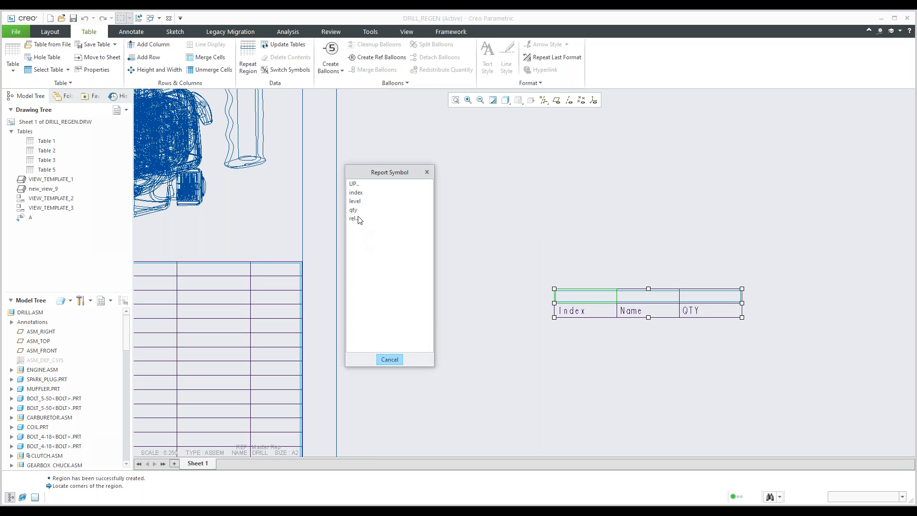
click(356, 193)
click(627, 345)
double_click(640, 299)
click(362, 185)
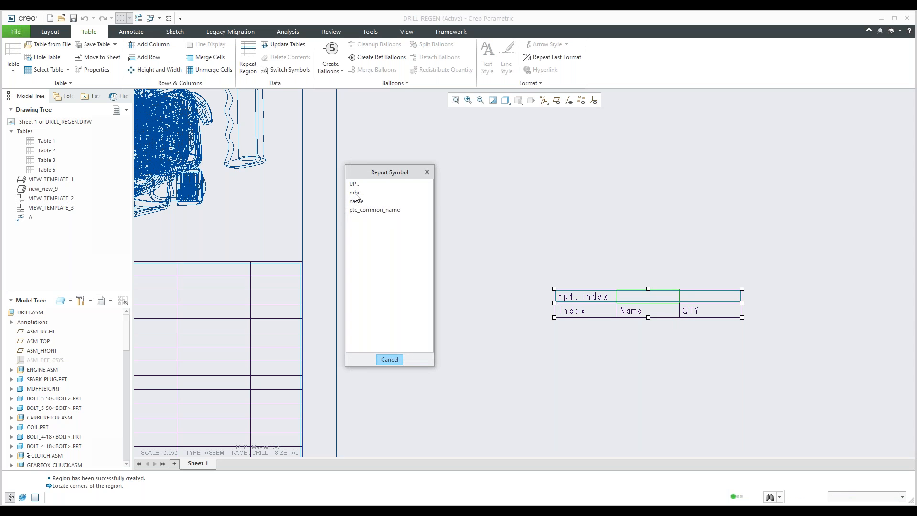
click(355, 194)
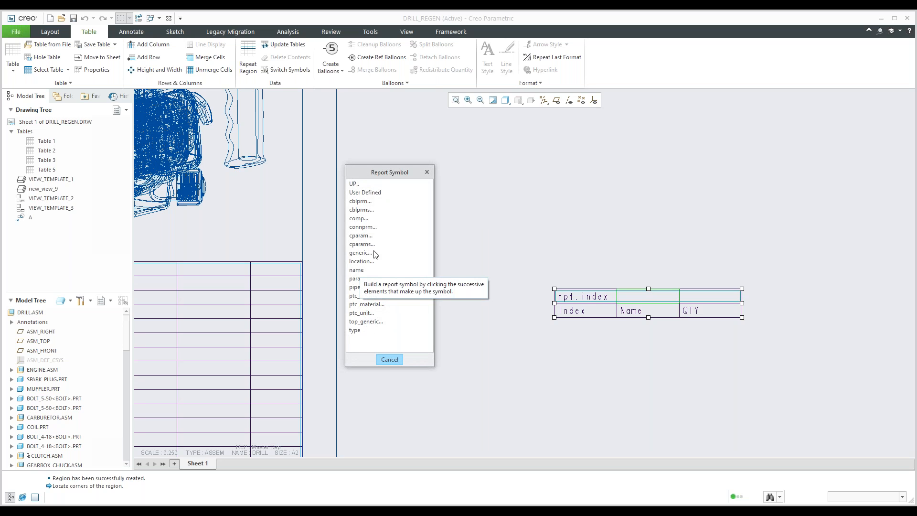
click(356, 271)
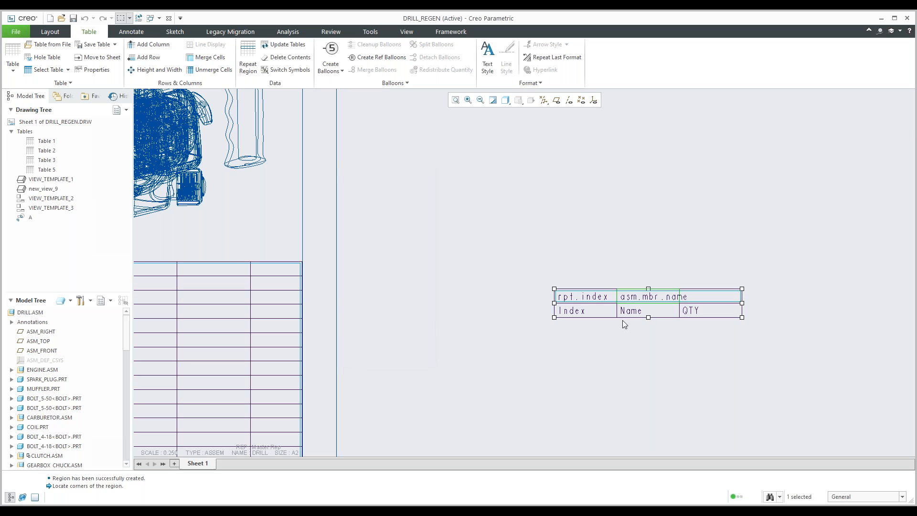
- Assign the report symbol rpt.qty to the repeat region cell above the QTY heading
click(720, 300)
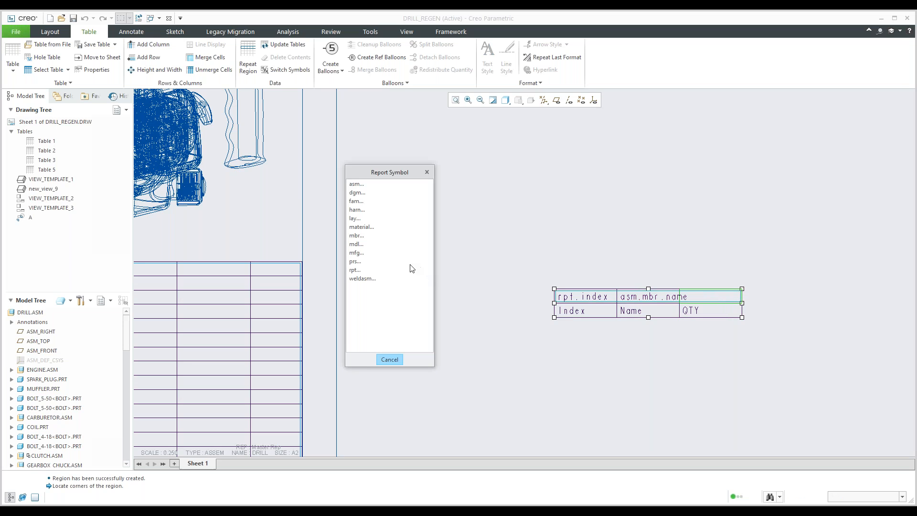
click(355, 270)
click(354, 210)
click(511, 338)
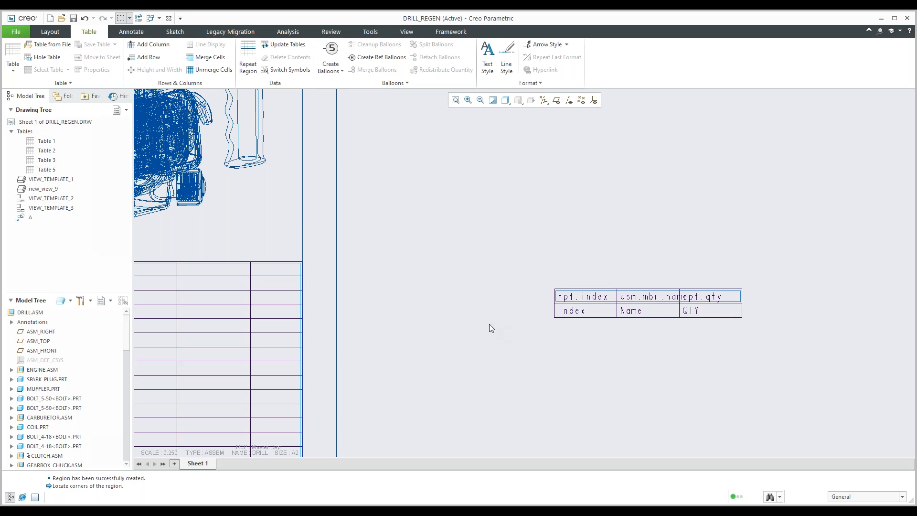
- Switch the table symbols back to their values and check the listed components and QTY column of the new table
click(290, 69)
scroll(528, 219, down, 2)
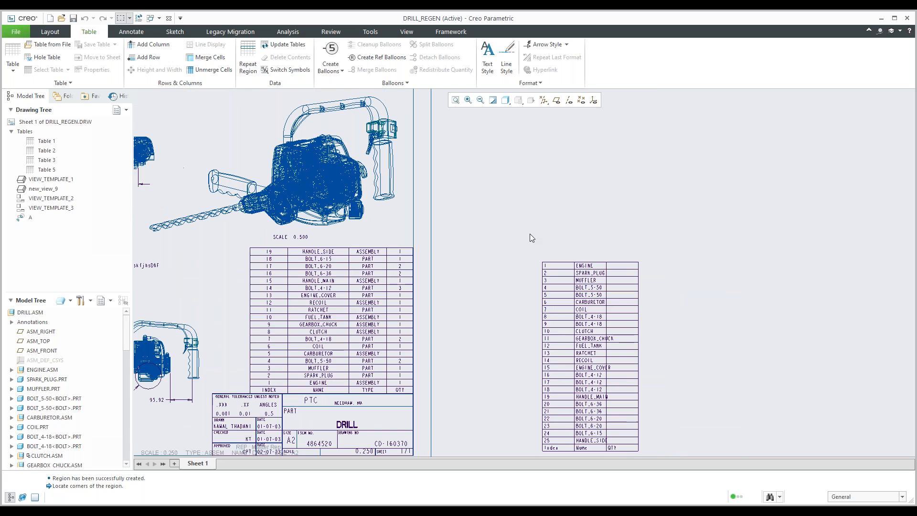
middle_drag(524, 264, 529, 113)
mouse_move(606, 266)
middle_down()
mouse_move(567, 311)
mouse_move(542, 388)
middle_up()
scroll(556, 337, up, 2)
middle_drag(589, 237, 582, 275)
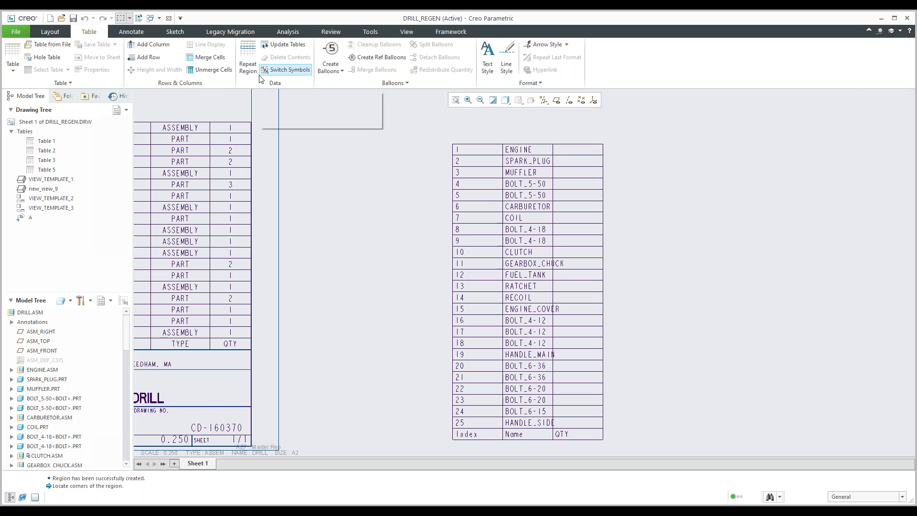
- Set the No Duplicates attribute on the new table's repeat region
click(248, 60)
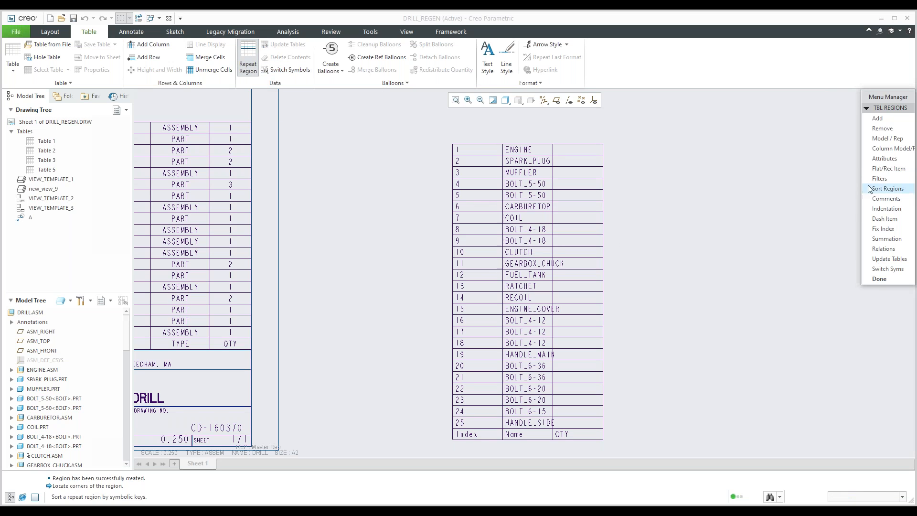
click(878, 162)
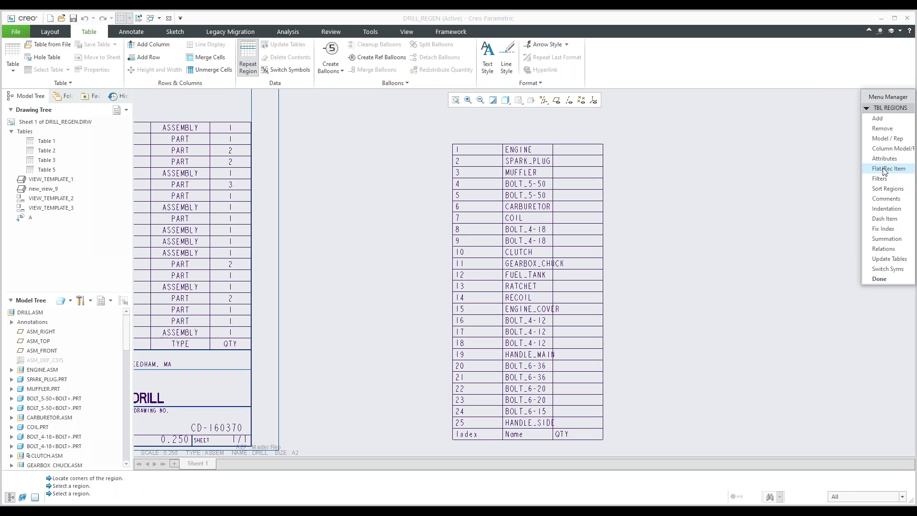
click(884, 160)
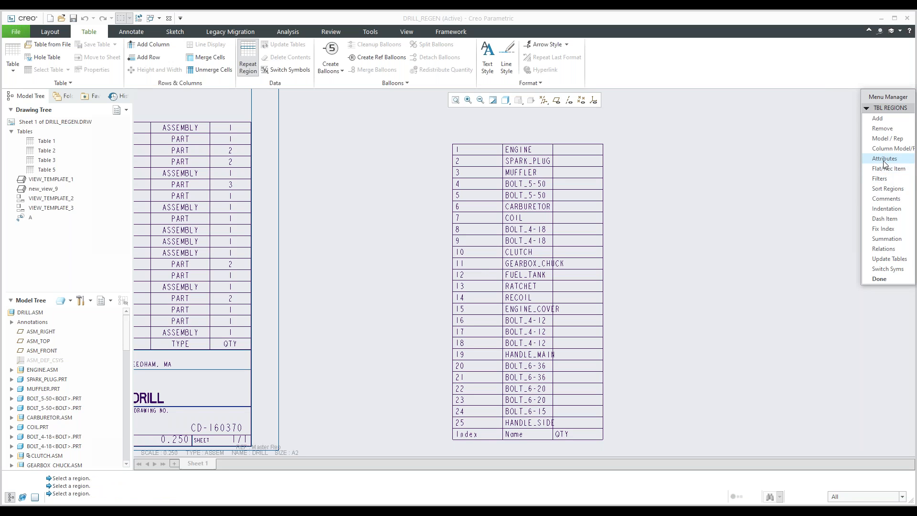
click(534, 416)
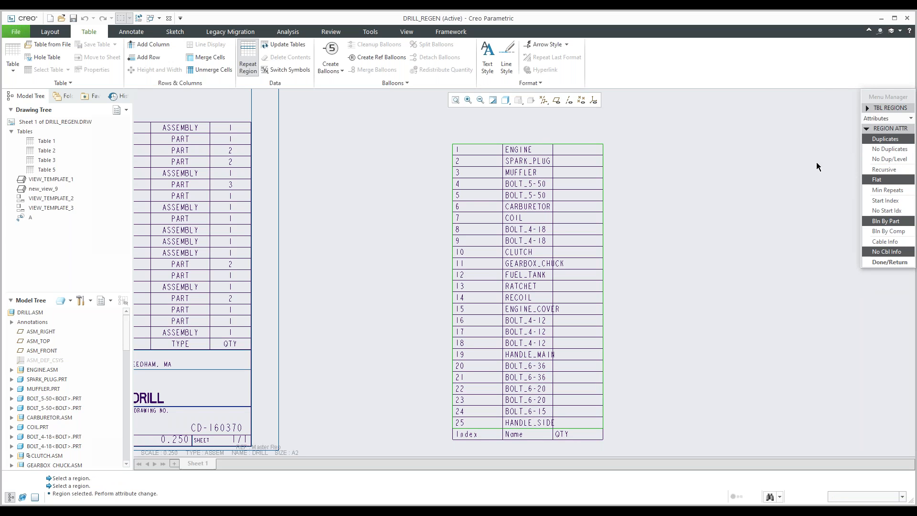
click(889, 149)
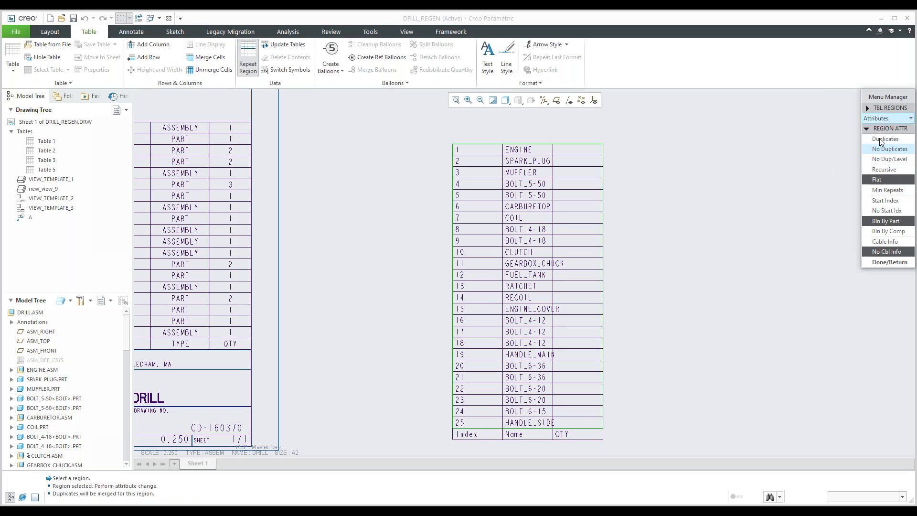
click(890, 262)
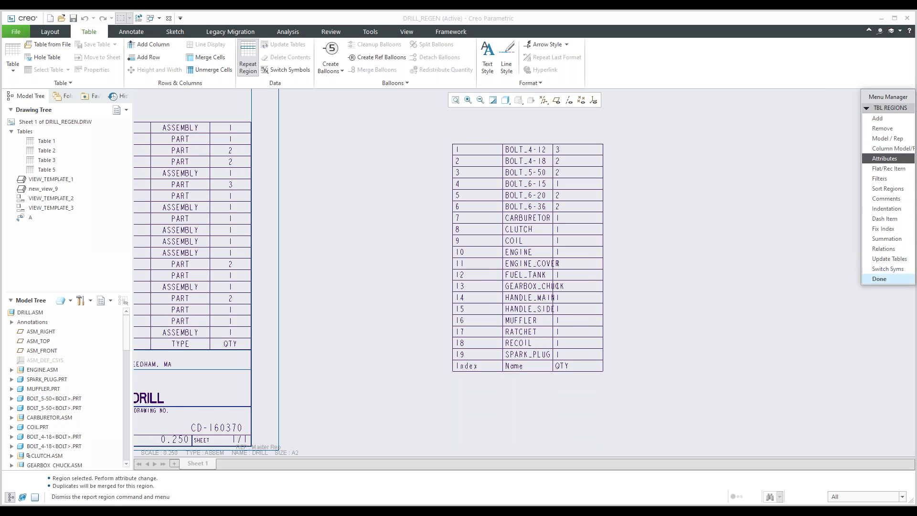
click(880, 279)
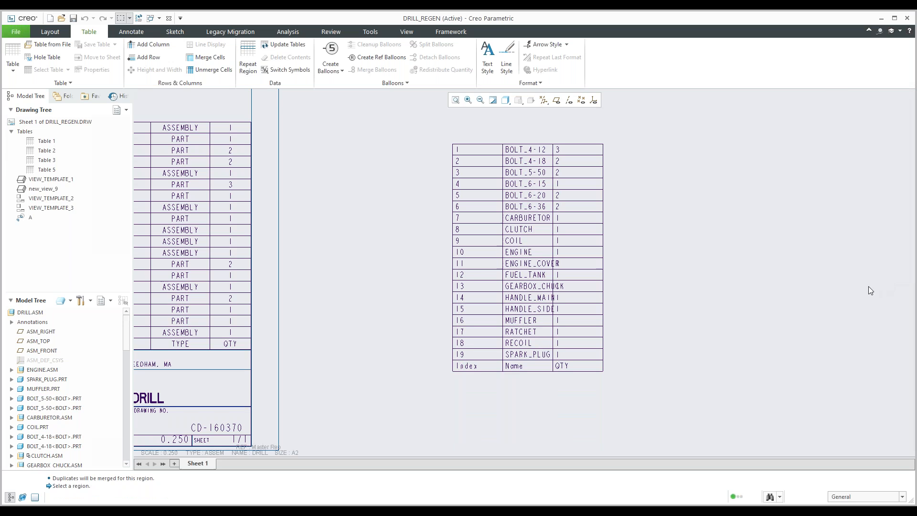
- Set the width of the new table's Name column to 15 characters
click(531, 367)
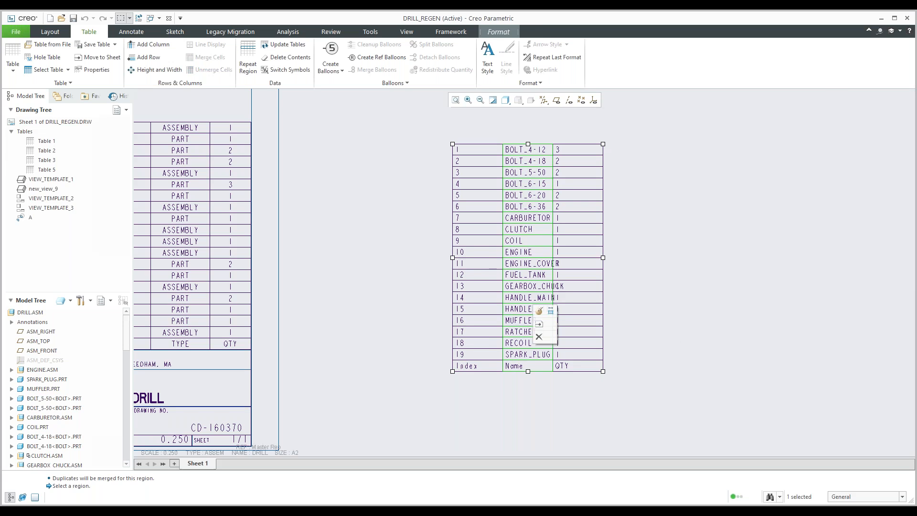
click(551, 310)
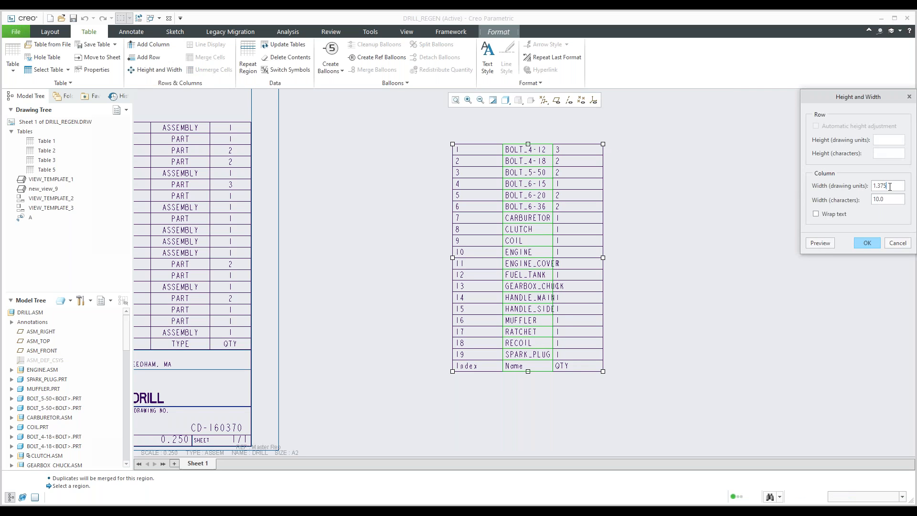
drag(863, 203, 868, 199)
text(15)
click(824, 244)
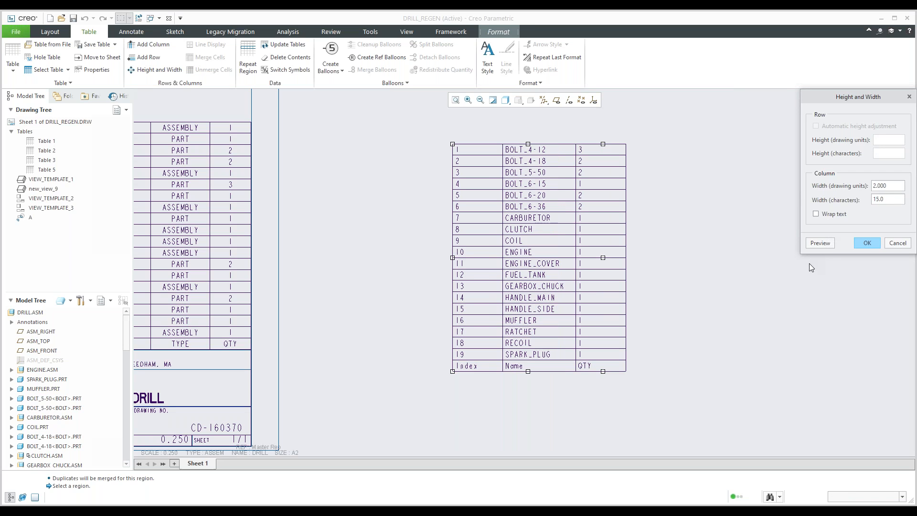
click(867, 243)
scroll(543, 223, up, 1)
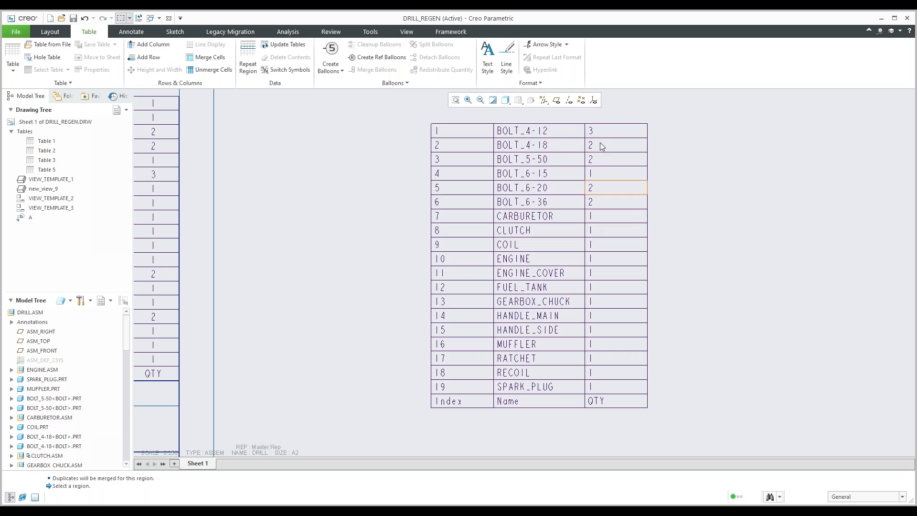
scroll(707, 263, down, 1)
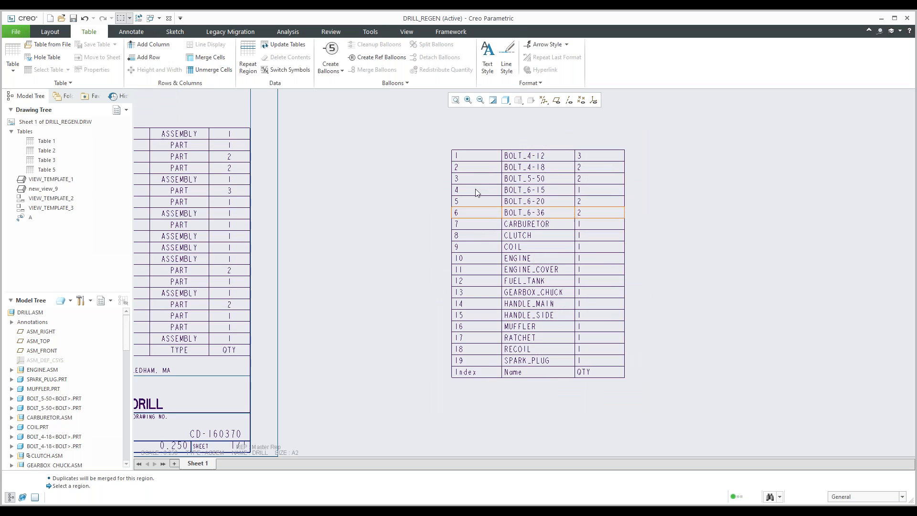
- Set the new table's repeat region to Recursive and look through the listed subassembly components
click(457, 159)
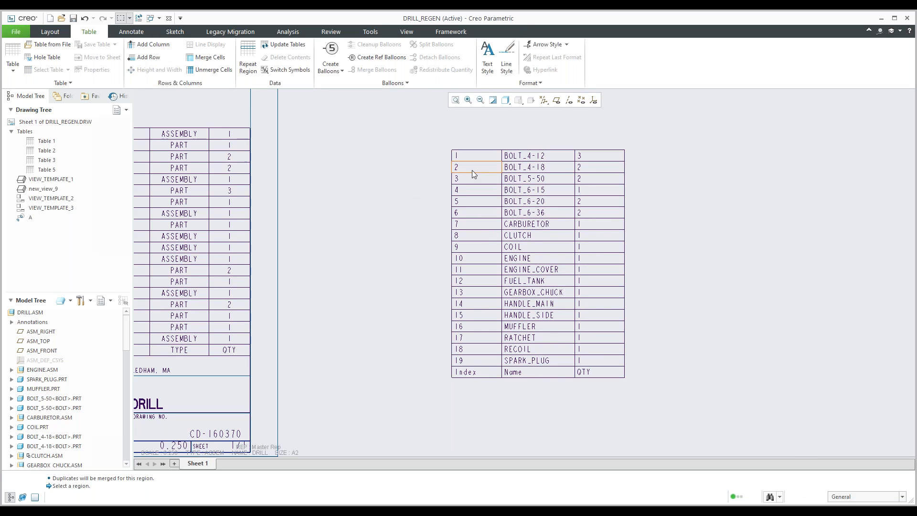
click(245, 67)
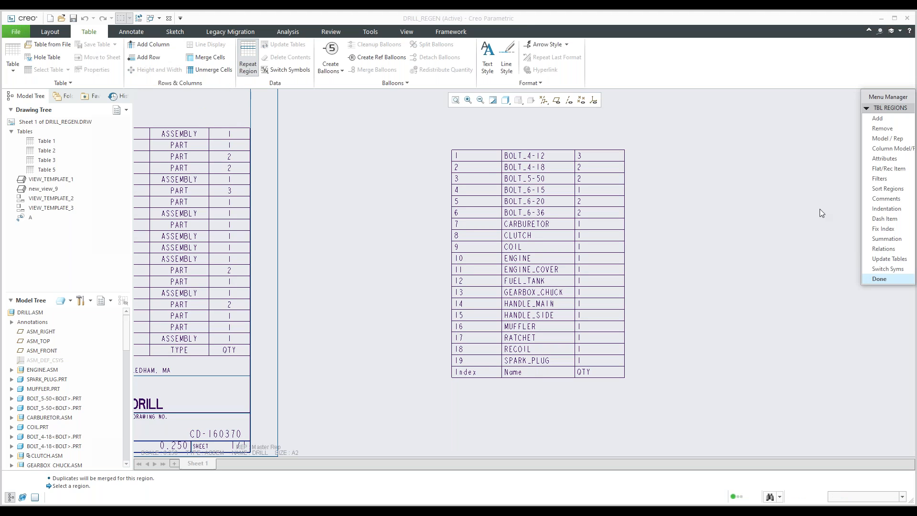
click(885, 159)
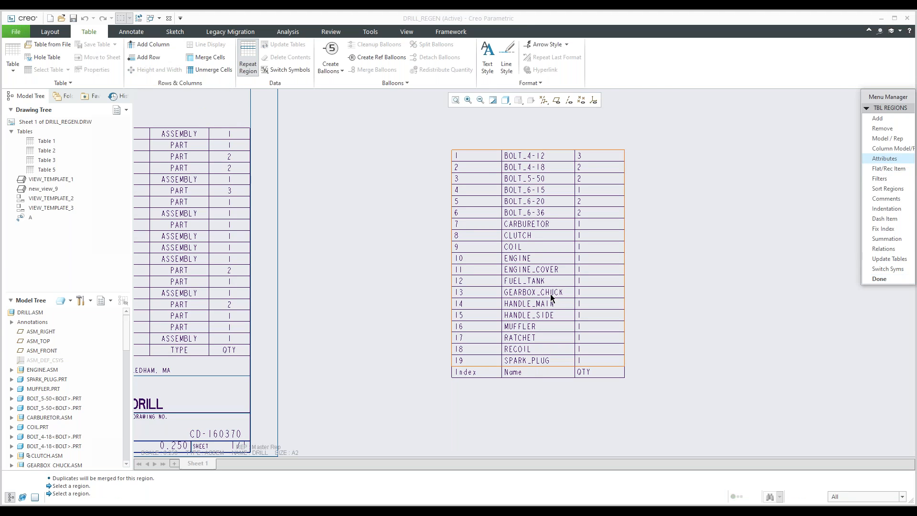
click(552, 298)
click(883, 170)
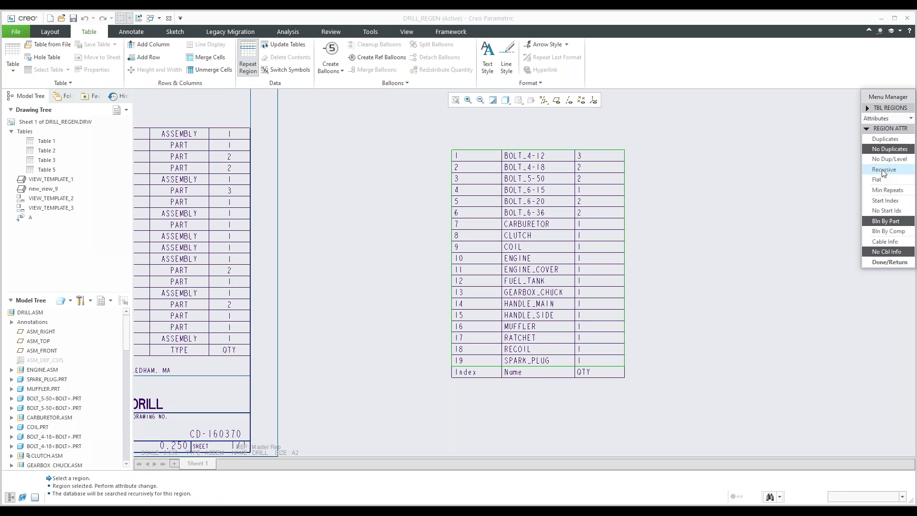
click(873, 263)
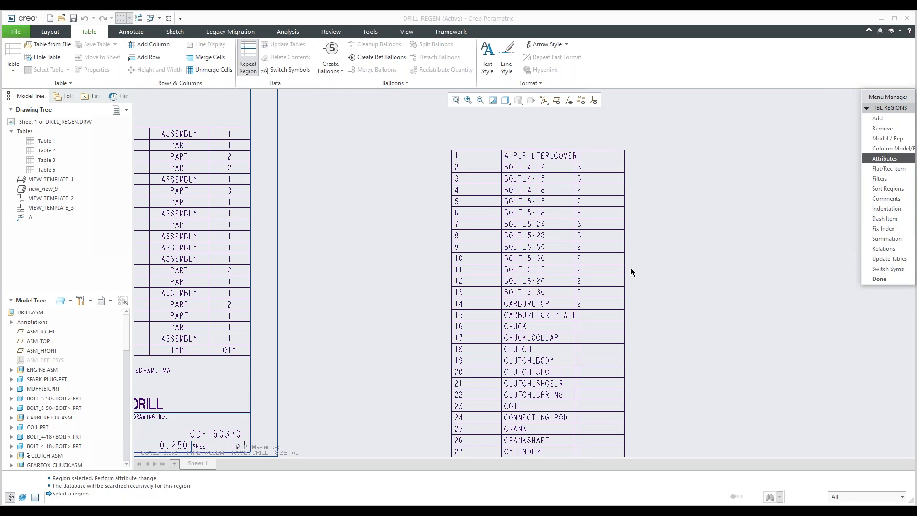
scroll(576, 223, down, 3)
scroll(575, 223, down, 2)
middle_drag(577, 344, 576, 283)
scroll(559, 148, up, 2)
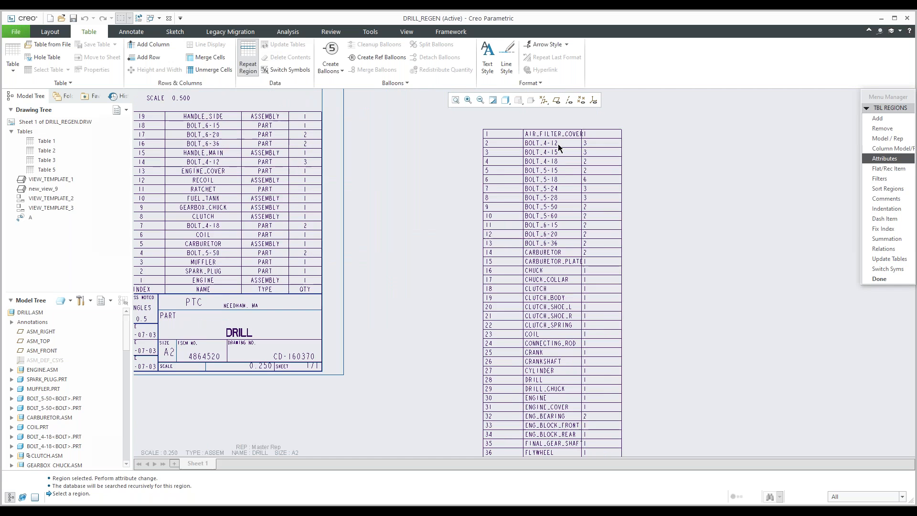
scroll(558, 180, down, 1)
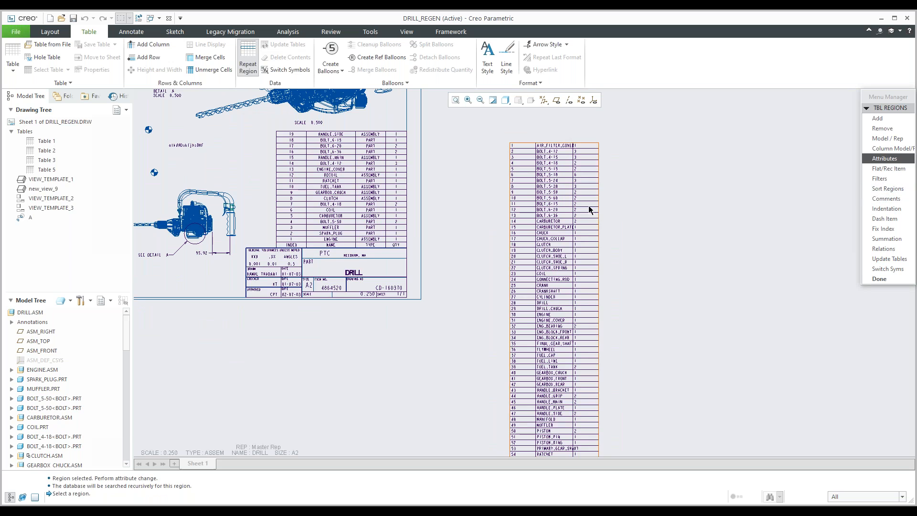
- Change the recursive repeat region's duplicate handling to No Dup/Level
click(582, 207)
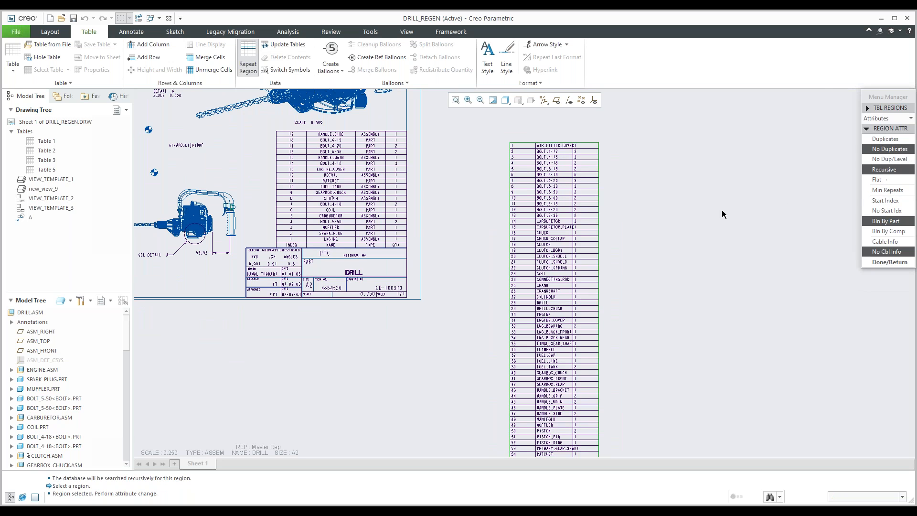
click(885, 160)
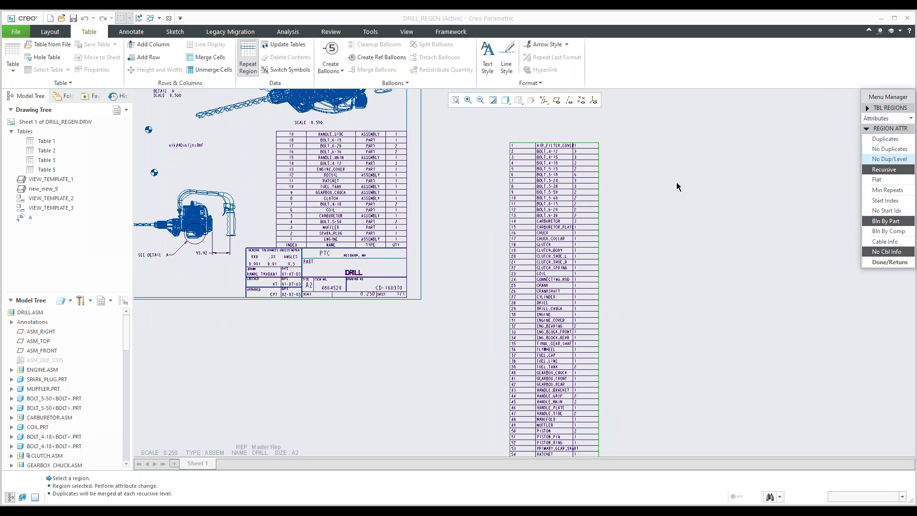
click(880, 263)
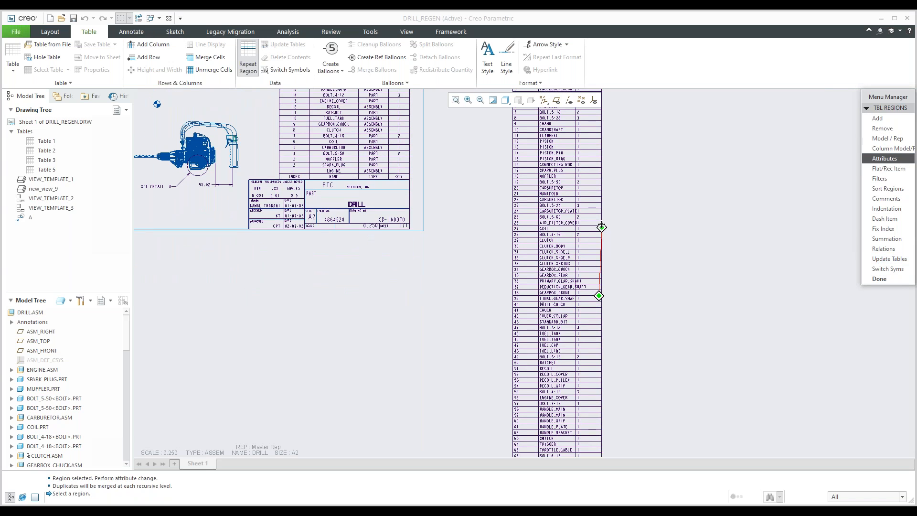
- Set the new table's repeat region attributes back to No Duplicates and Flat
click(885, 158)
click(538, 246)
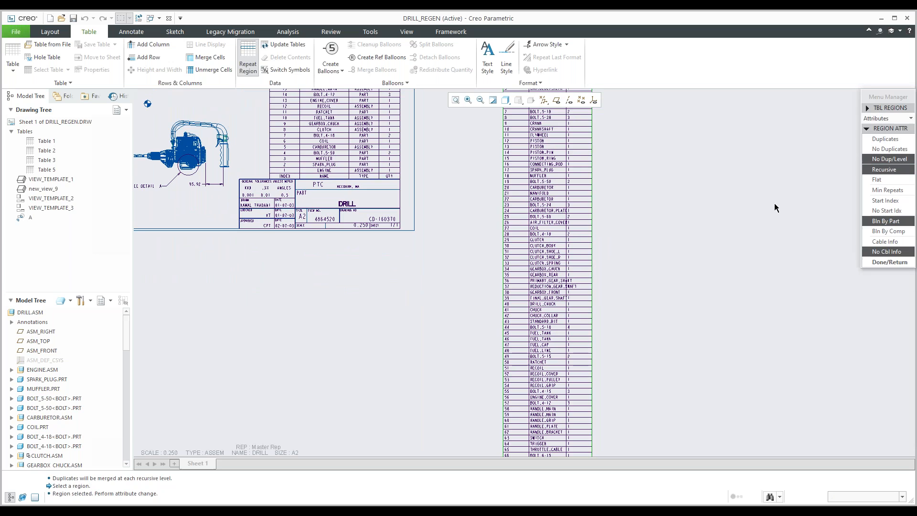
click(884, 150)
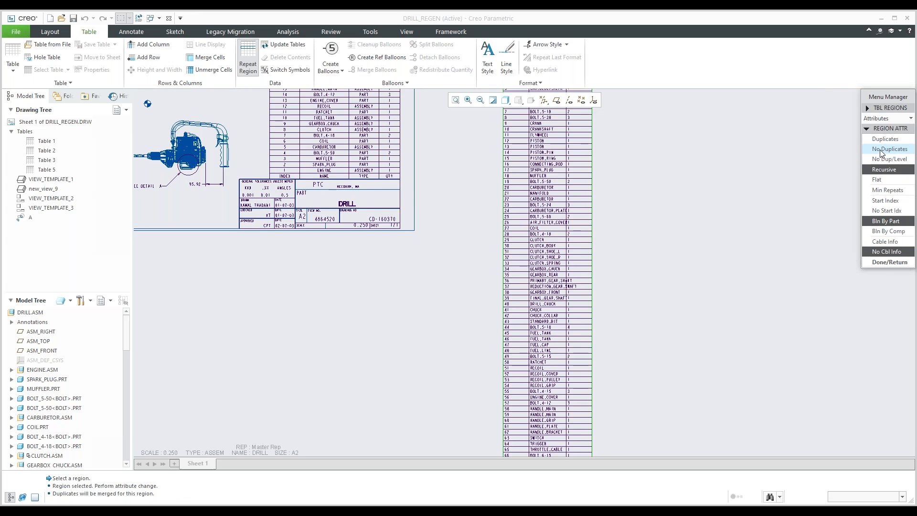
click(876, 180)
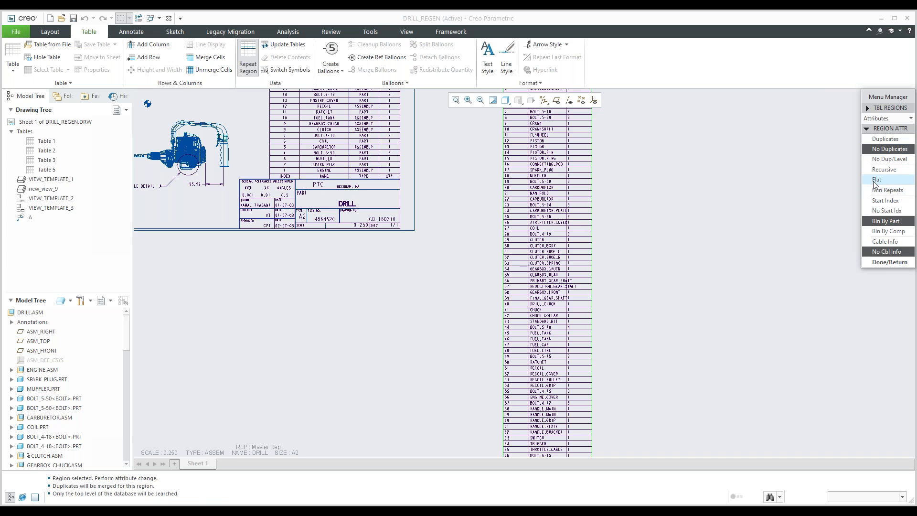
click(874, 262)
middle_drag(630, 180, 615, 274)
scroll(521, 206, down, 2)
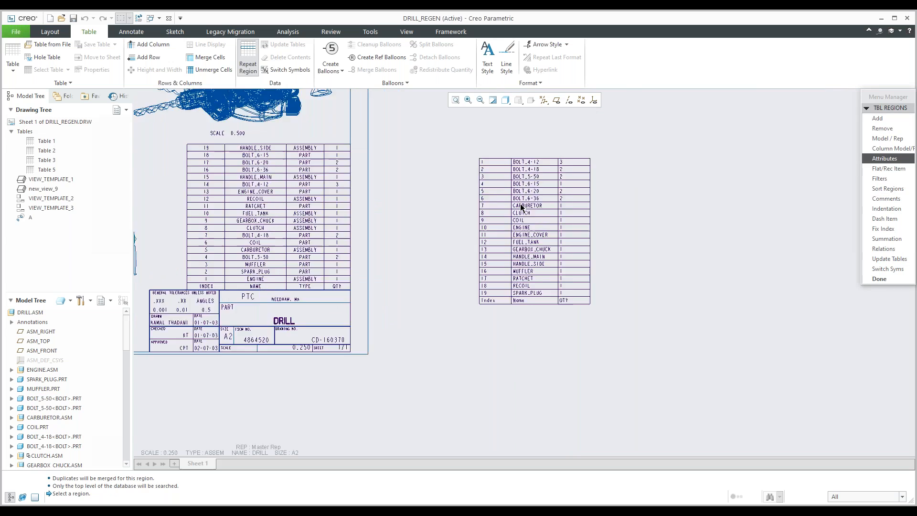
middle_drag(558, 260, 544, 261)
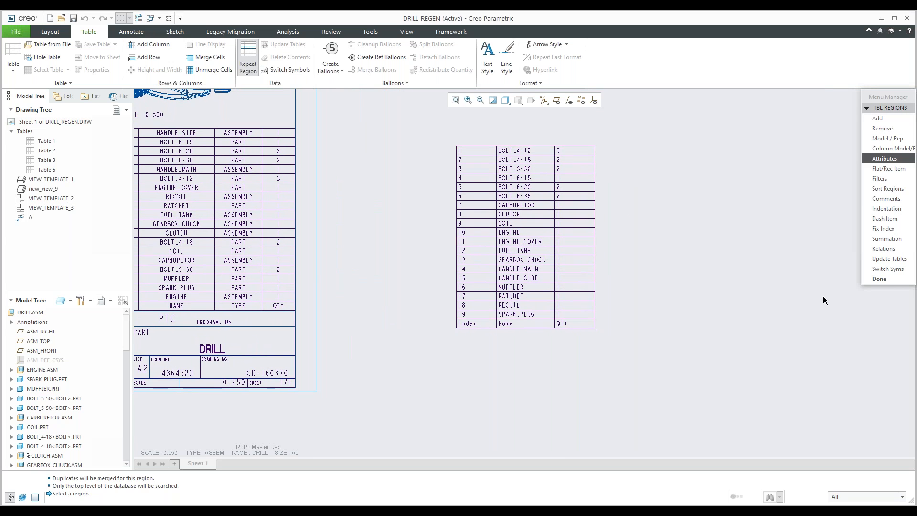
click(879, 279)
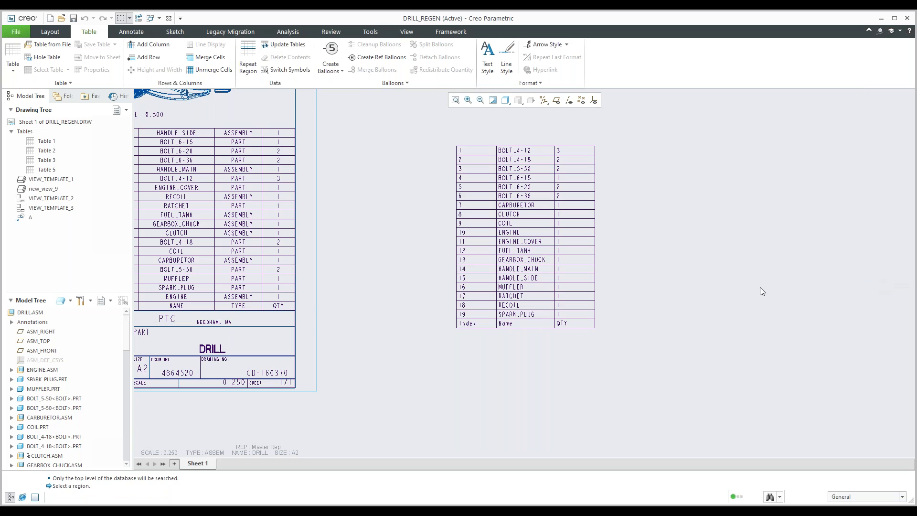
- Select the sheet's BOM table and view the dialogs for saving a table to file and inserting one from file
scroll(470, 220, up, 3)
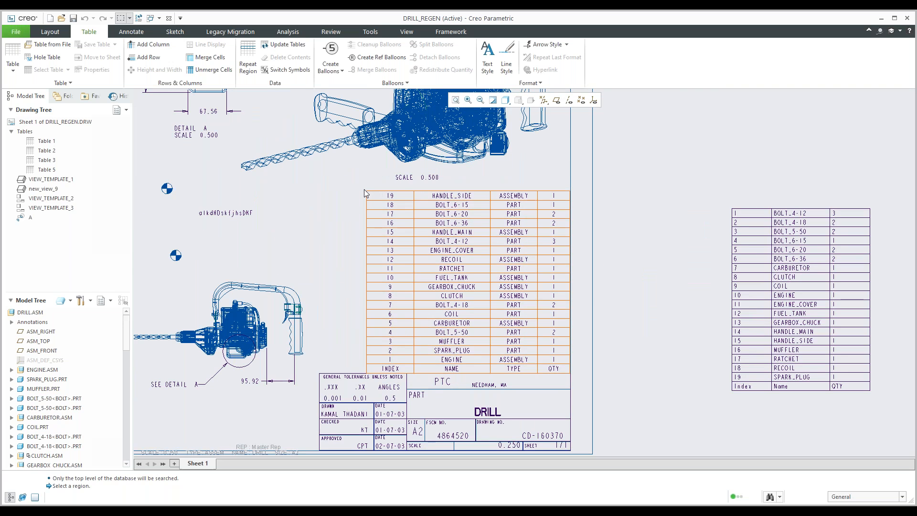
click(368, 193)
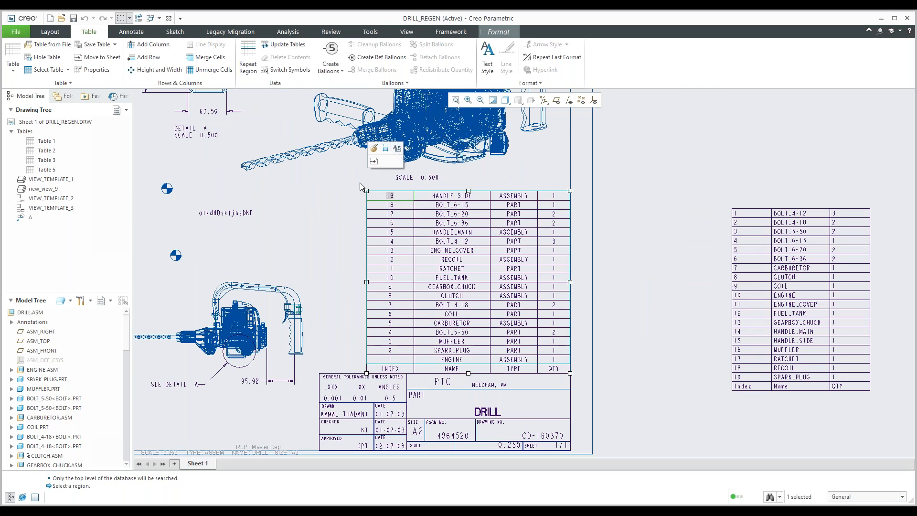
drag(356, 183, 577, 377)
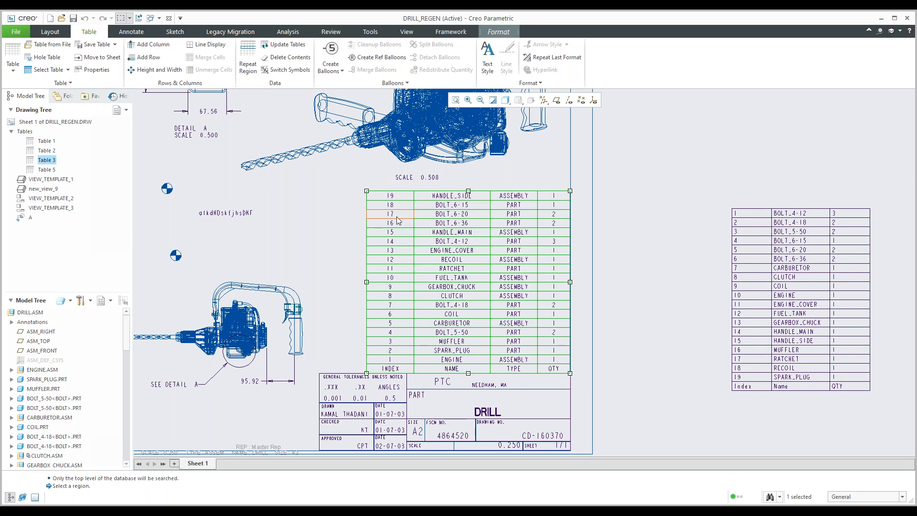
click(97, 45)
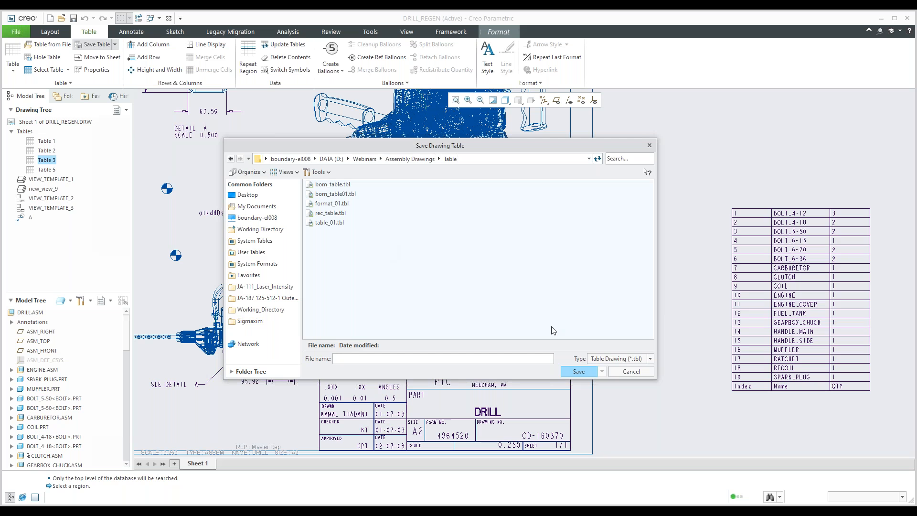
click(630, 372)
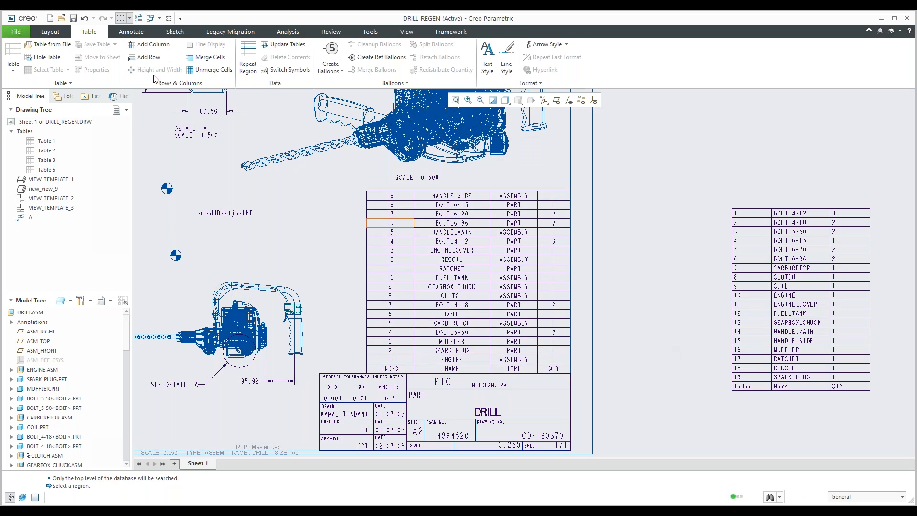
click(48, 44)
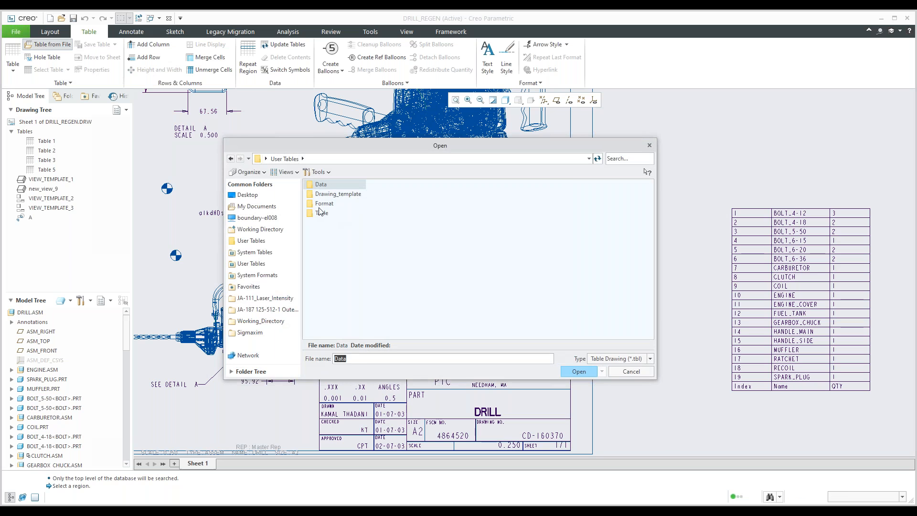
click(640, 373)
- Delete the custom Index, Name and QTY table placed outside the sheet border
drag(721, 195, 884, 410)
key(Delete)
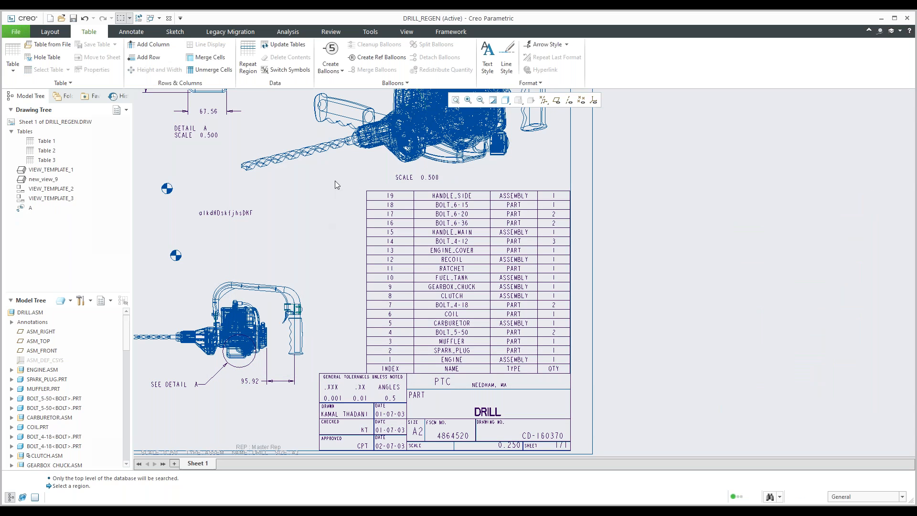
- Delete the BOM table above the title block
drag(350, 170, 581, 378)
key(Delete)
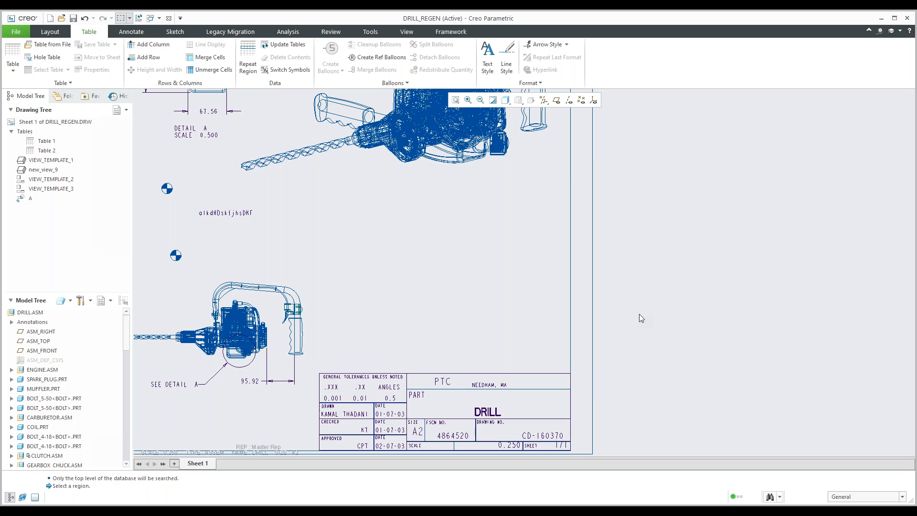
- Insert rec_table.tbl from the Table folder of User Tables and place it outside the sheet's right border
scroll(639, 314, down, 2)
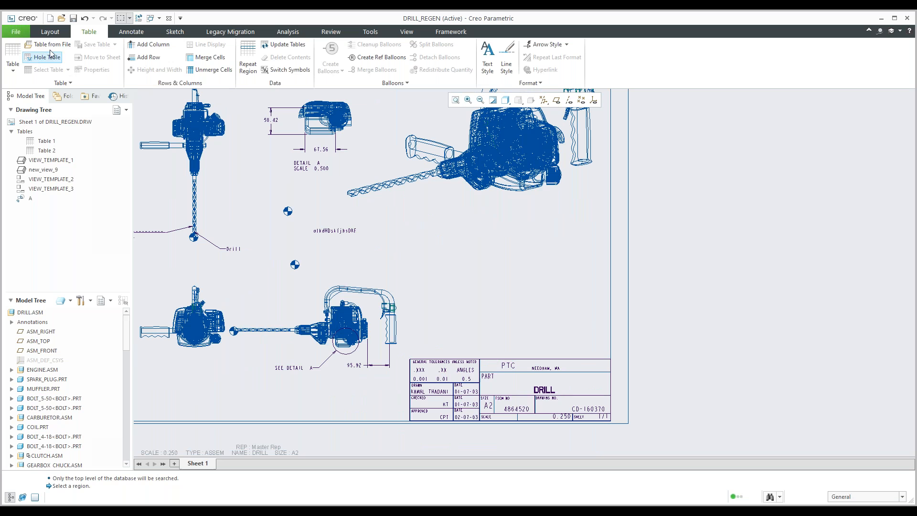
click(50, 44)
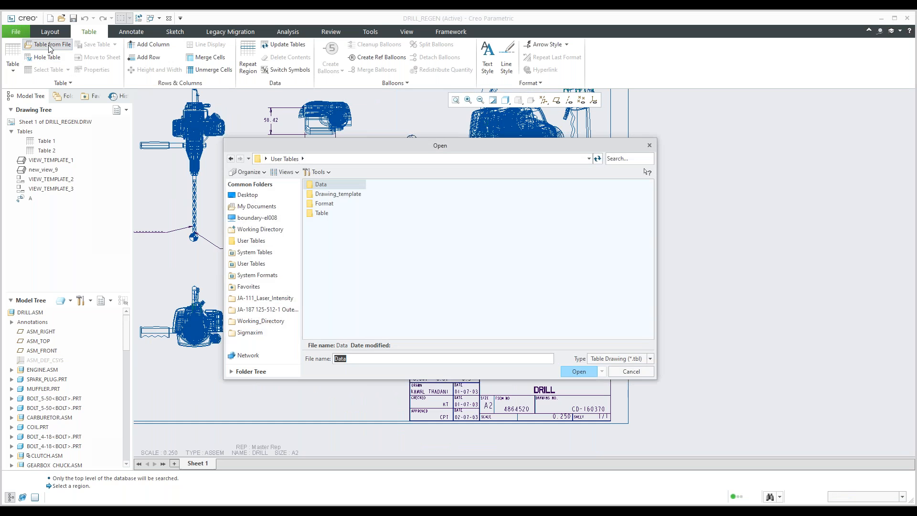
double_click(329, 216)
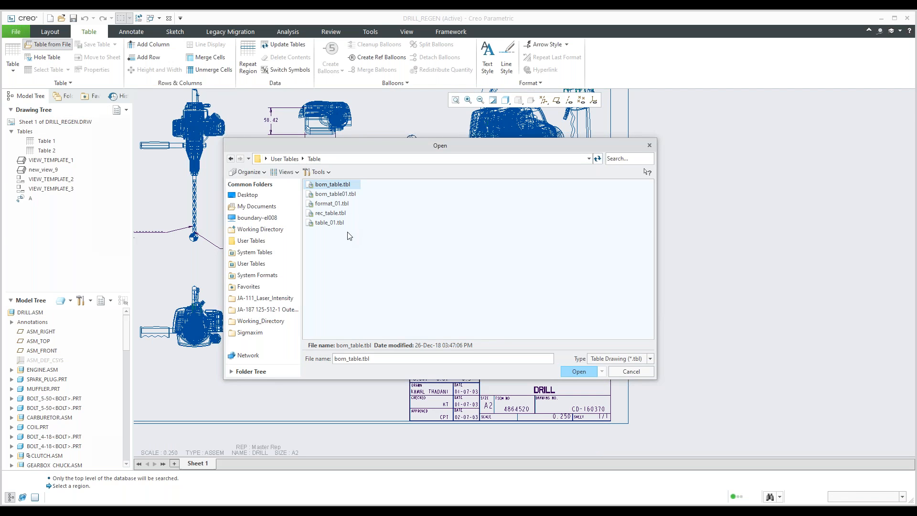
click(328, 214)
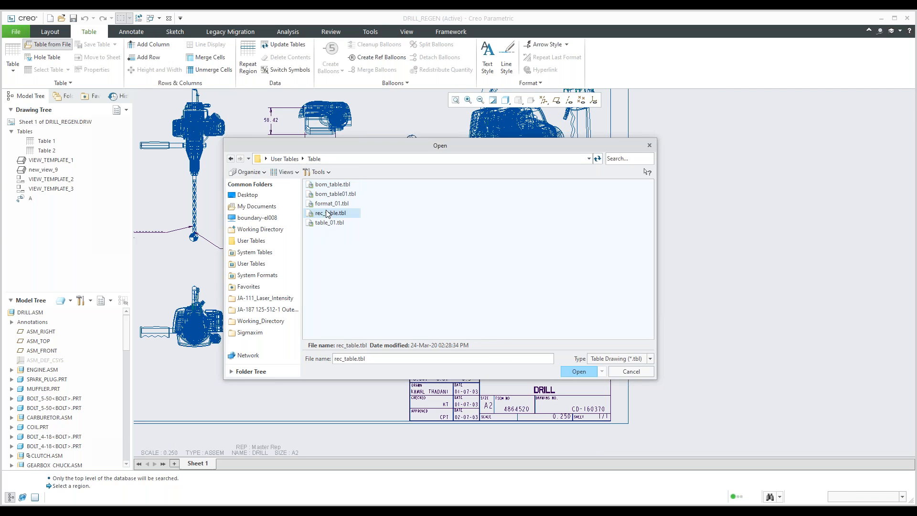
click(574, 375)
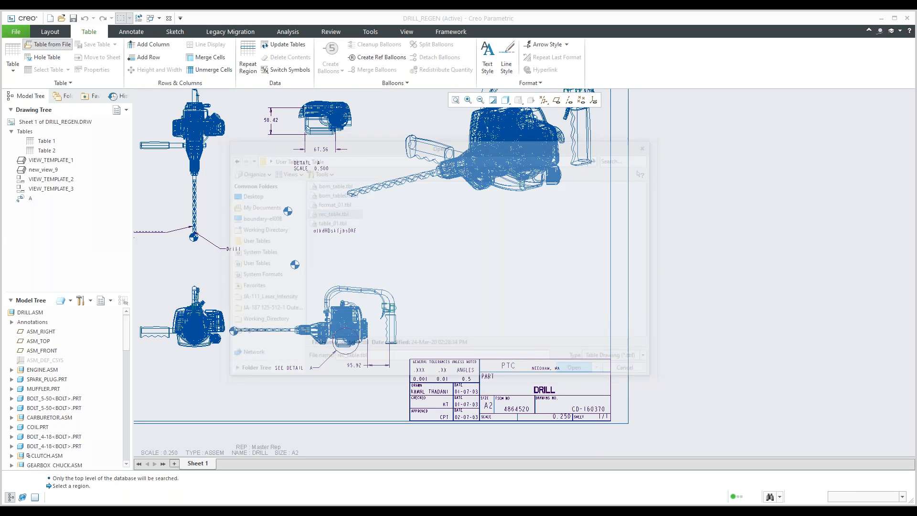
click(793, 424)
scroll(826, 289, down, 5)
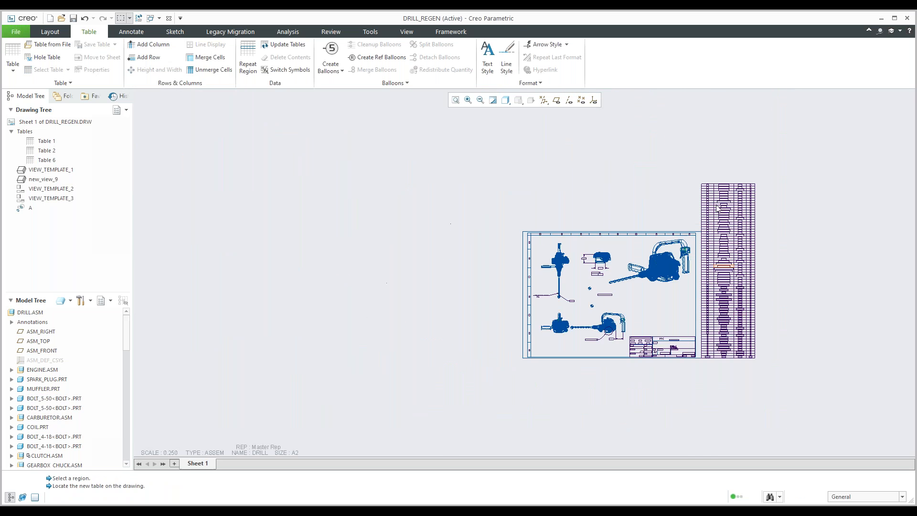
- Insert bom_table01.tbl from the Table folder and place it to the right of the table outside the sheet
scroll(775, 213, up, 3)
click(47, 44)
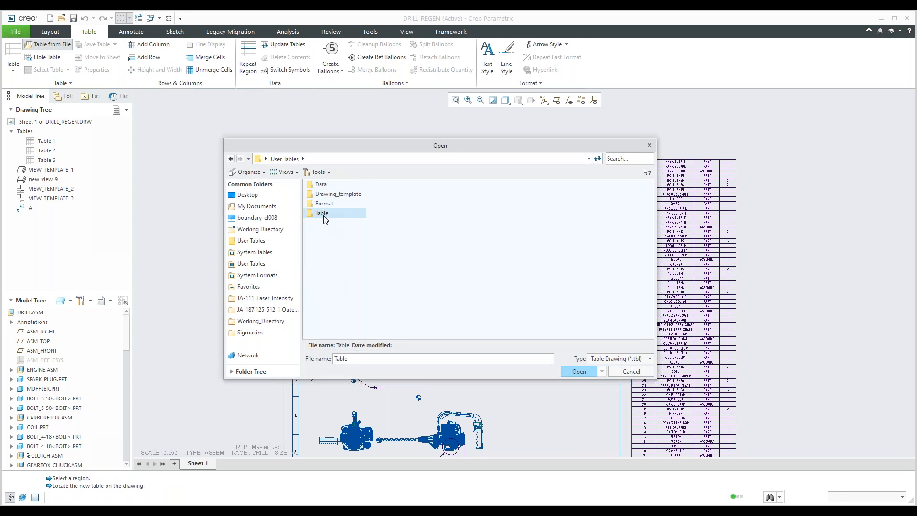
double_click(330, 212)
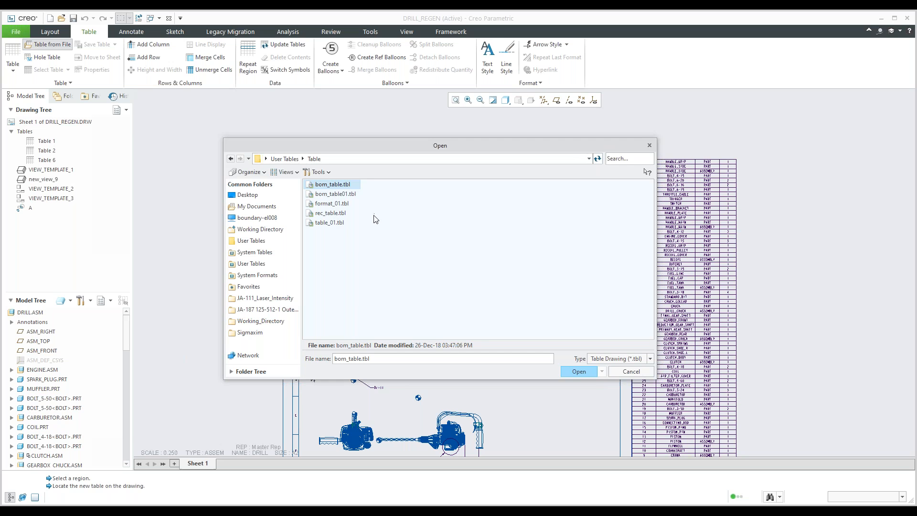
click(324, 194)
click(578, 372)
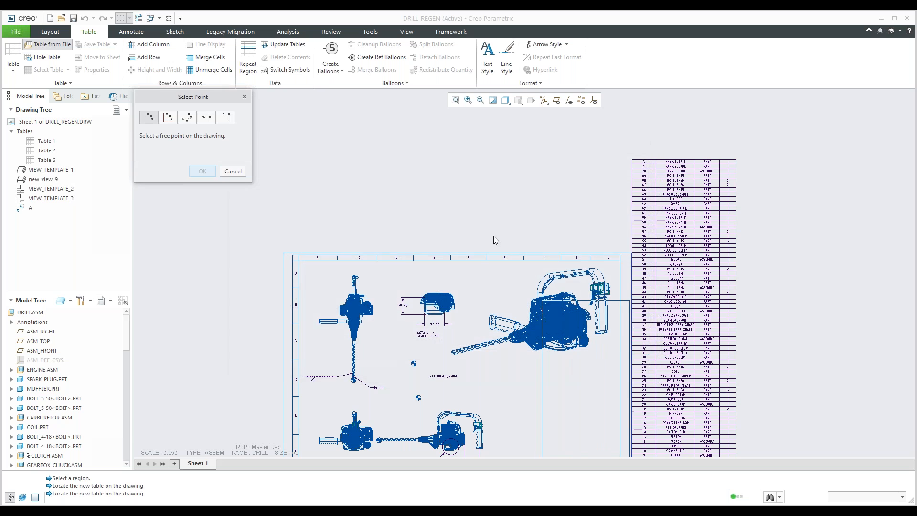
scroll(492, 233, up, 3)
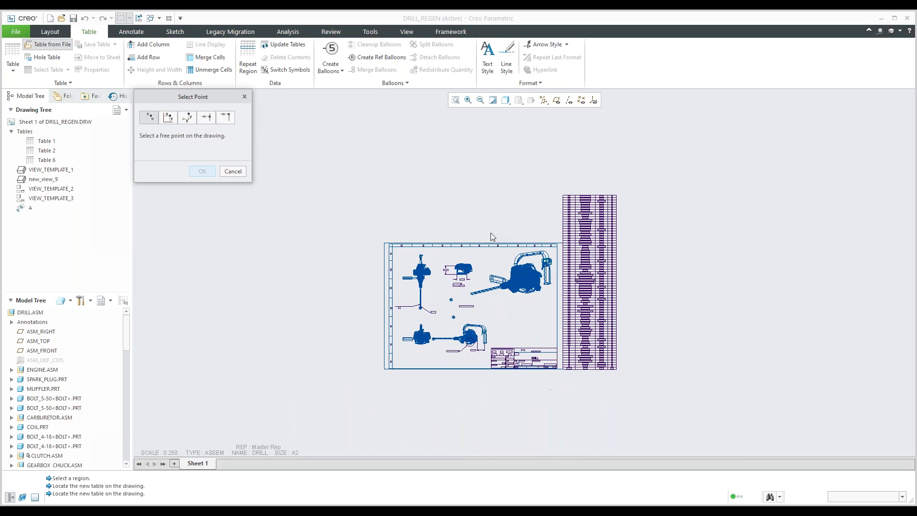
click(618, 127)
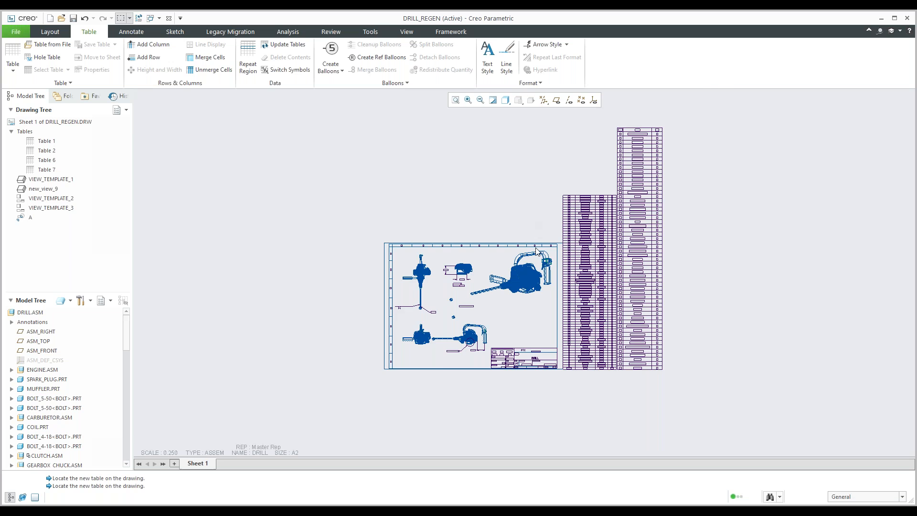
scroll(535, 248, down, 2)
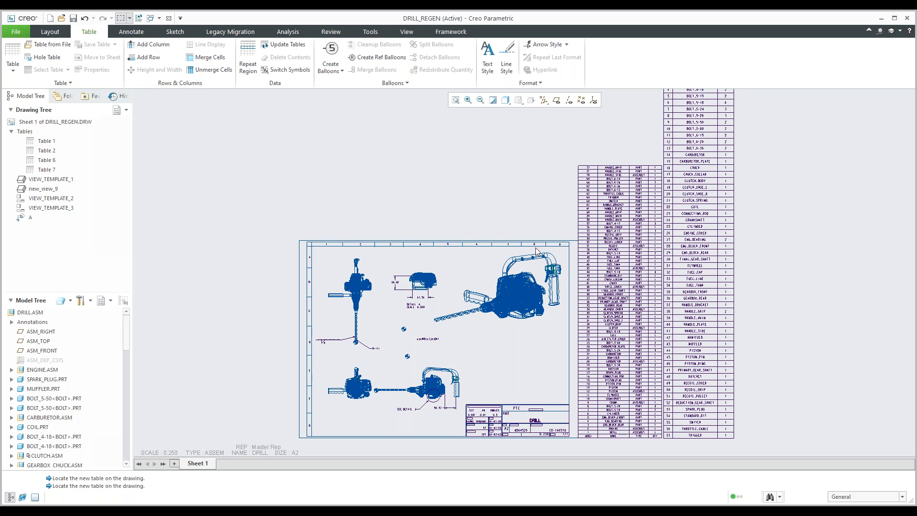
click(50, 32)
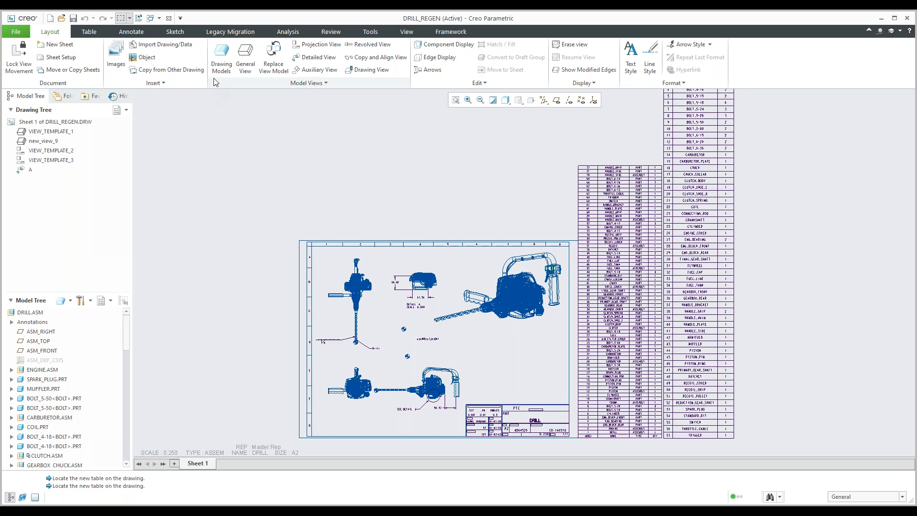
click(245, 71)
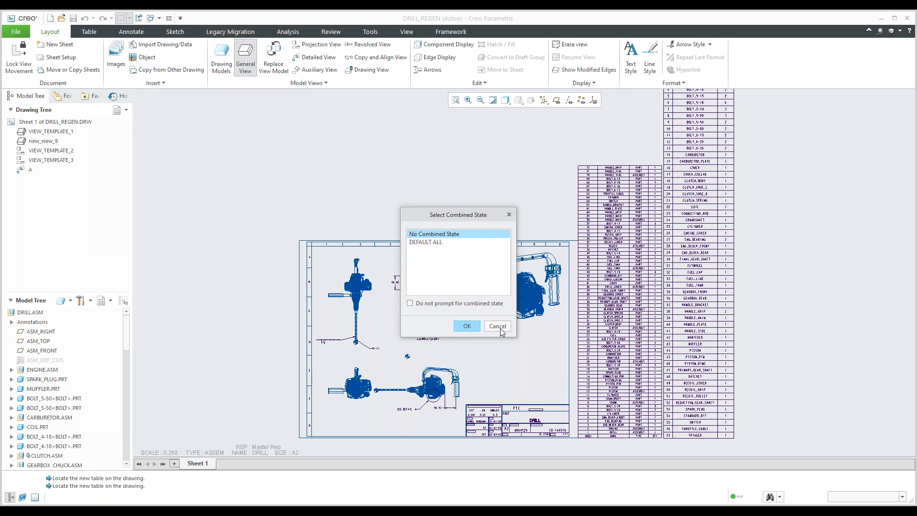
click(497, 326)
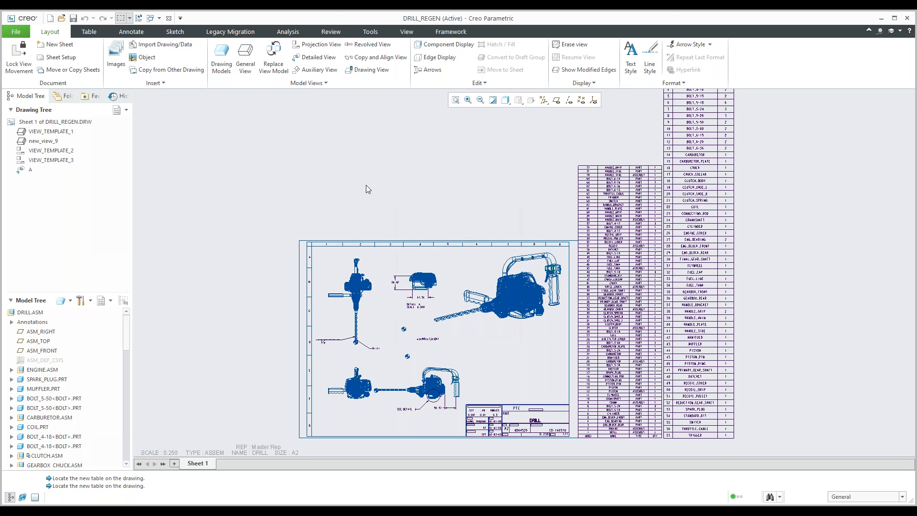
click(123, 33)
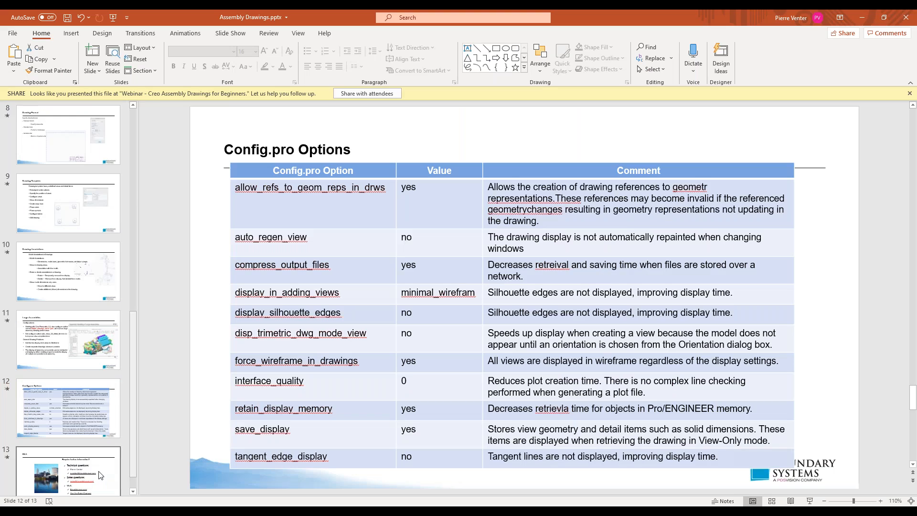
- Switch to the Assembly Drawings presentation in PowerPoint and show its final Q&A slide
click(69, 451)
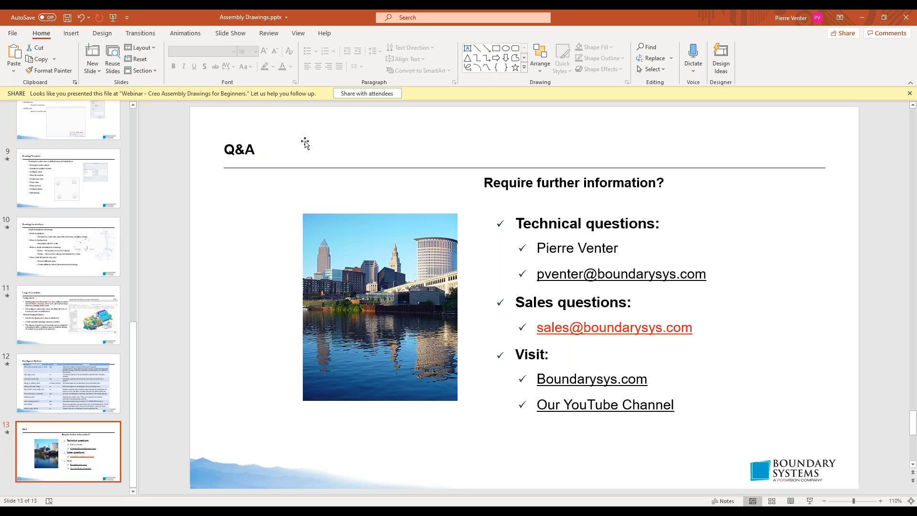
click(646, 163)
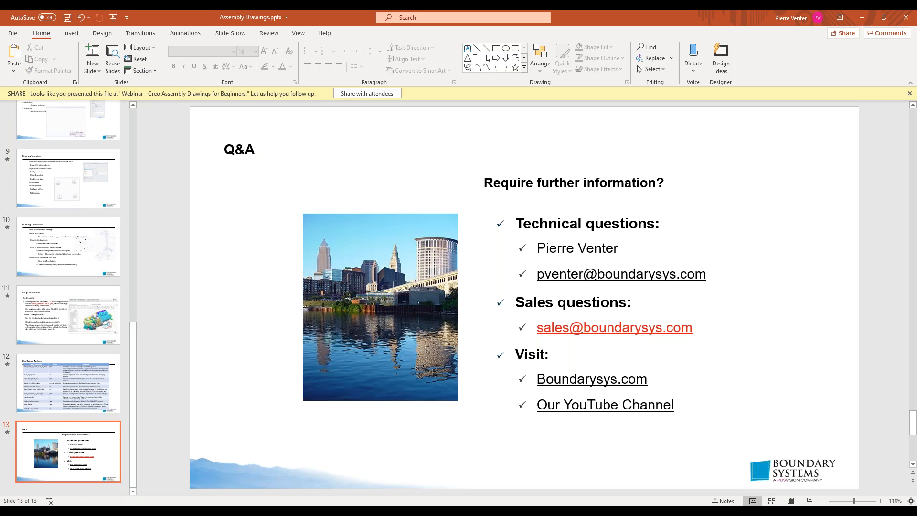